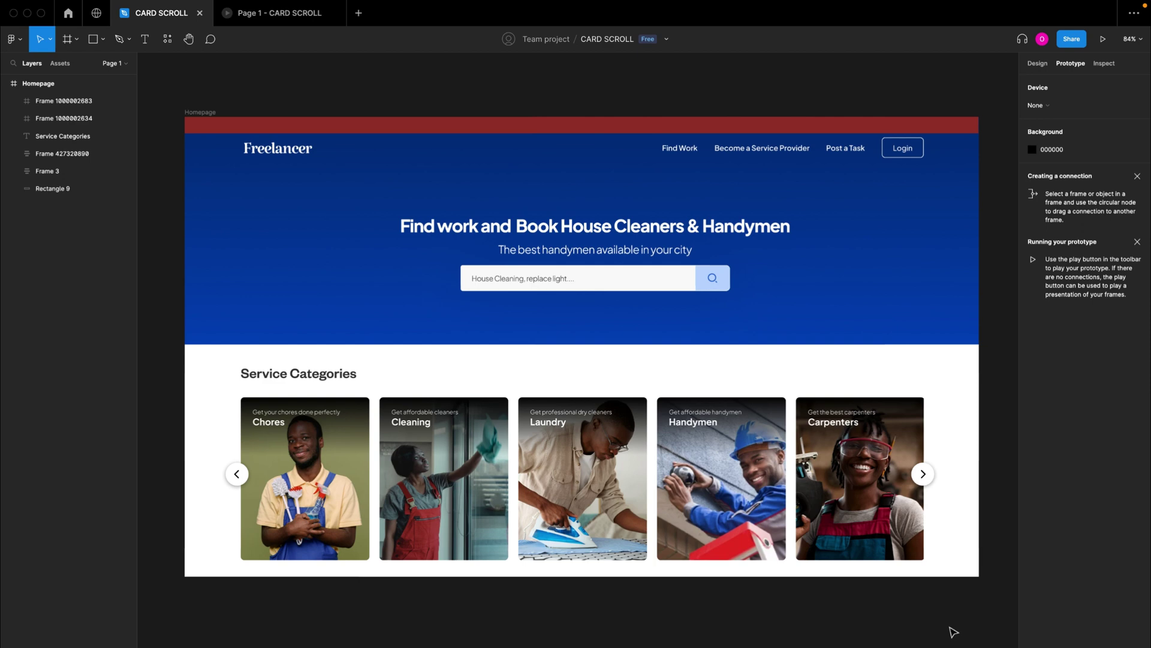
- Duplicate the service category carousel frame onto the empty canvas below the Homepage frame and collapse the Homepage layers
scroll(954, 632, down, 5)
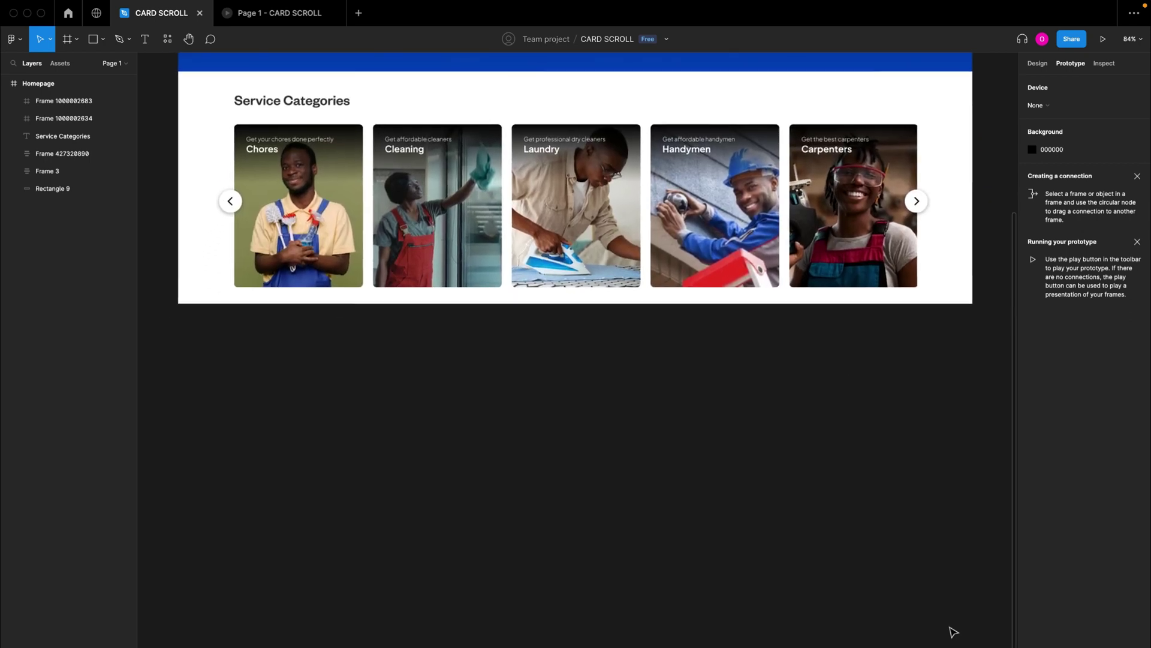
click(733, 237)
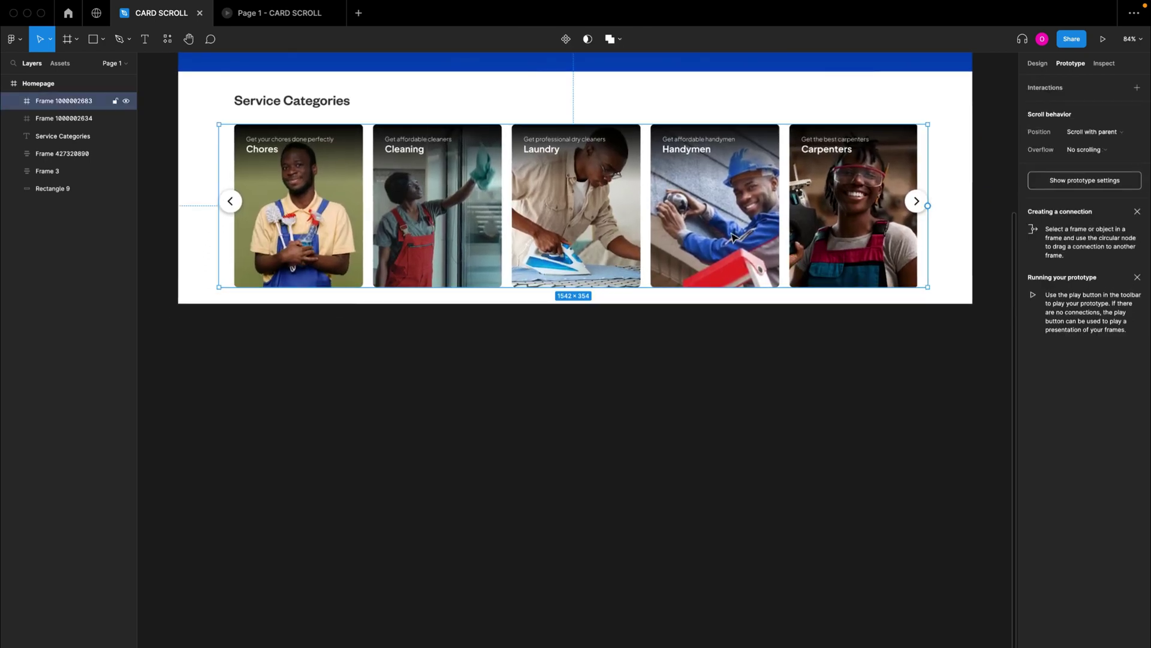
drag(735, 237, 715, 507)
scroll(715, 506, down, 3)
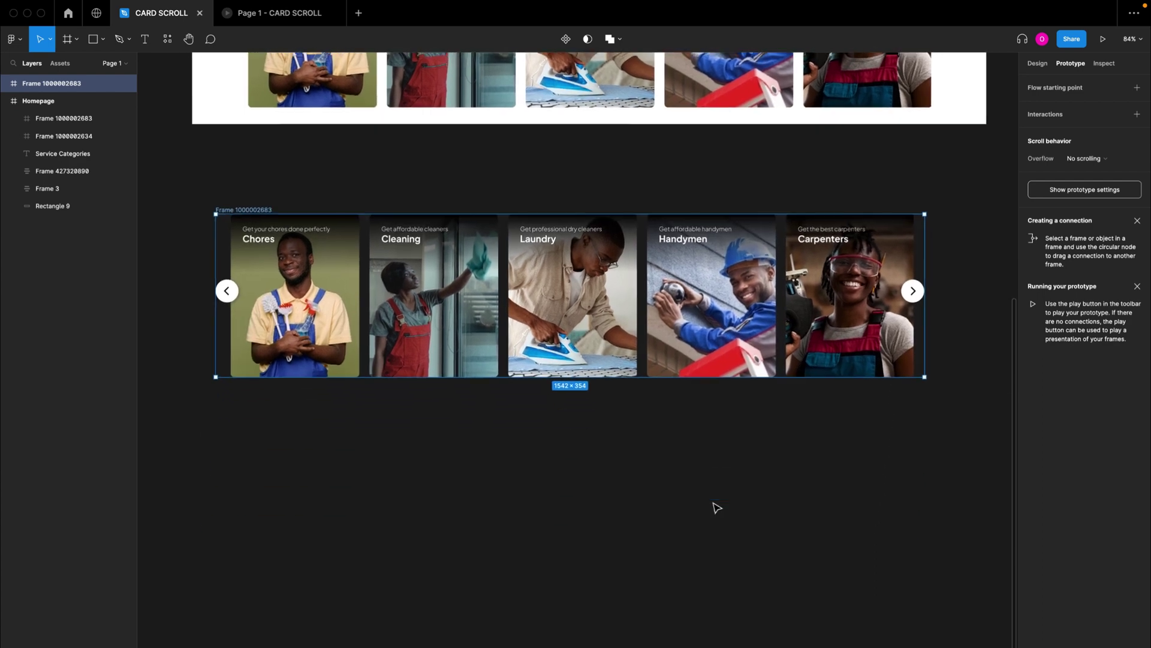
scroll(716, 507, down, 2)
scroll(716, 507, down, 2)
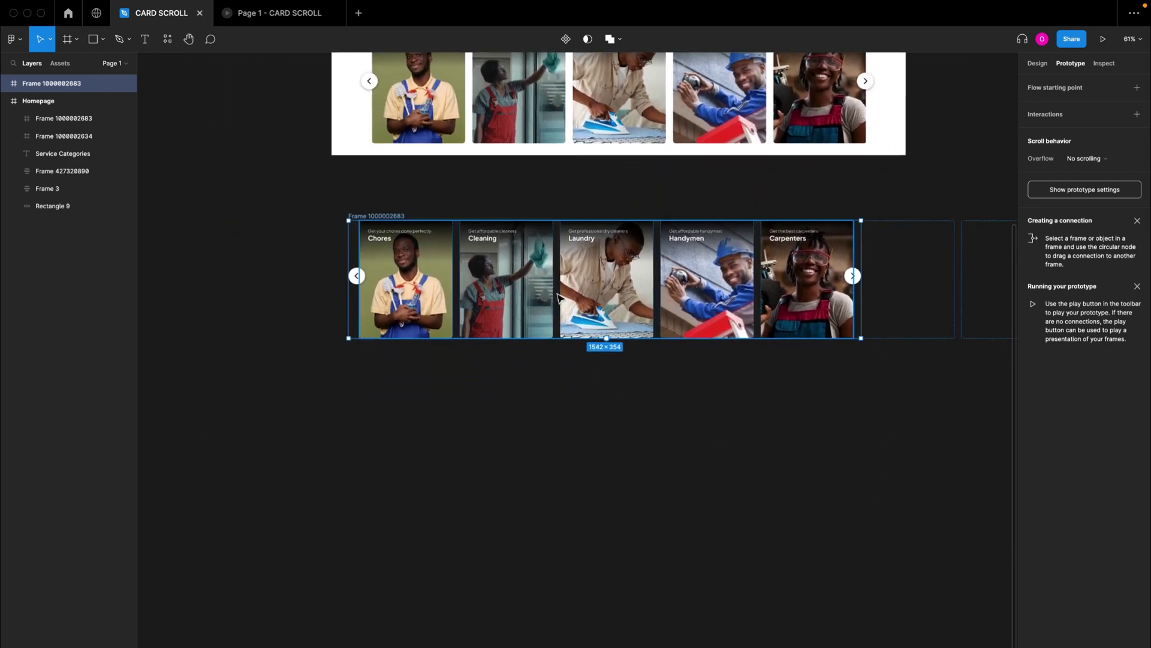
scroll(473, 282, down, 1)
scroll(474, 282, right, 1)
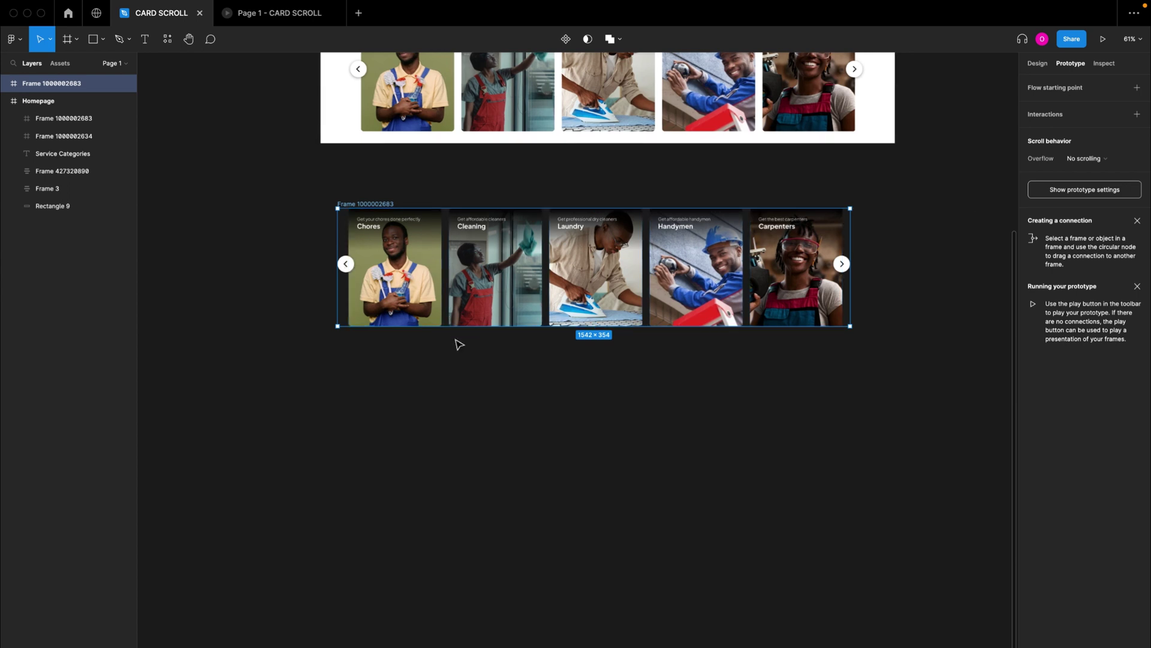
click(6, 101)
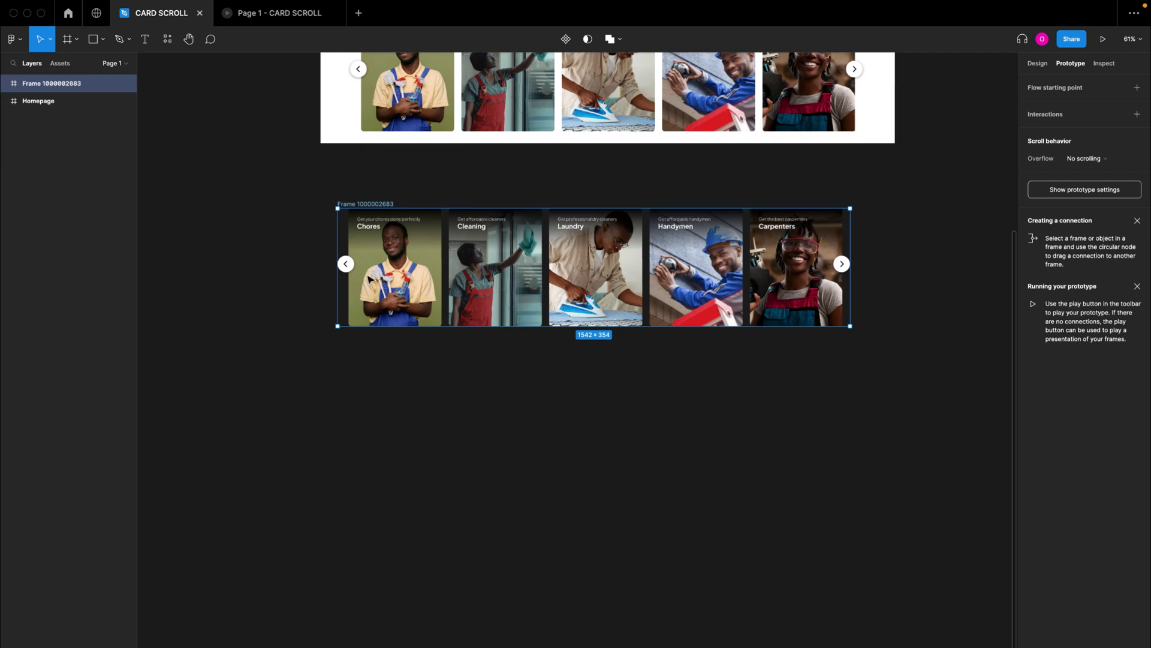
- Ungroup the duplicated carousel frame and then its card list so that the eight category cards stand alone
key(super+shift+g)
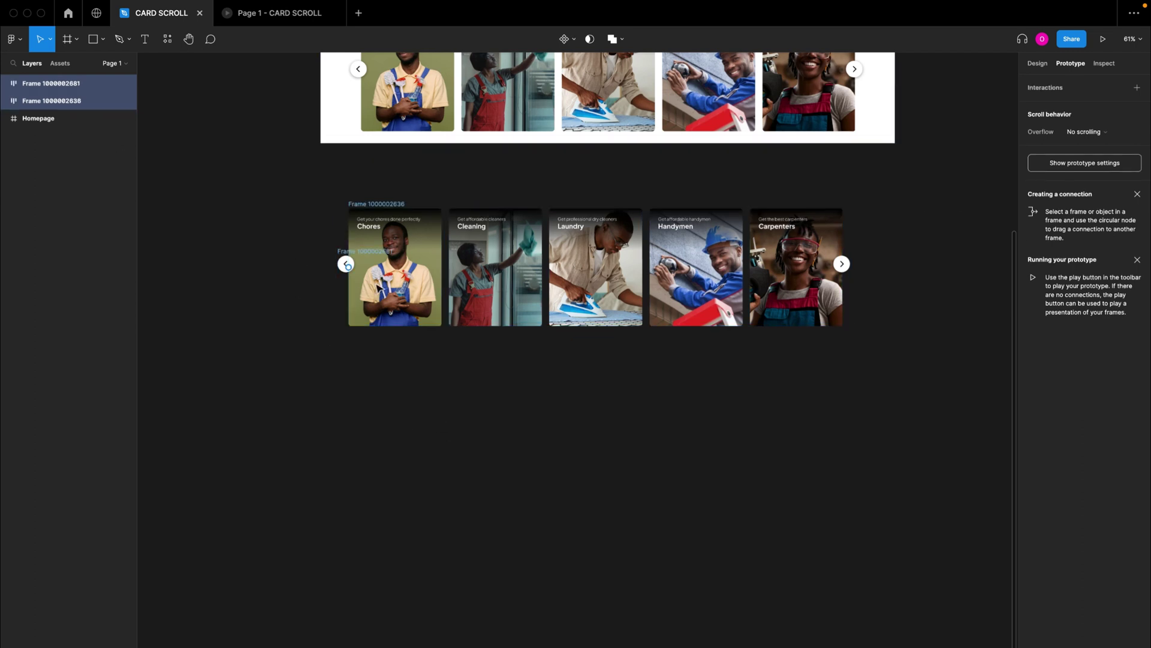
click(373, 198)
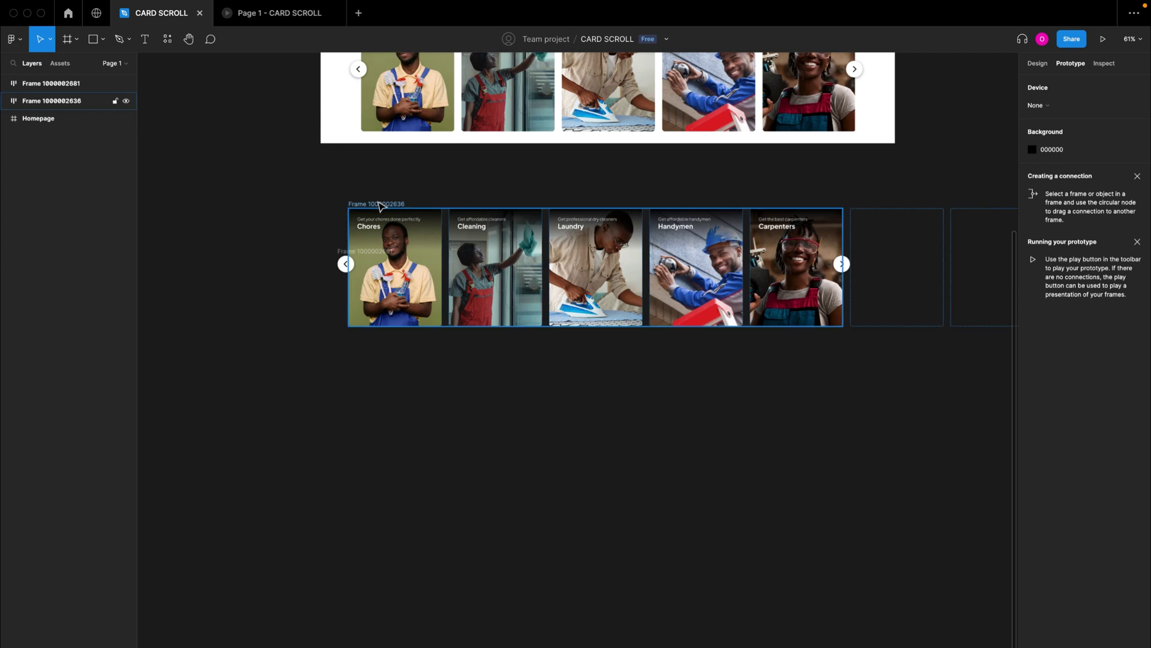
click(379, 205)
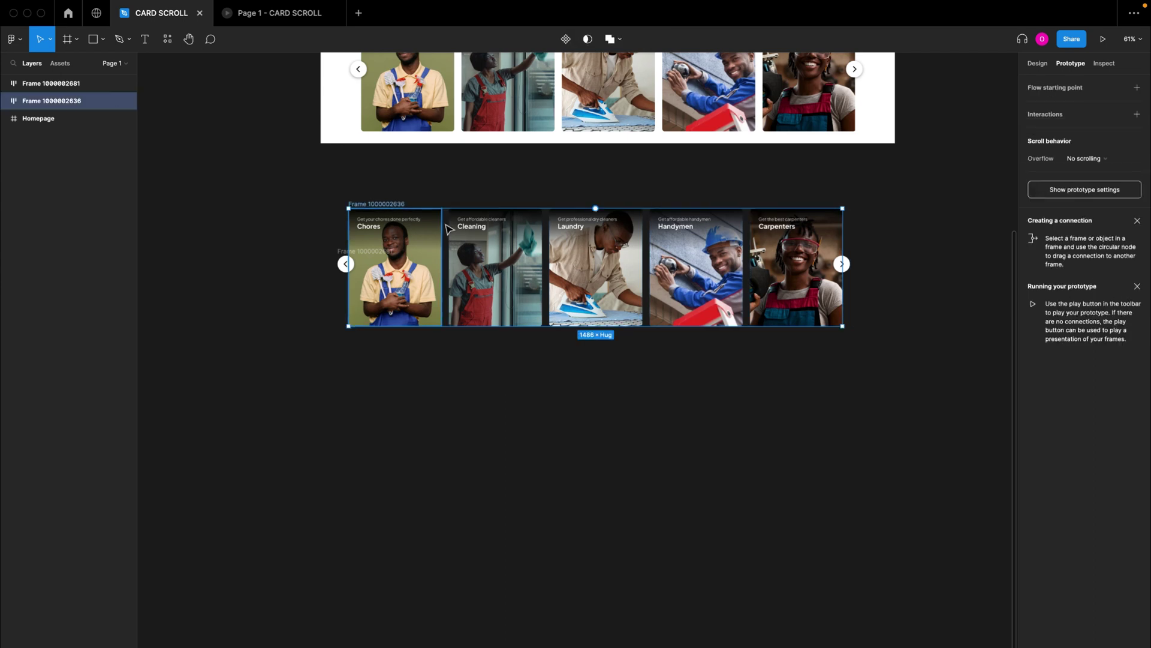
key(super+shift+g)
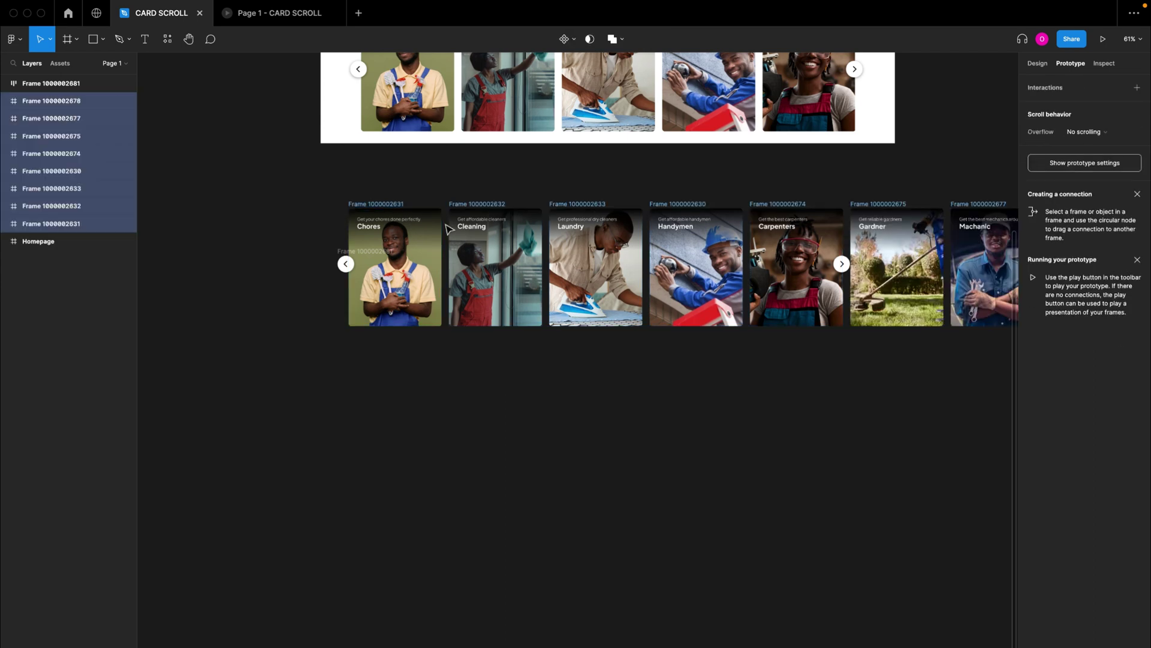
- Move the frame holding both arrow buttons off the cards to the empty canvas below them
click(841, 265)
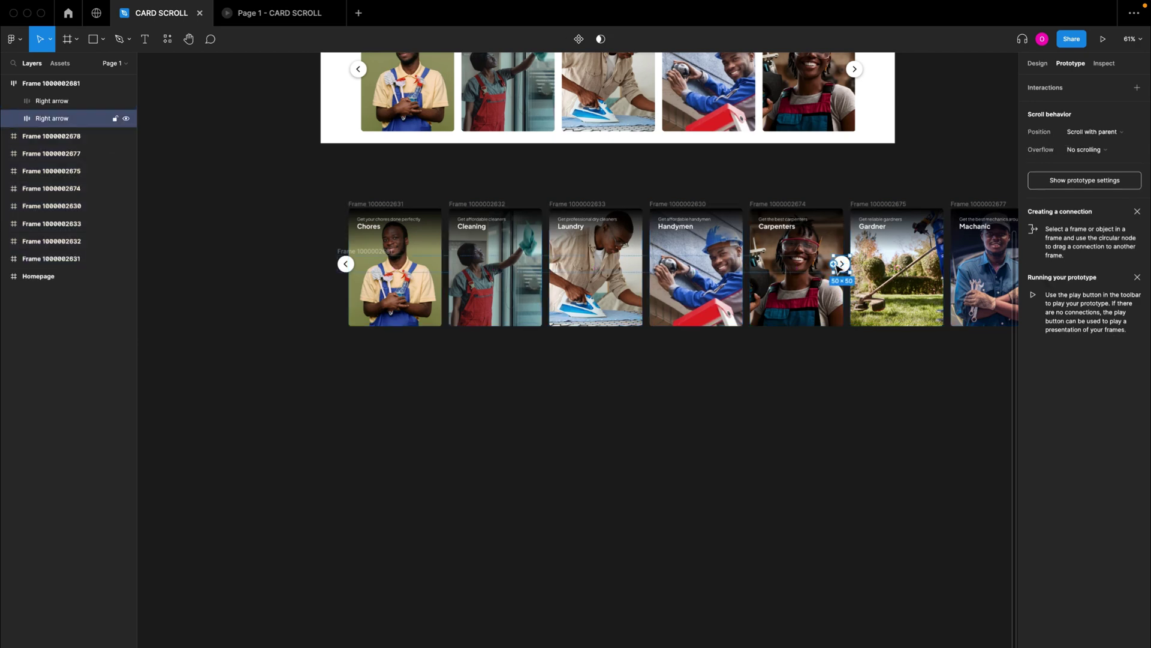
click(378, 255)
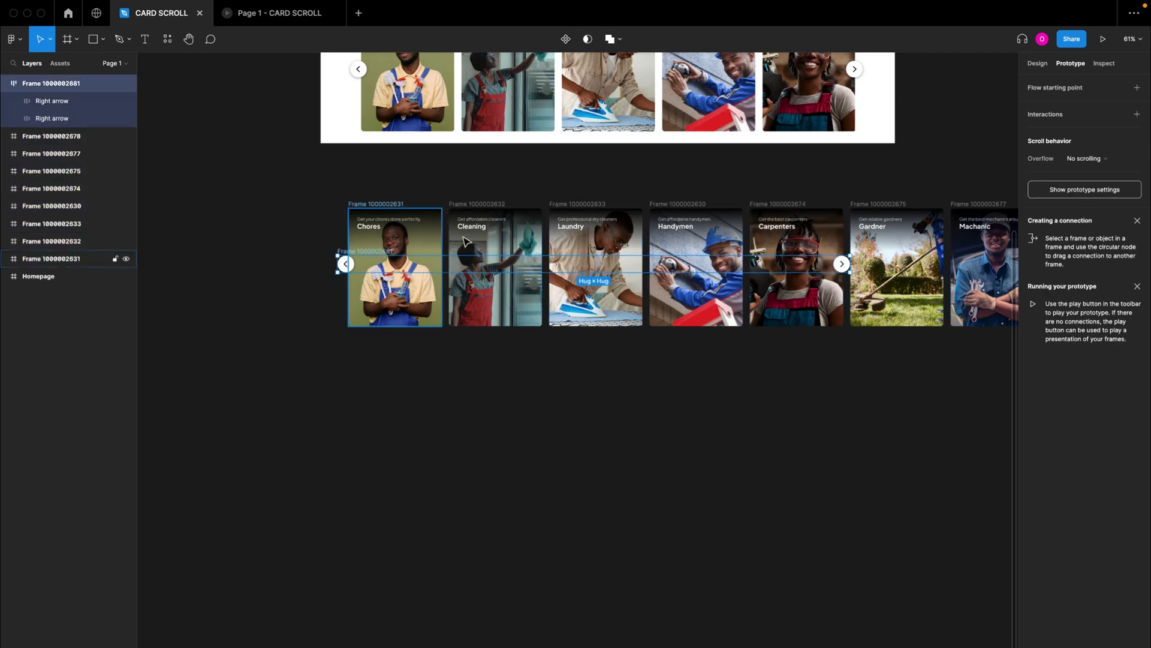
scroll(420, 249, right, 3)
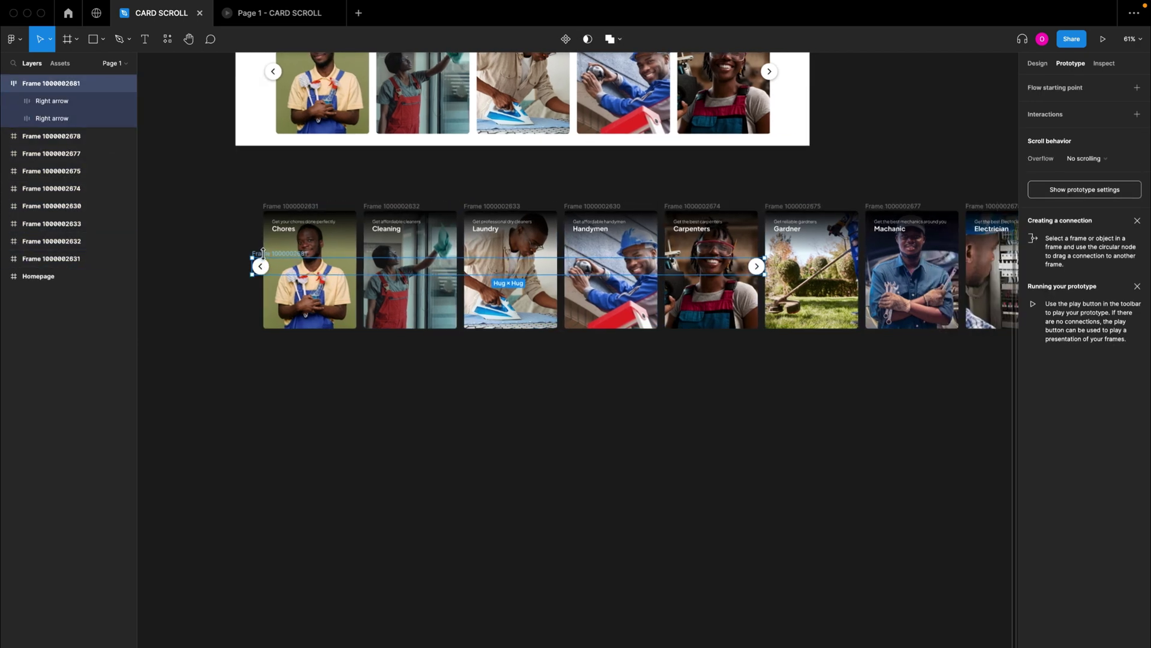
drag(265, 266, 264, 390)
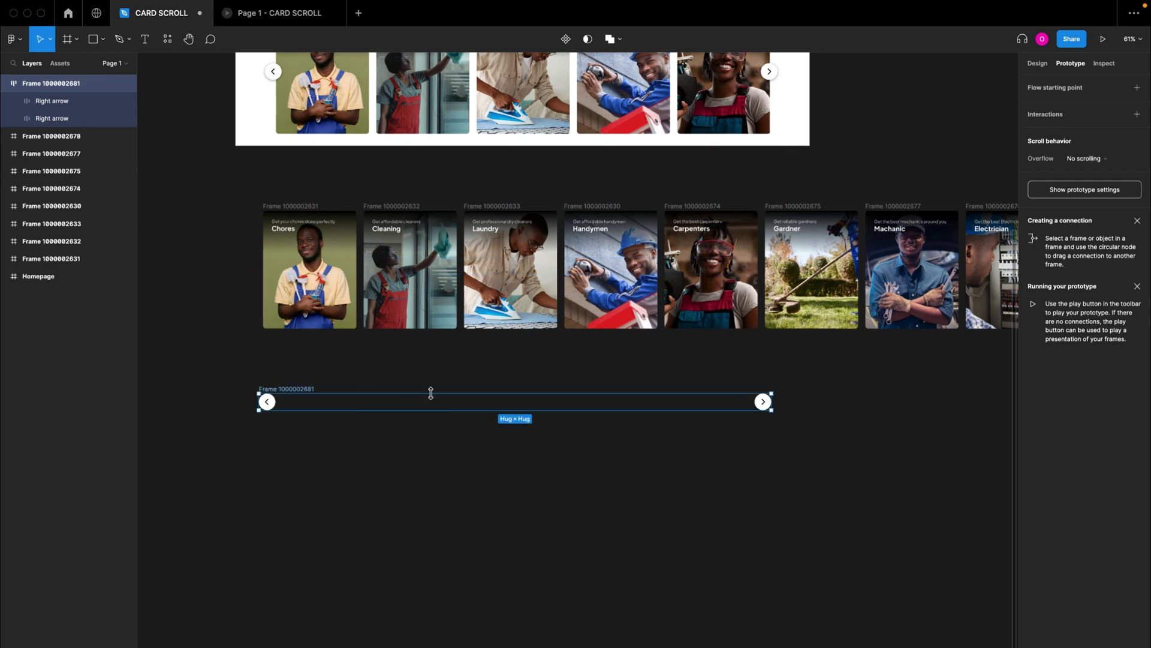
- Combine the eight category cards into one horizontal auto layout frame with a spacing of 22
scroll(297, 220, down, 2)
scroll(296, 220, up, 3)
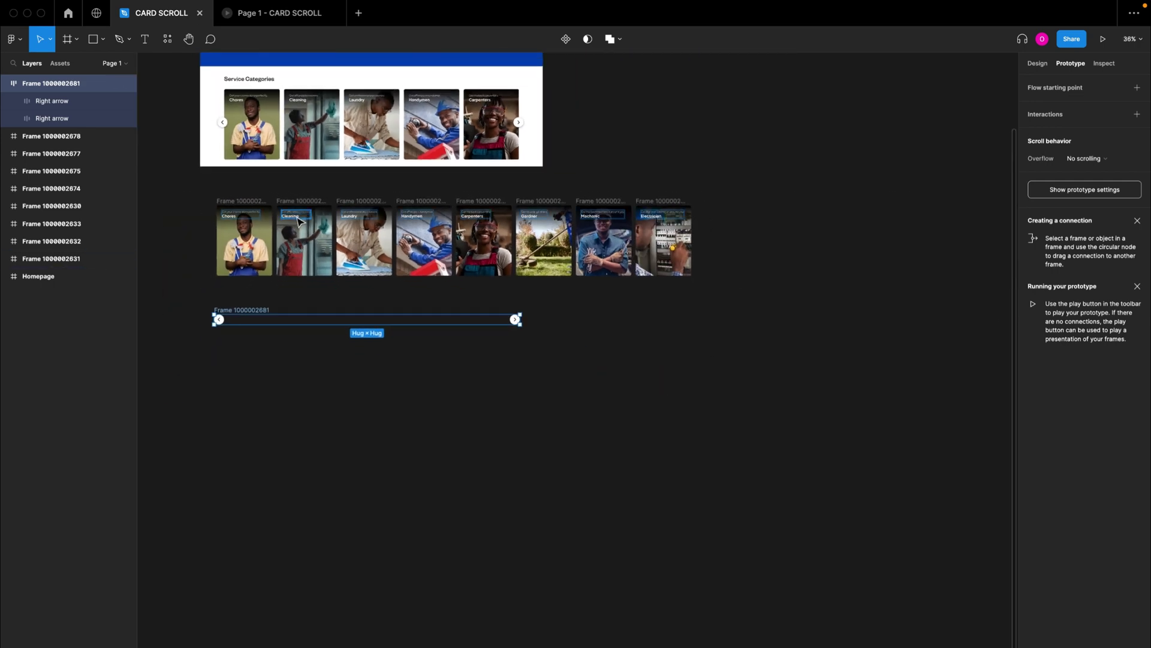
scroll(298, 221, up, 1)
scroll(298, 222, right, 1)
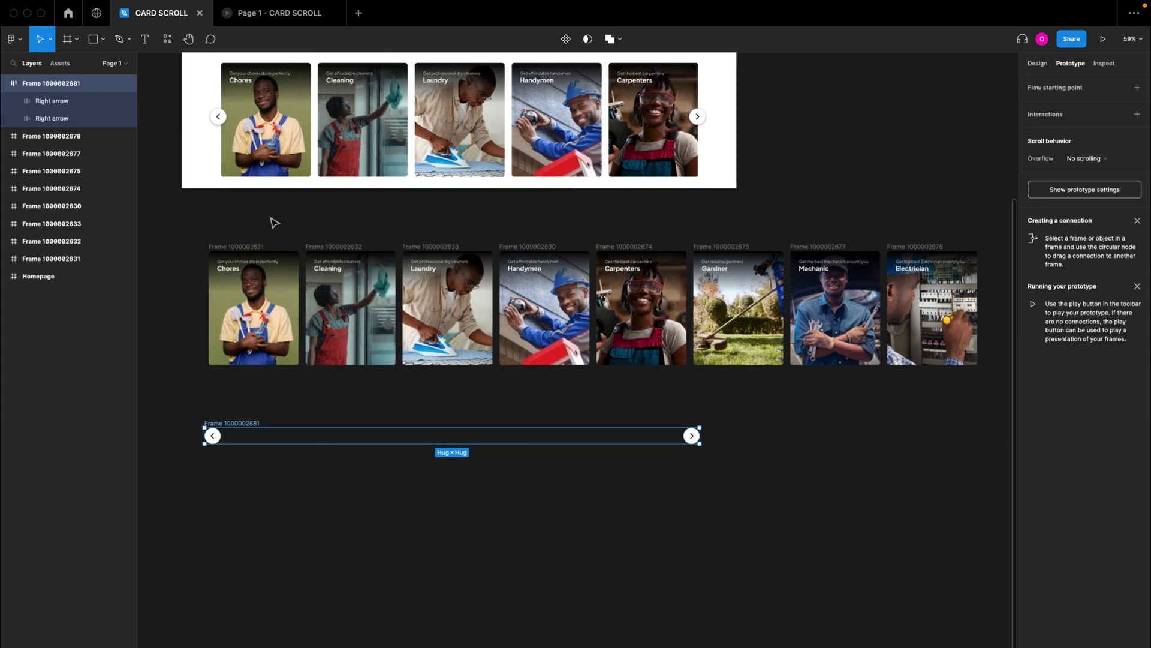
drag(189, 214, 996, 390)
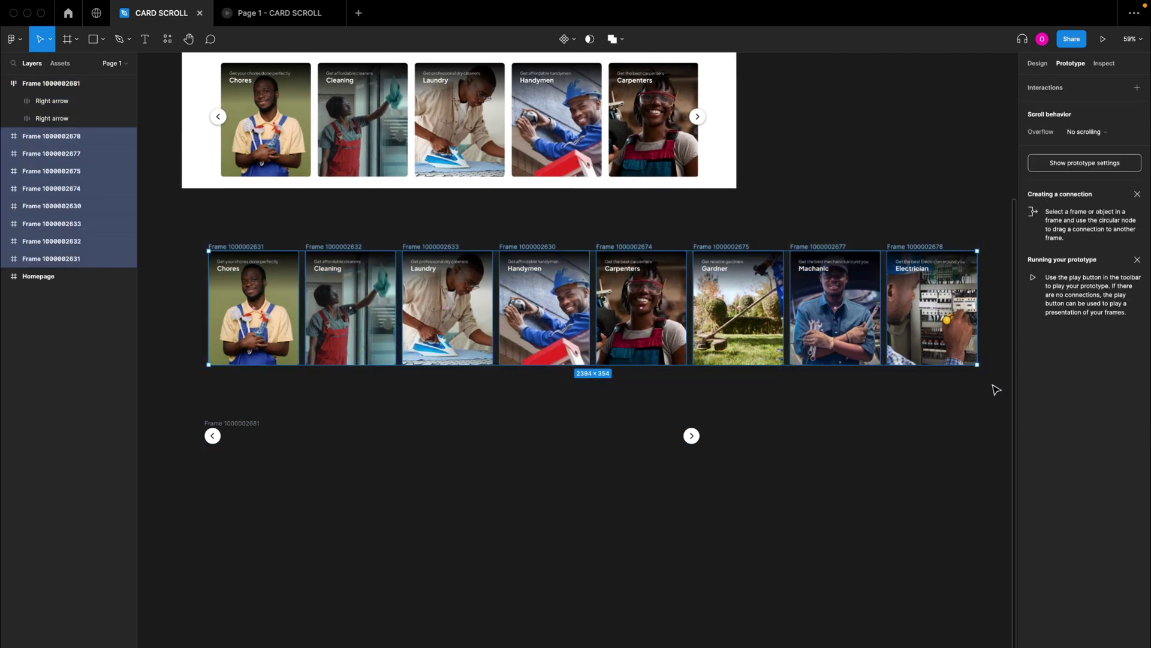
click(693, 404)
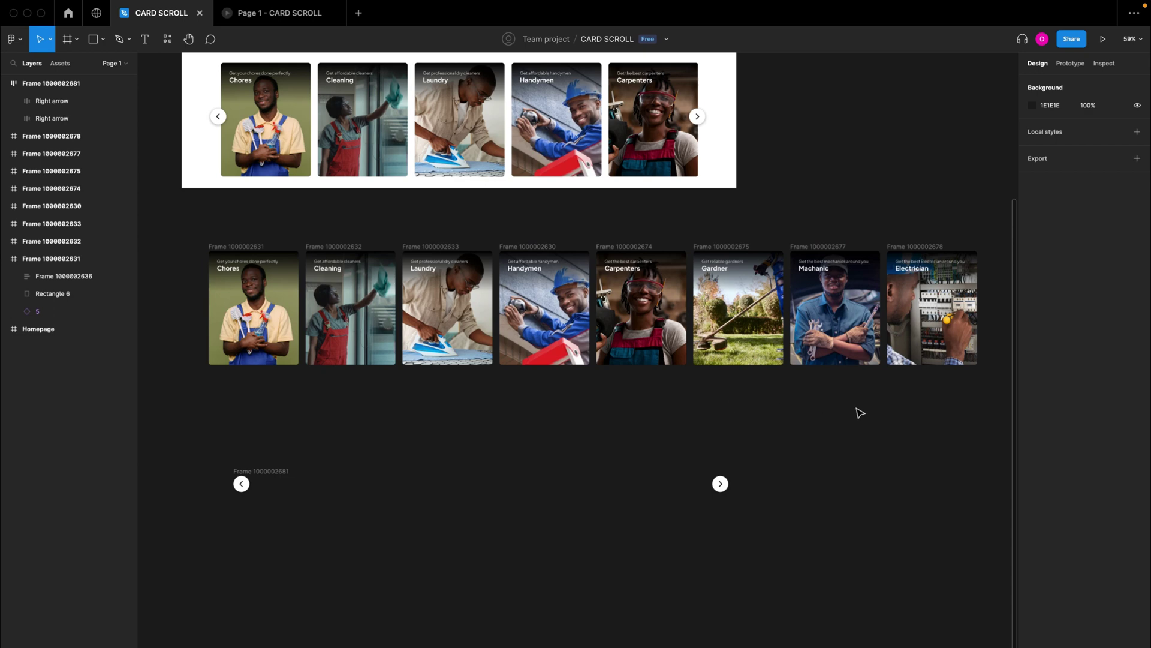
drag(994, 382, 191, 234)
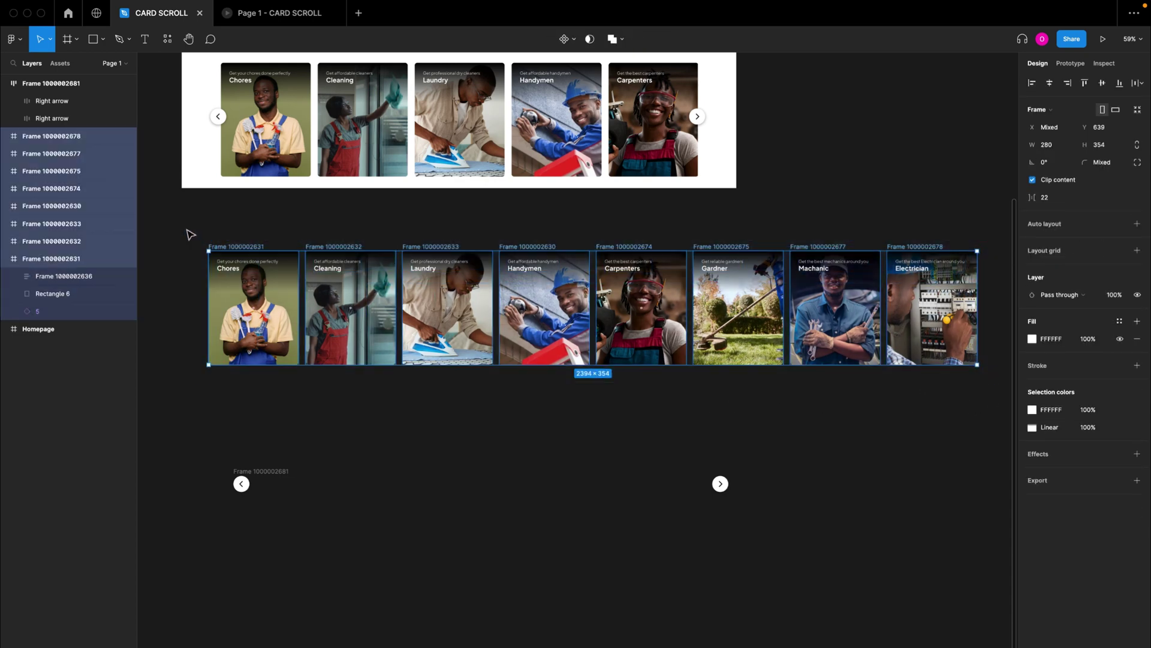
key(shift+a)
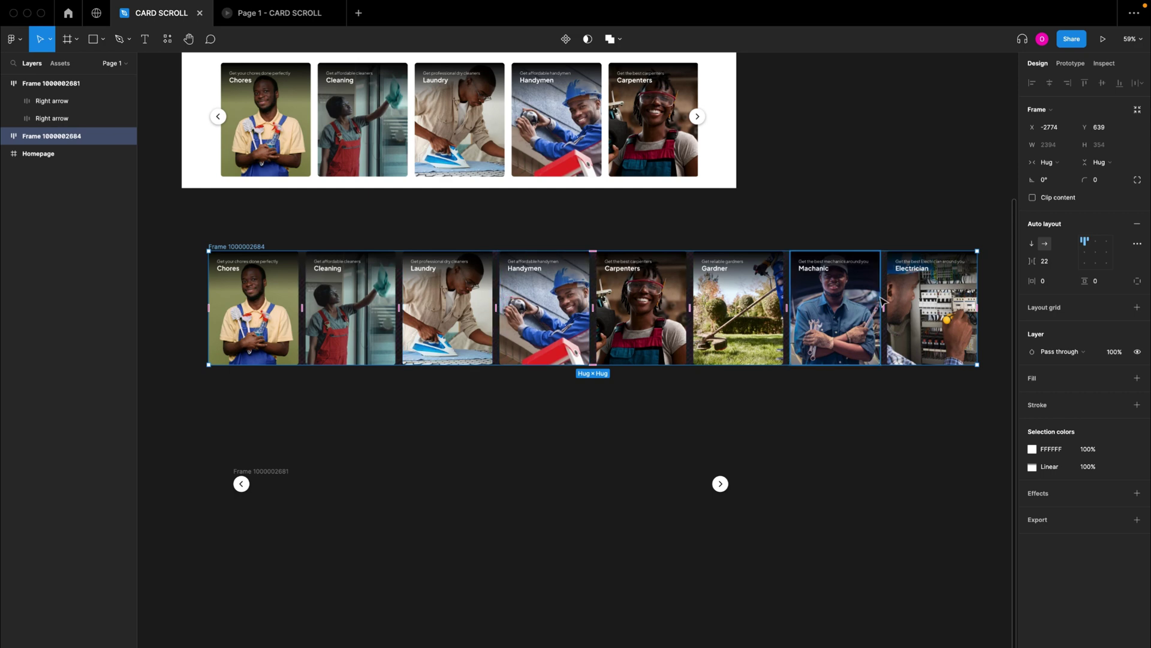
click(1057, 264)
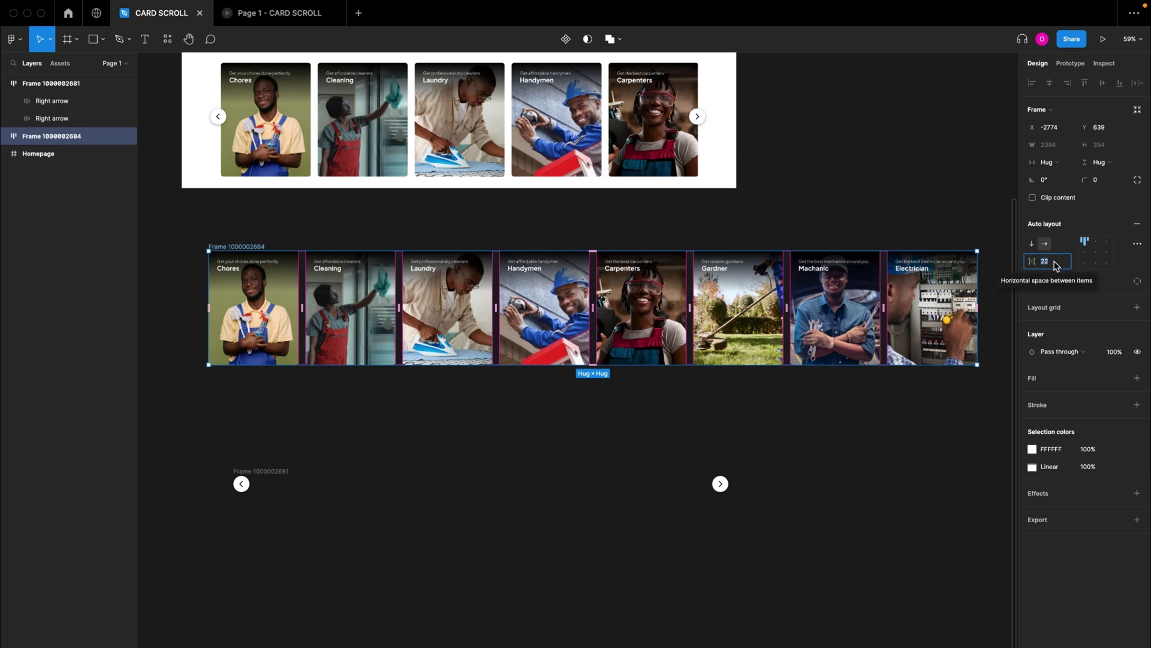
click(769, 421)
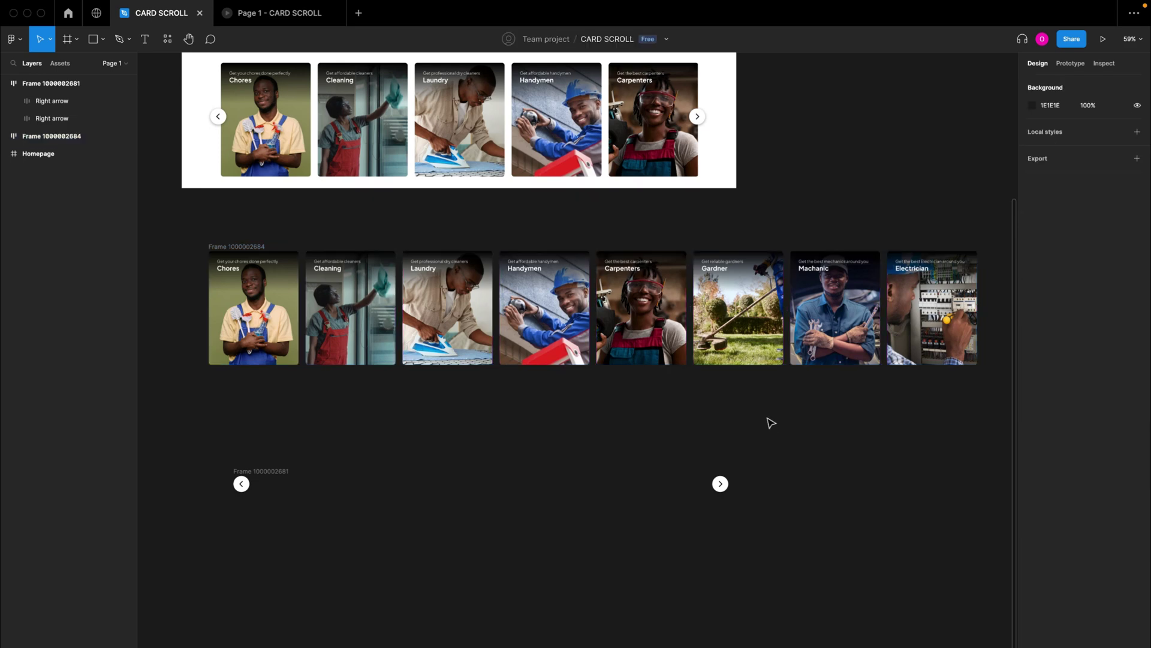
- Shift the arrow buttons' frame slightly left beneath the cards and lock the card row frame
click(264, 476)
drag(265, 476, 238, 462)
click(243, 247)
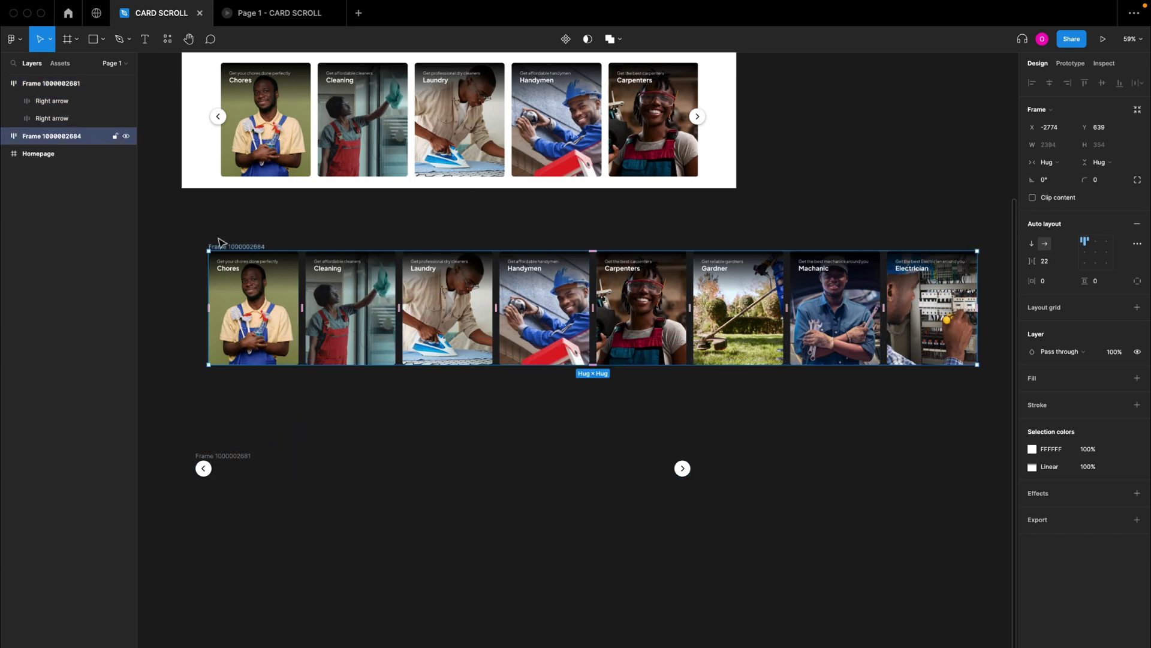
click(115, 137)
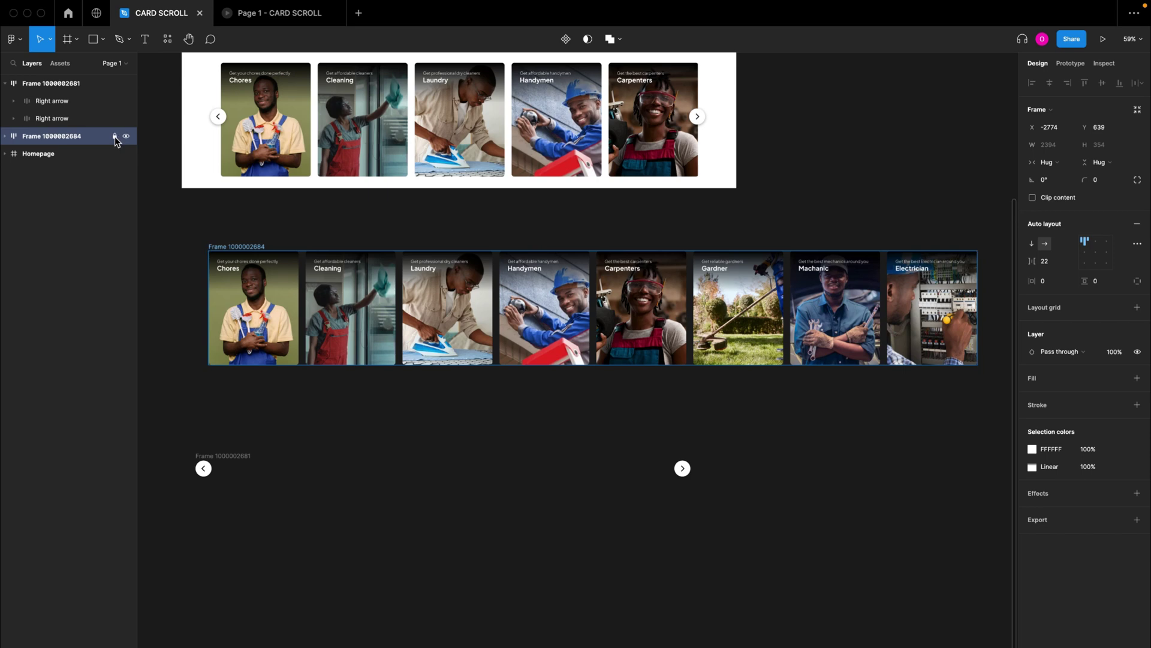
- Rename the locked card row frame as "auto layout card list"
right_click(66, 137)
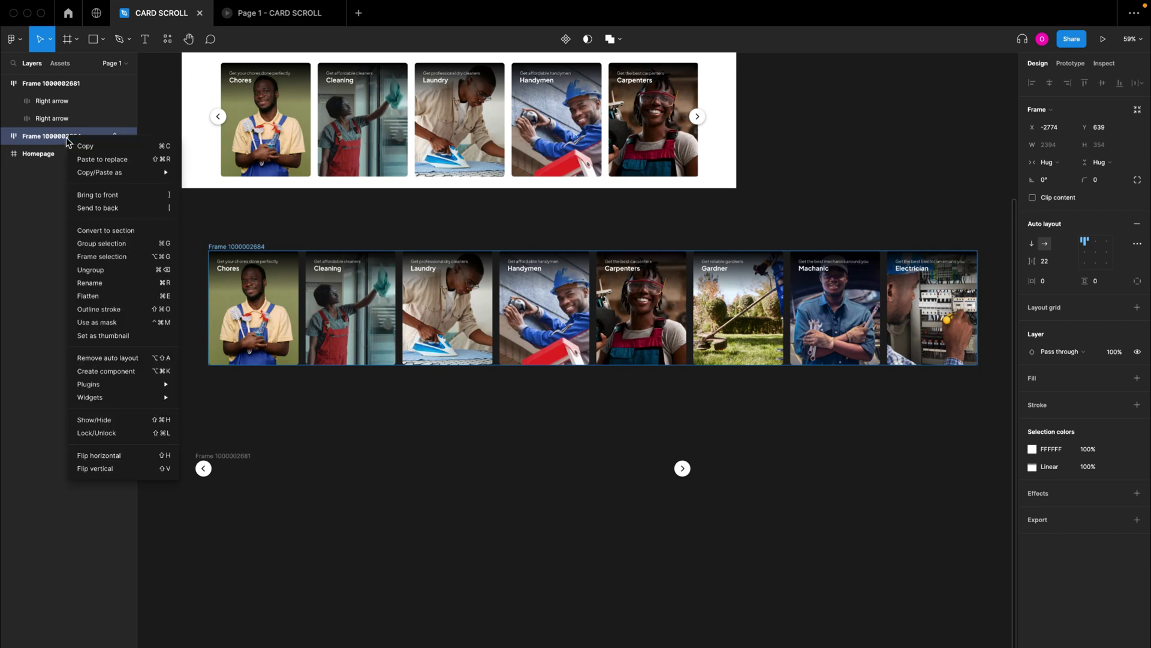
click(96, 286)
text(au)
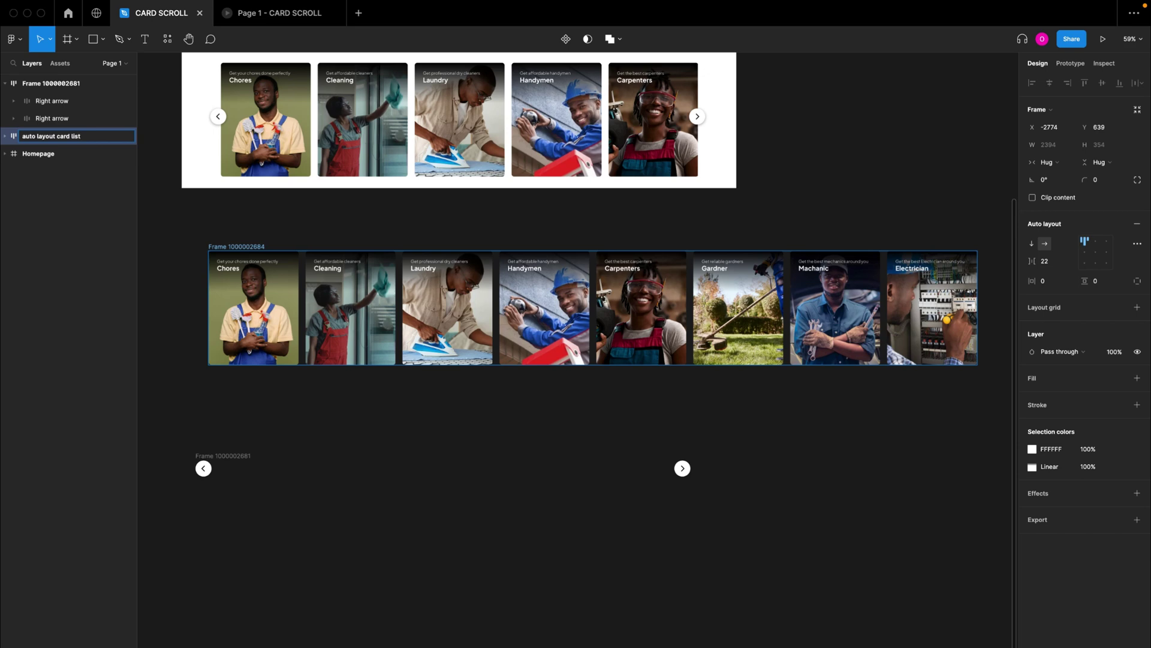
text(to layout card list)
key(Return)
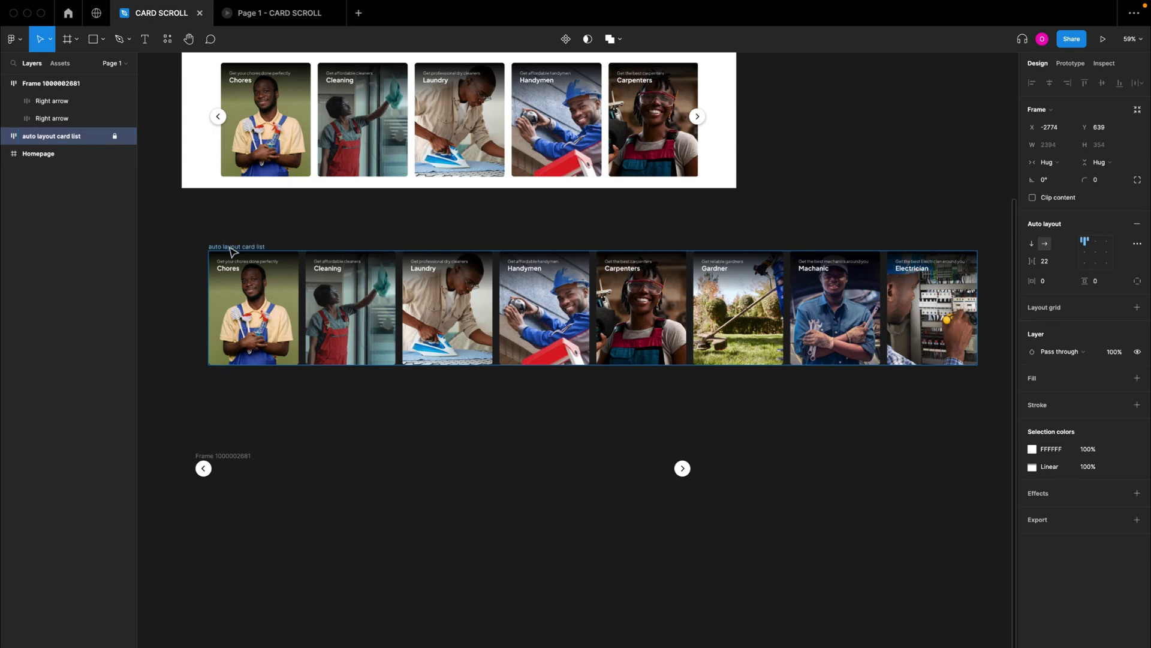
- Rename the frame containing the two arrow buttons as "arrow"
click(241, 456)
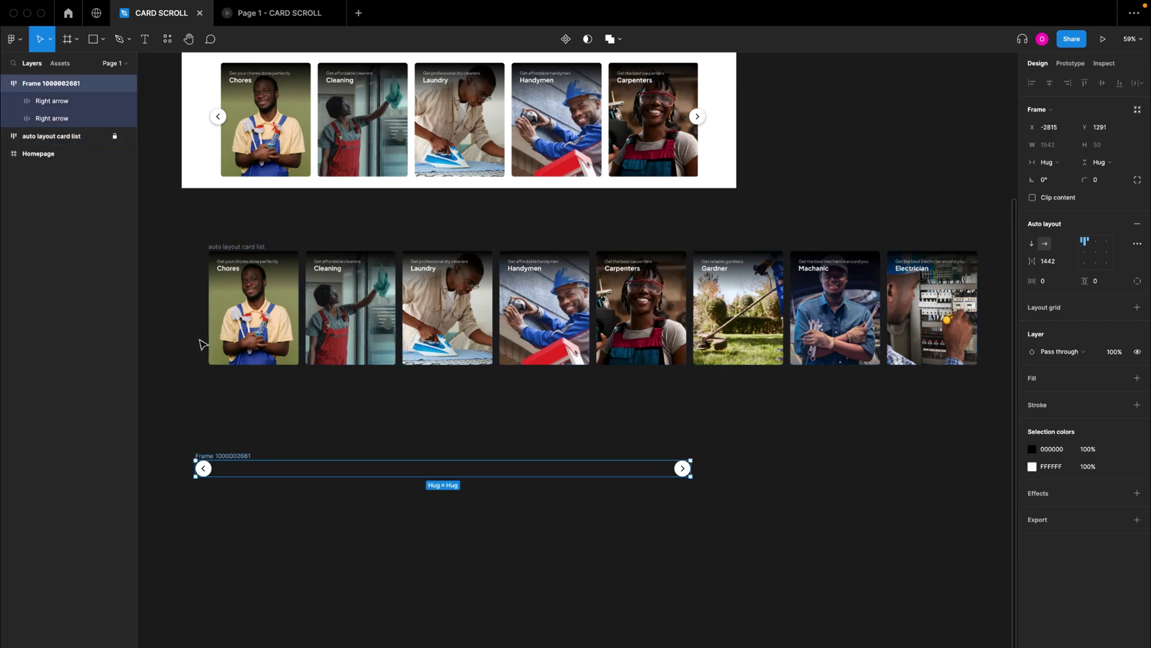
double_click(223, 456)
text(arrow)
key(Return)
- Place the arrow frame over the card row, with its left button on the outer edge of the Chores card
click(219, 451)
click(203, 463)
drag(205, 460, 210, 298)
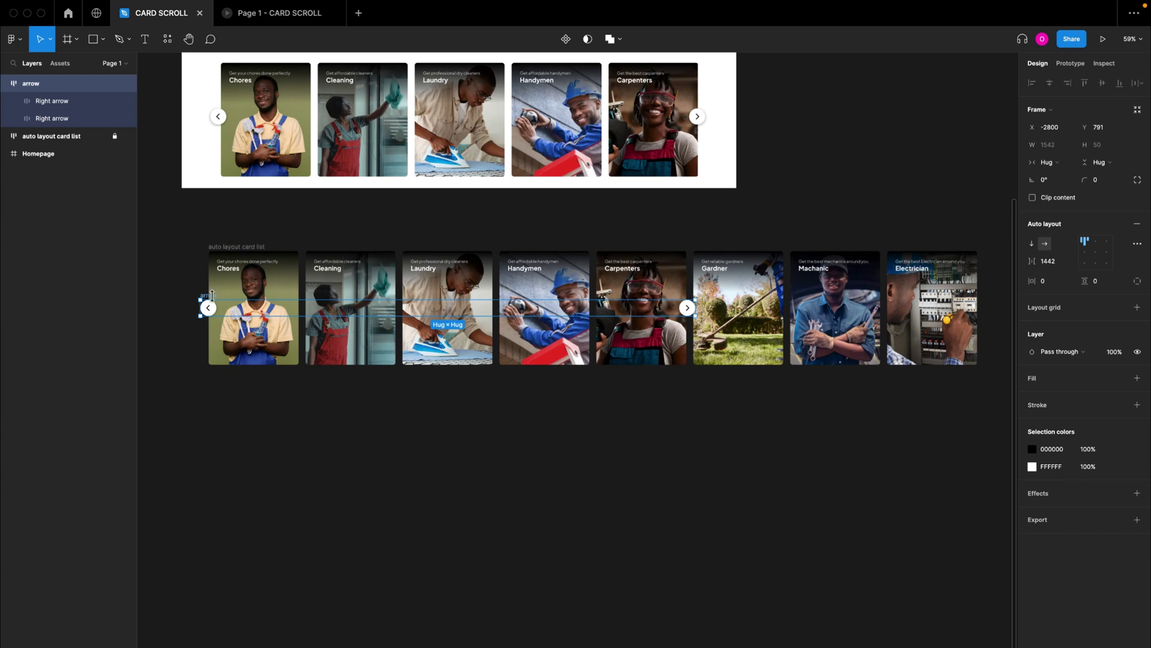
- Unlock the auto layout card list and align it with the arrow frame on their vertical centers
click(226, 251)
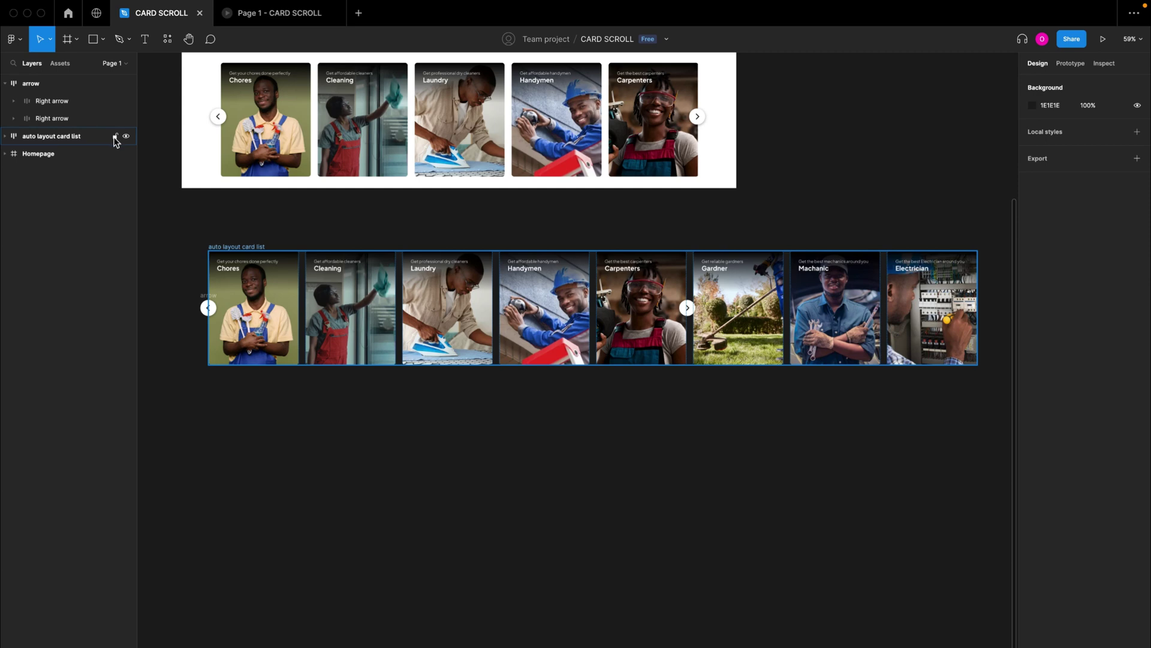
click(115, 137)
click(244, 246)
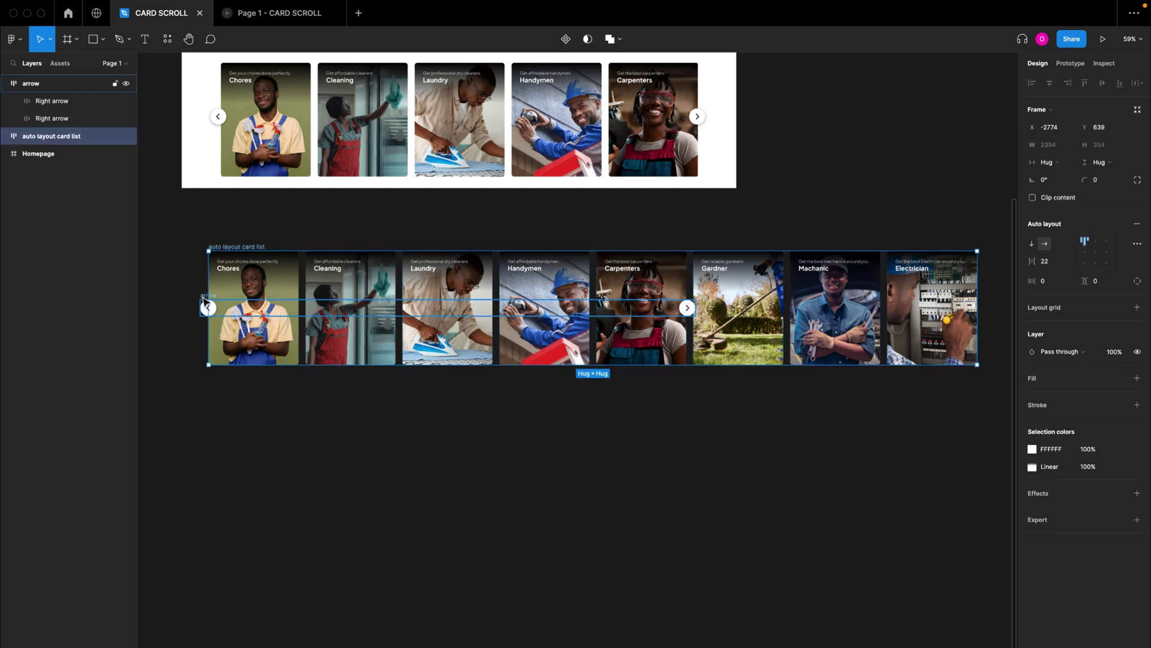
shift+click(203, 299)
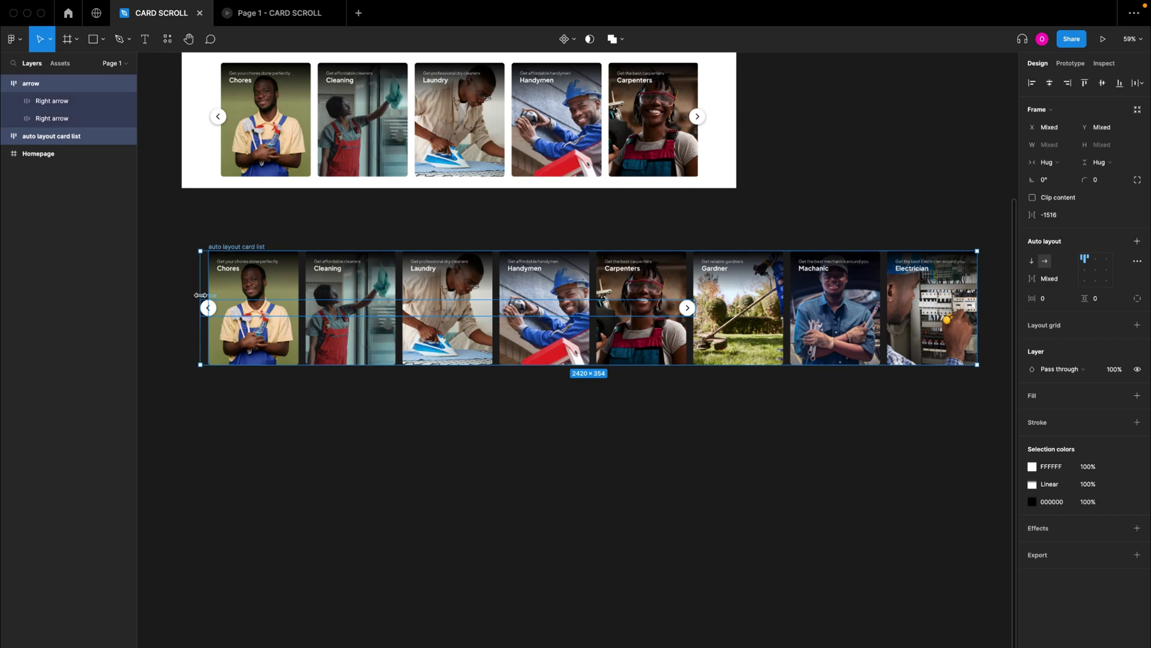
click(1103, 84)
- Wrap the arrow frame and the card list in a new frame and expand it to show both layers
key(alt+l)
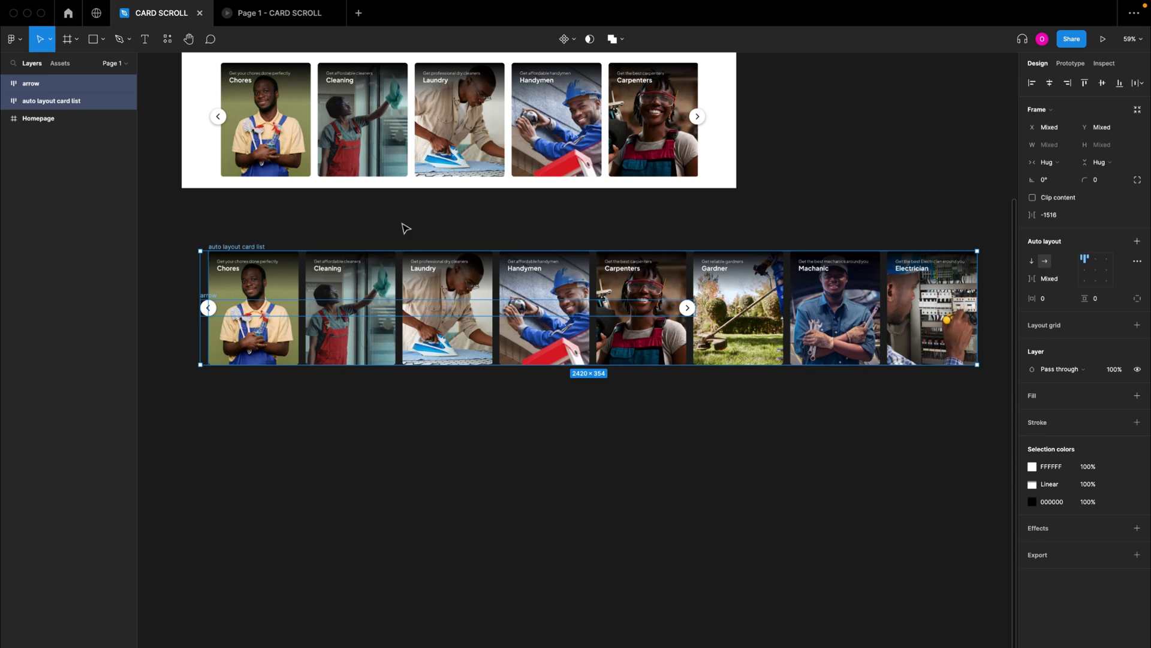
key(ctrl+alt+g)
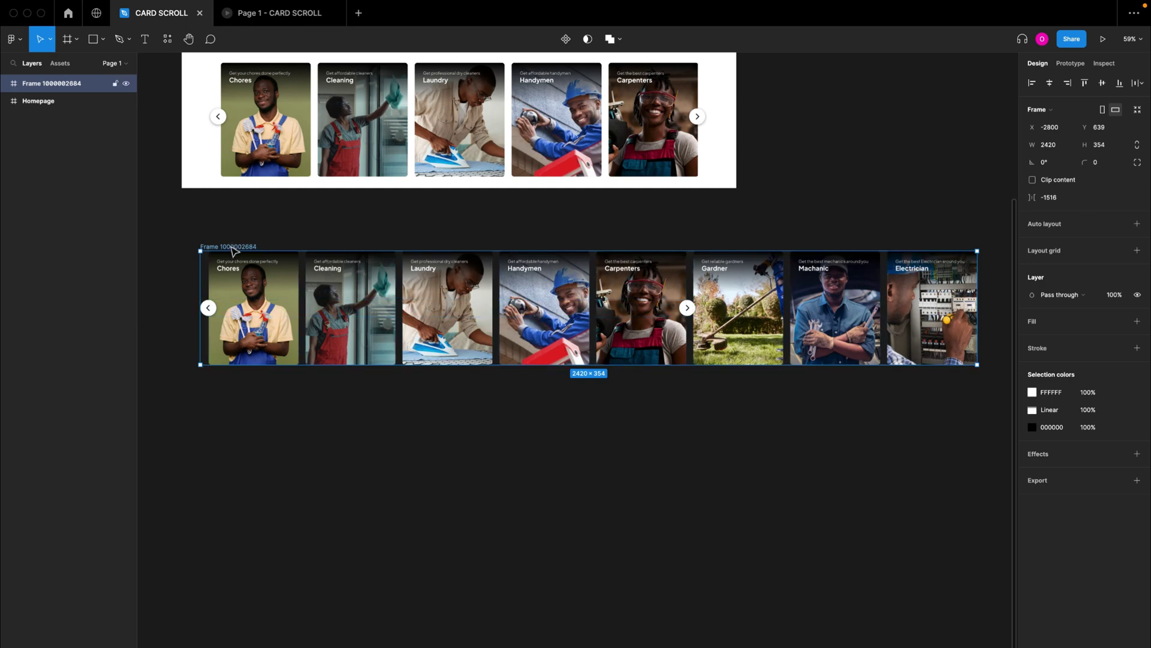
click(5, 84)
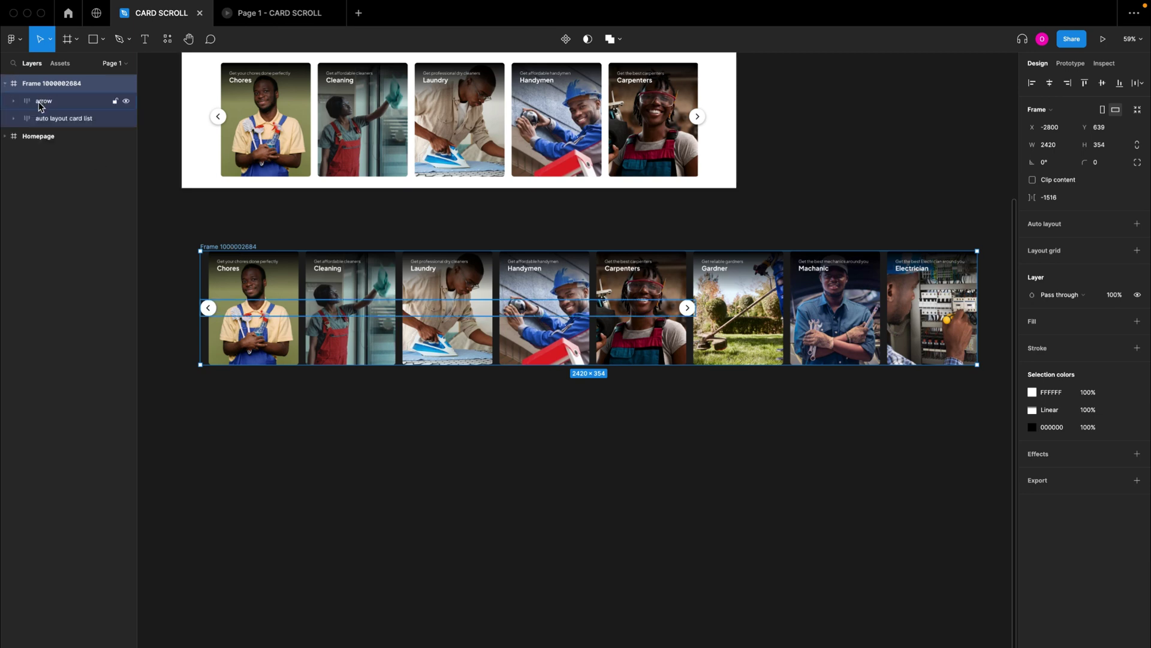
- Wrap the auto layout card list alone in its own frame and expand that frame to show the list inside
click(52, 117)
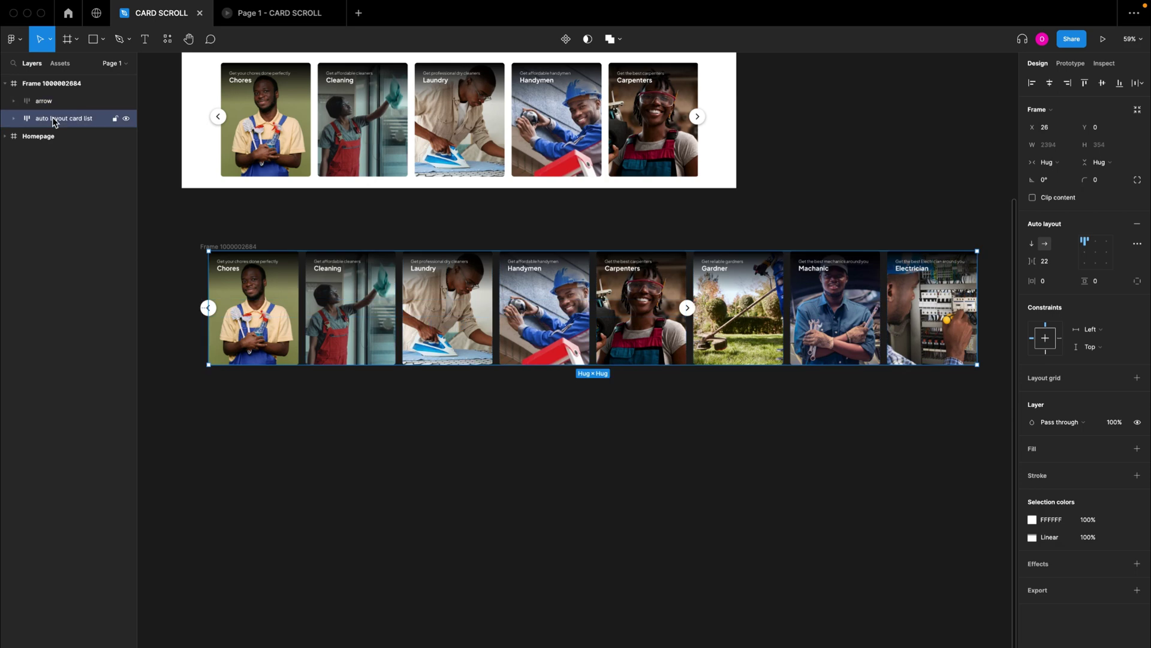
key(Escape)
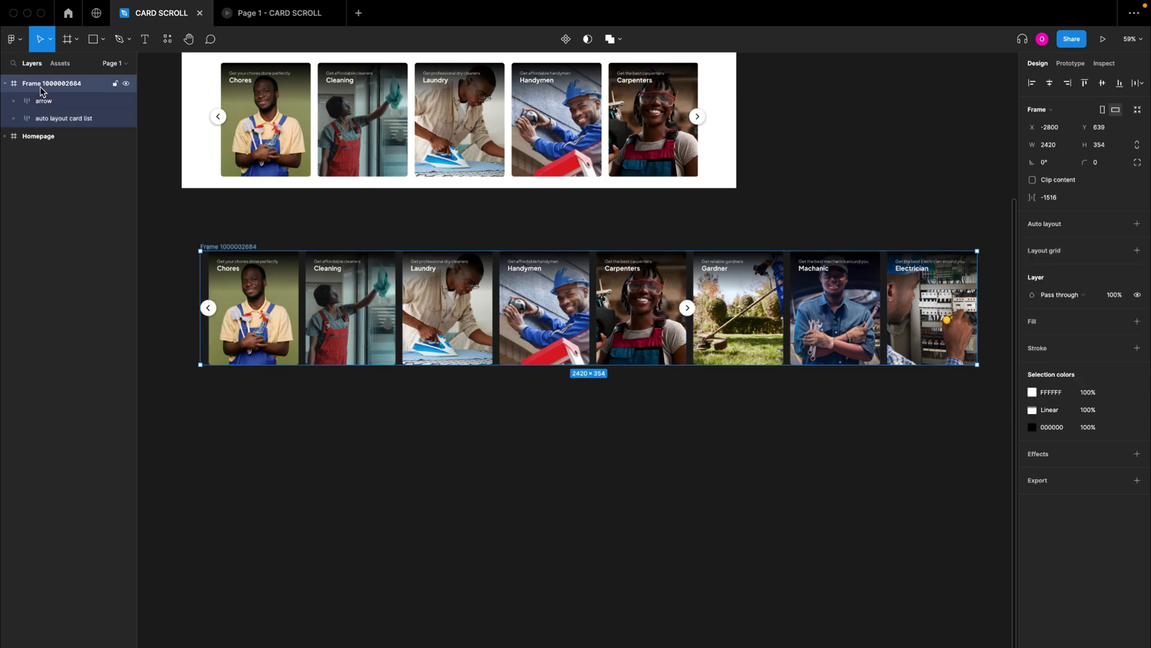
click(60, 119)
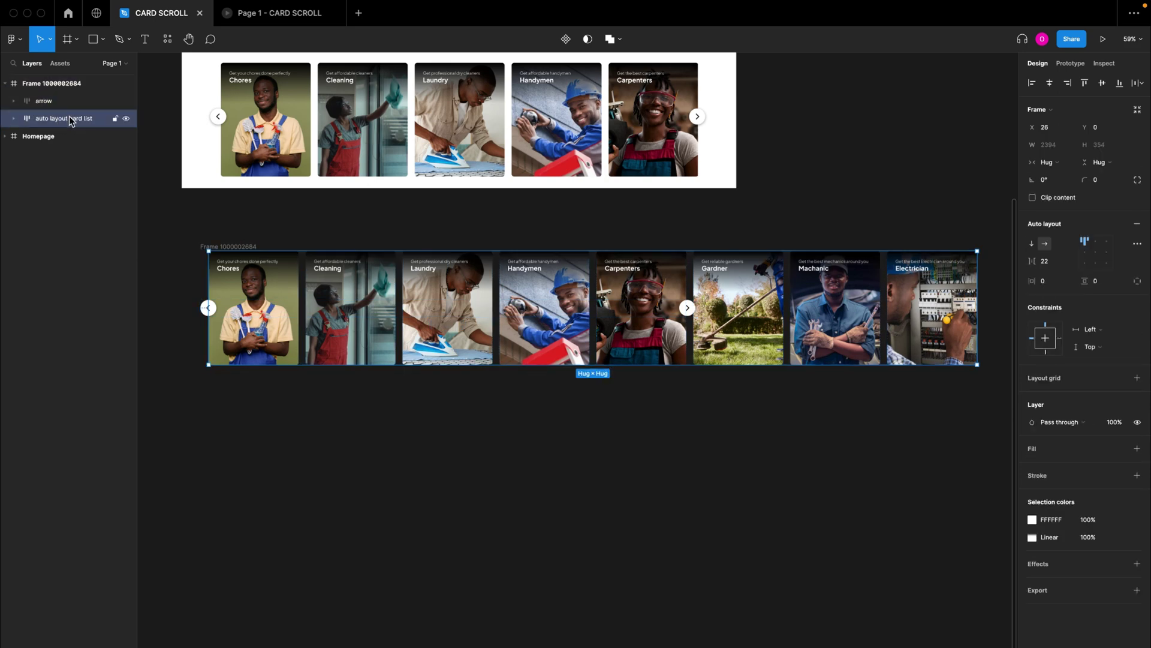
right_click(70, 120)
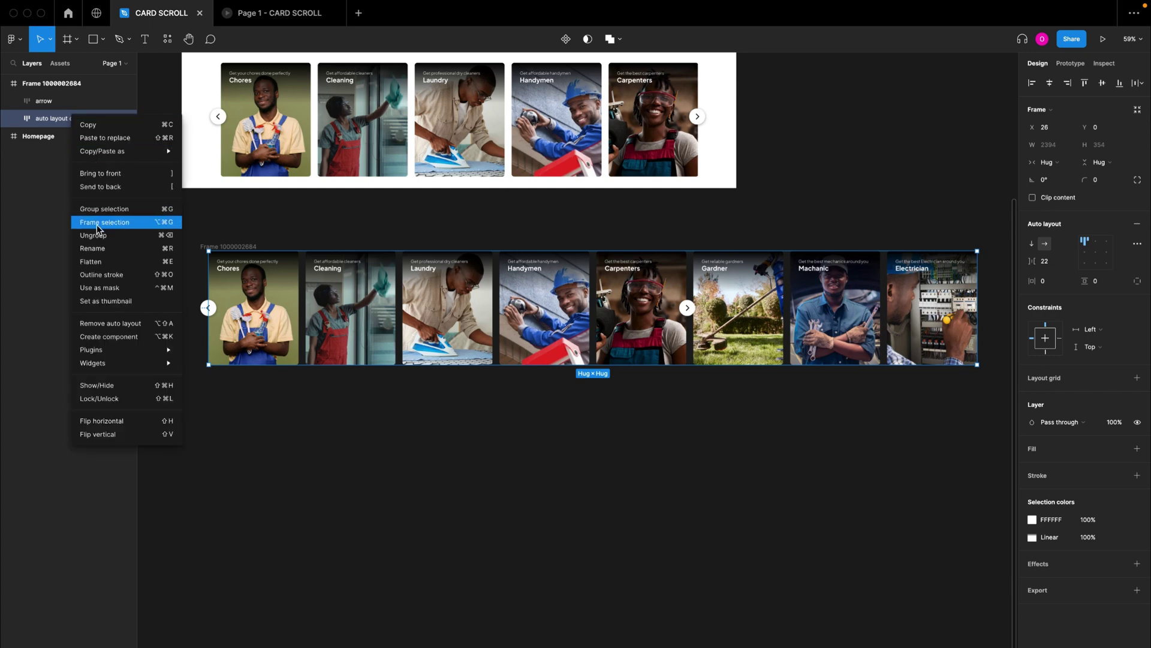
click(117, 228)
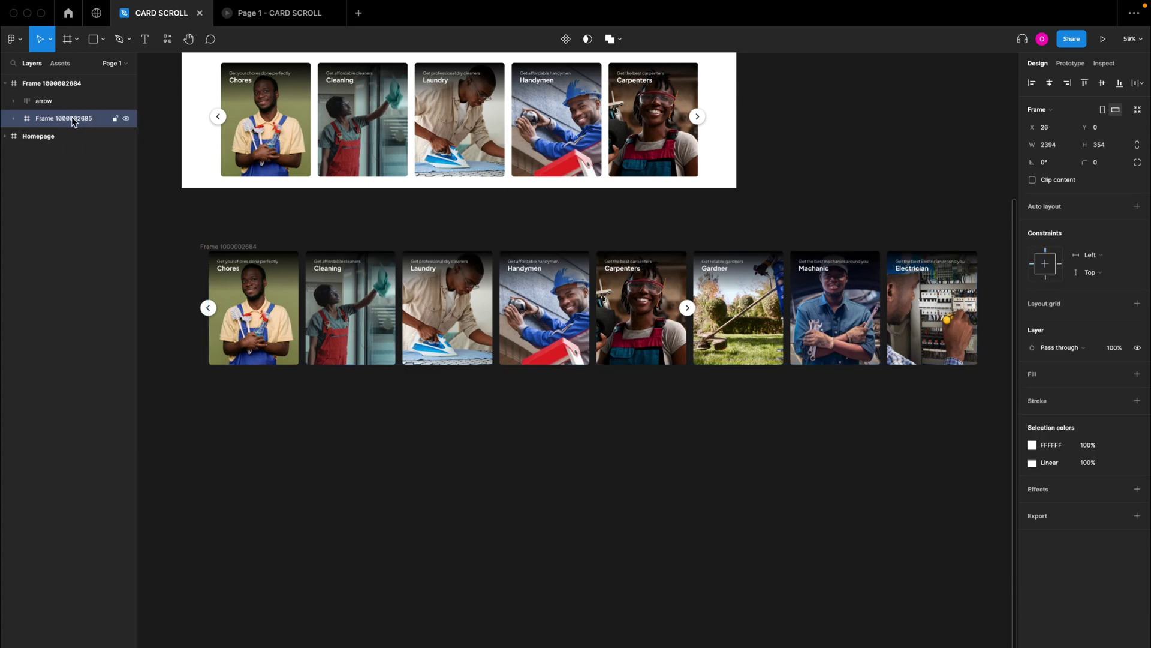
click(13, 118)
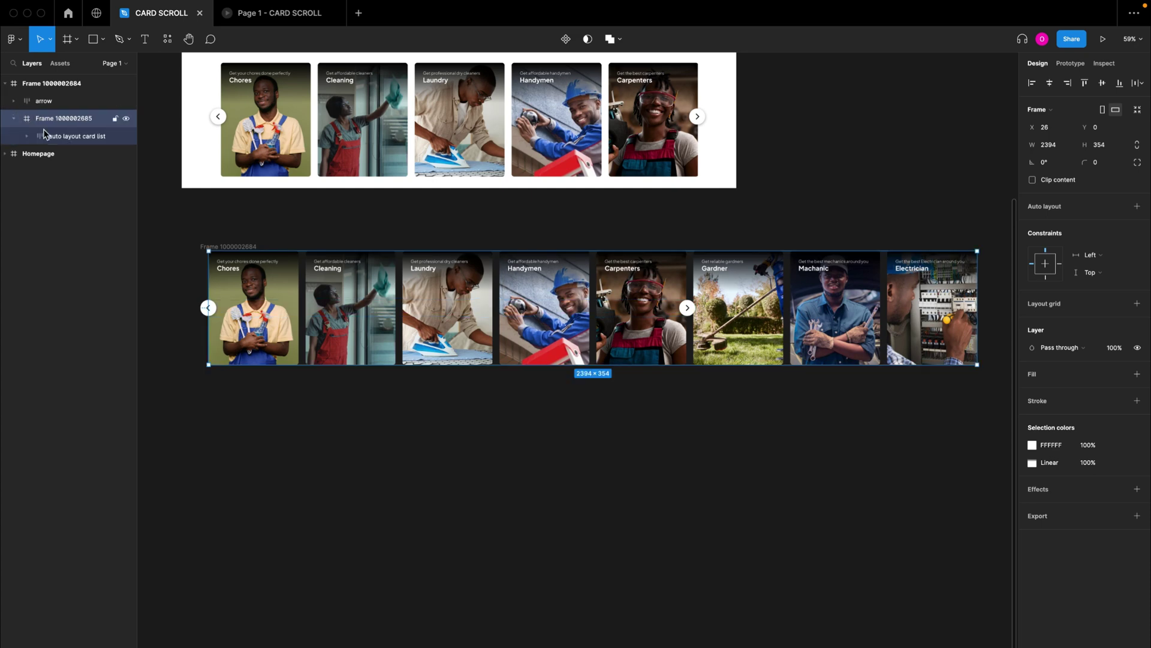
- Narrow the new frame around the card list to 1488 wide, ending at the outer edge of the Carpenters card
click(47, 133)
click(52, 122)
drag(979, 307, 686, 293)
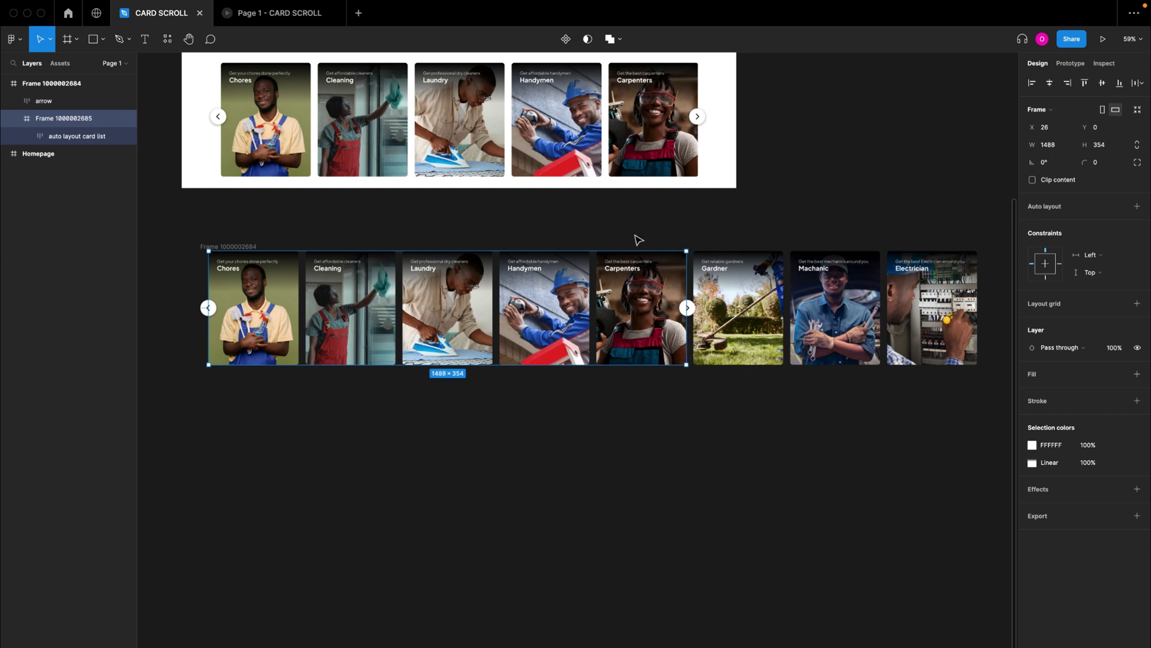
- Rename the frame that wraps the auto layout card list as "card carousel"
scroll(637, 239, up, 5)
click(408, 233)
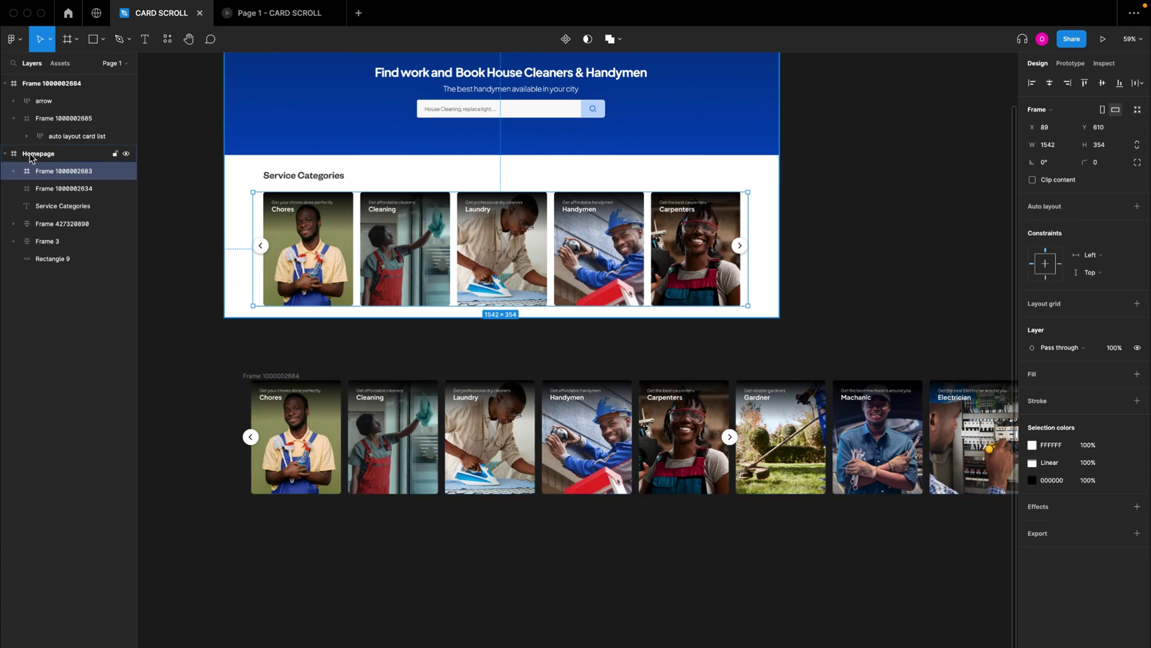
click(57, 122)
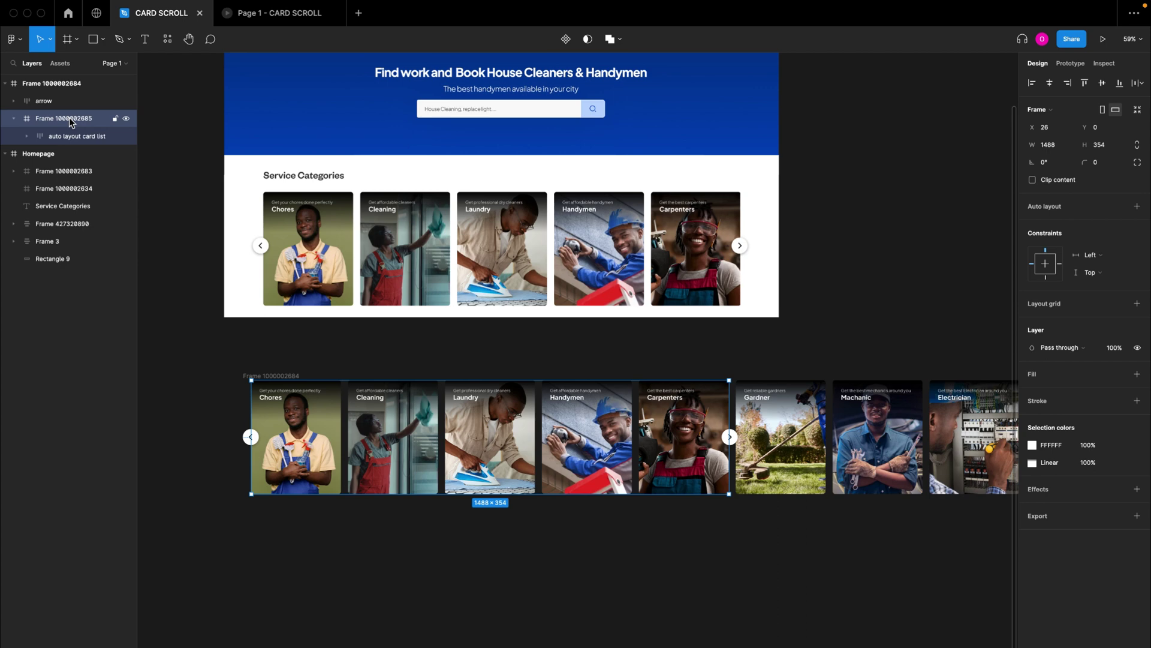
right_click(70, 120)
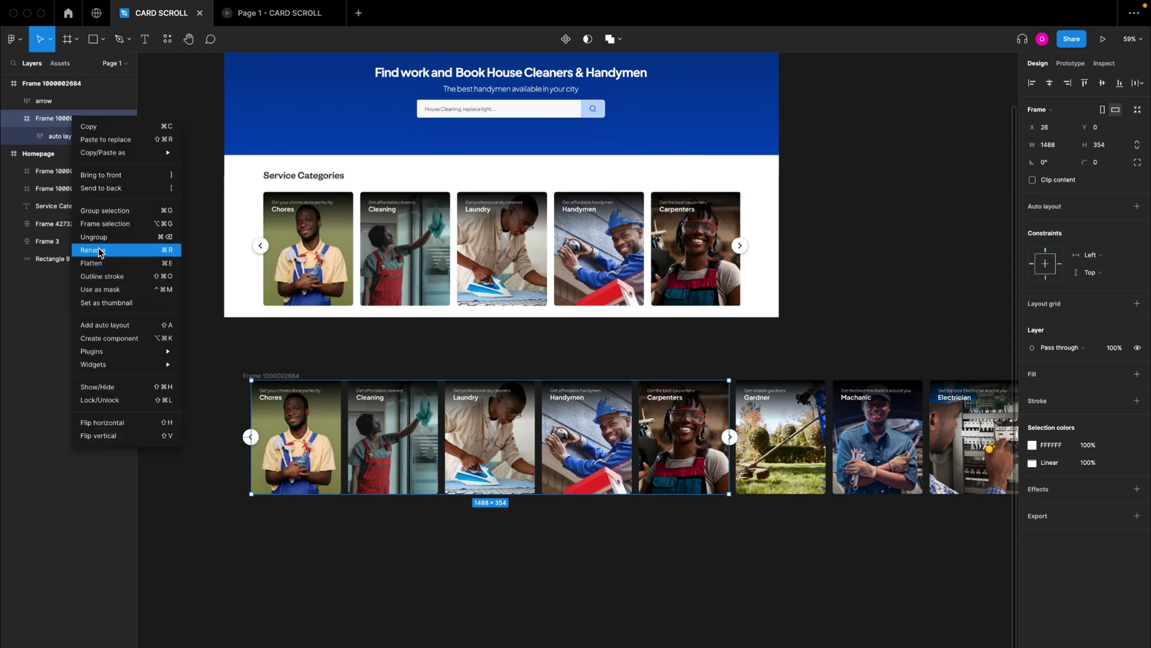
click(100, 251)
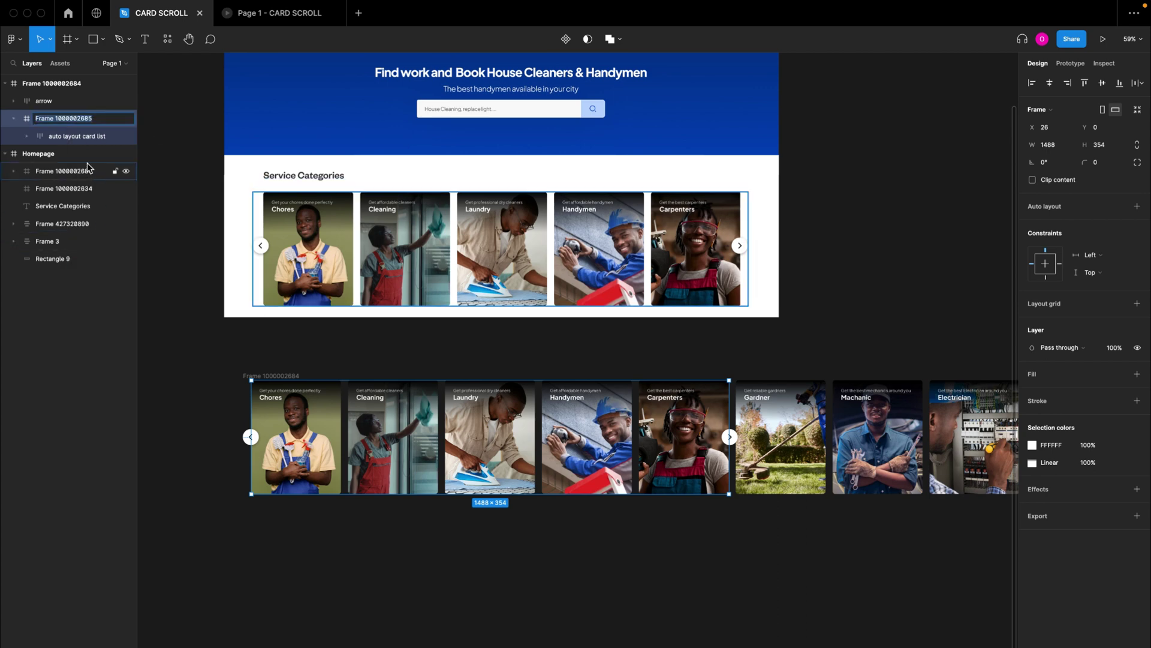
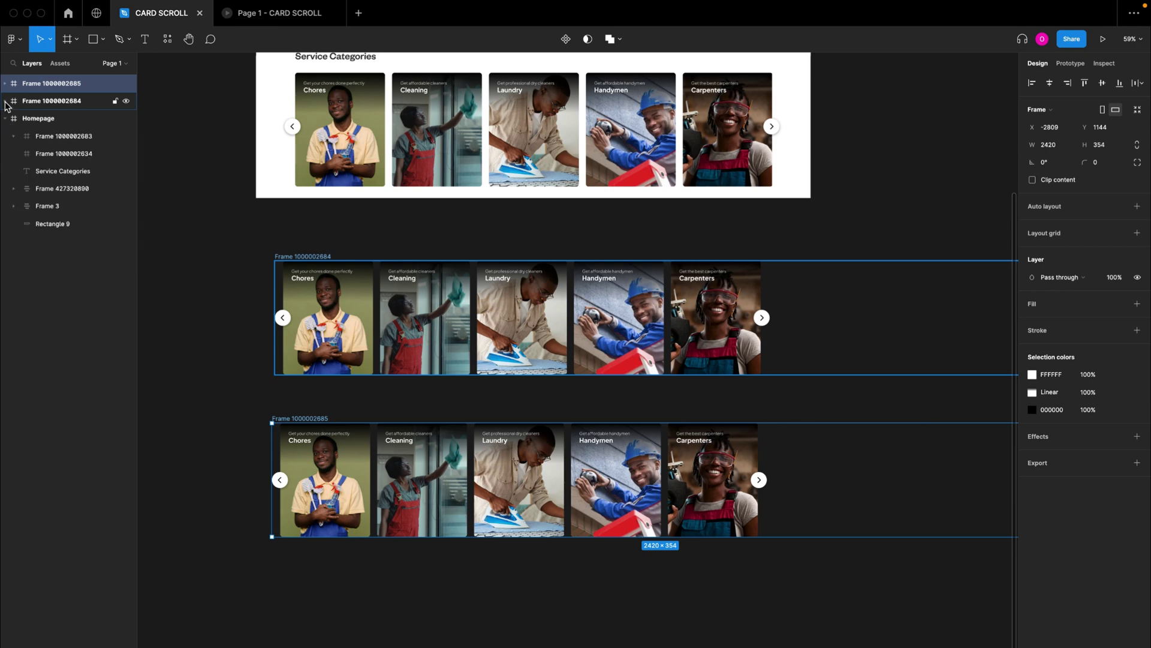
- Slide the card list inside the duplicated frame's carousel left by about one card, to an X position of about -295
click(5, 84)
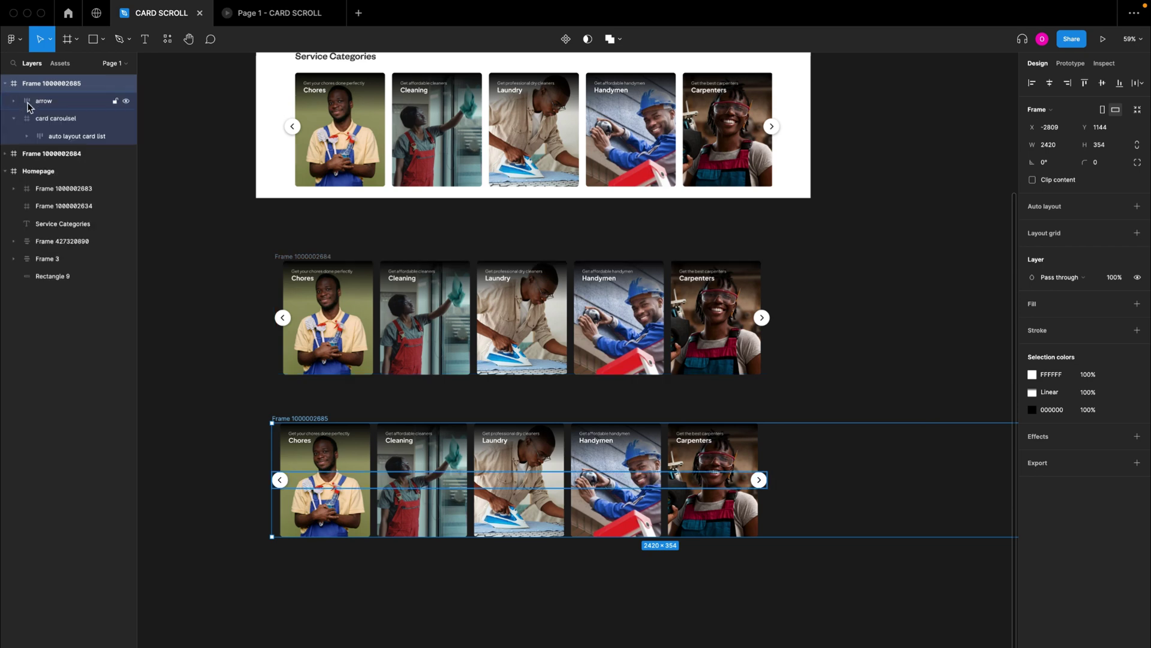
click(49, 136)
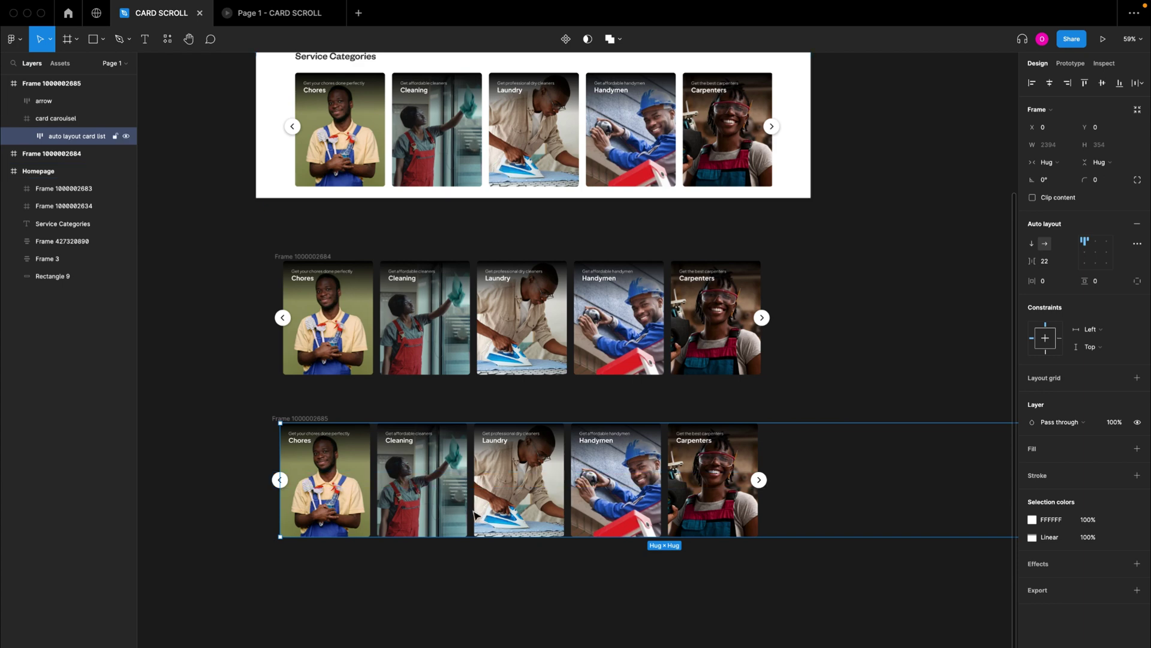
drag(477, 514, 382, 515)
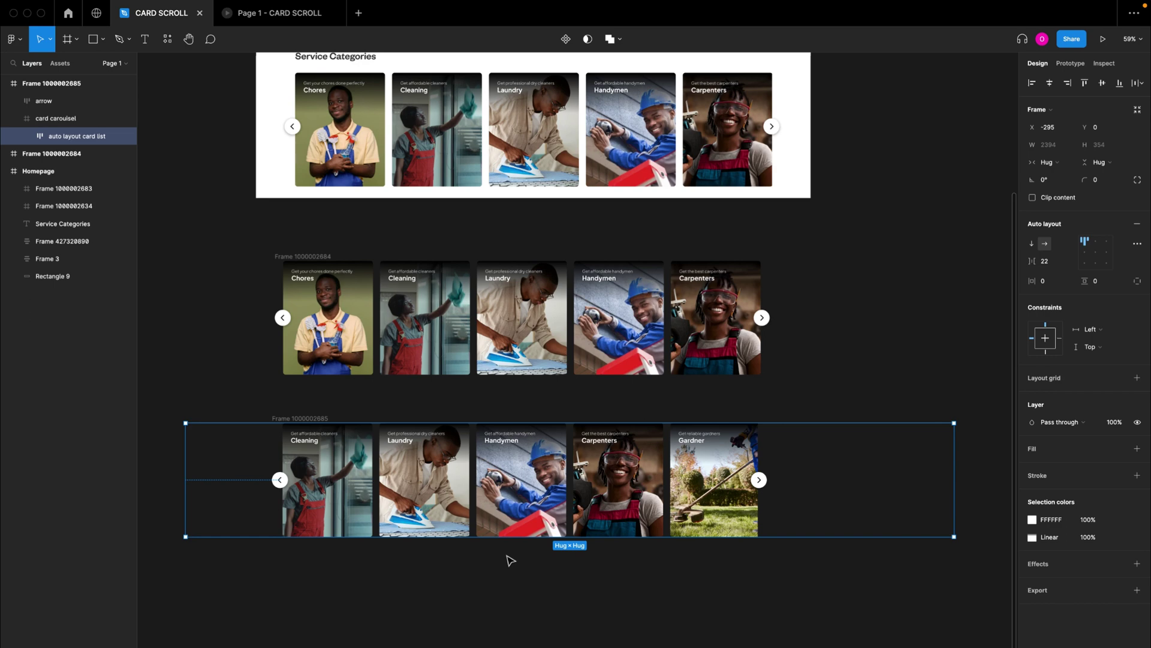
- Set the duplicated card list's X position to 0
click(1056, 127)
text(0)
key(Return)
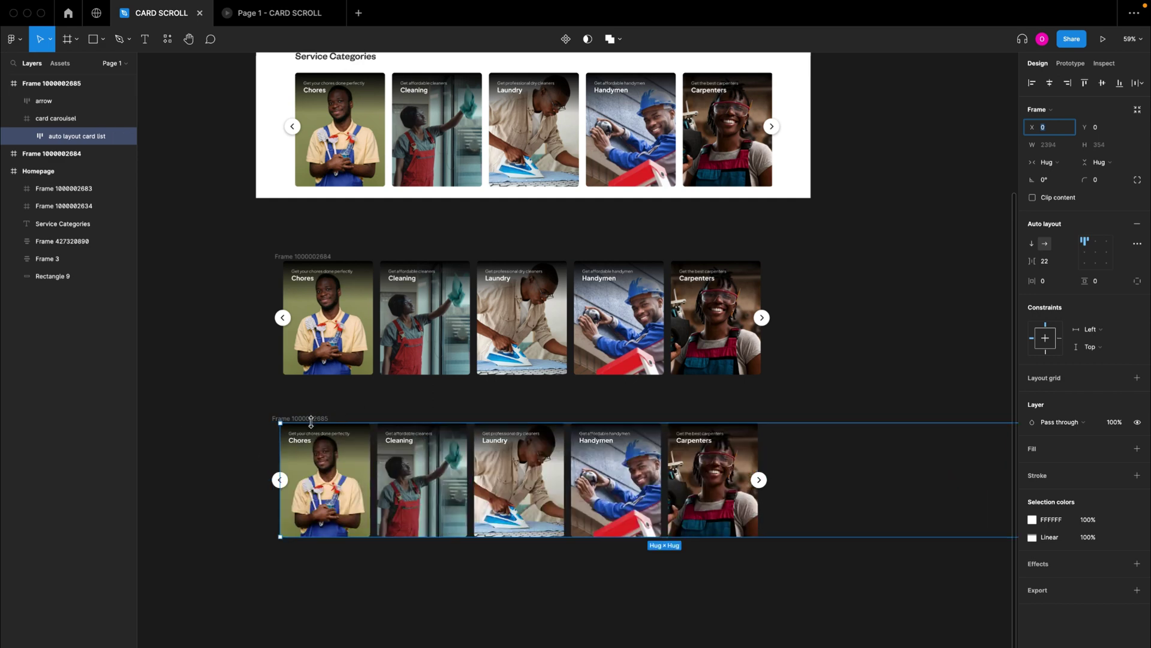
- Check the width of the Chores card and the spacing between items in the duplicated card list
click(346, 460)
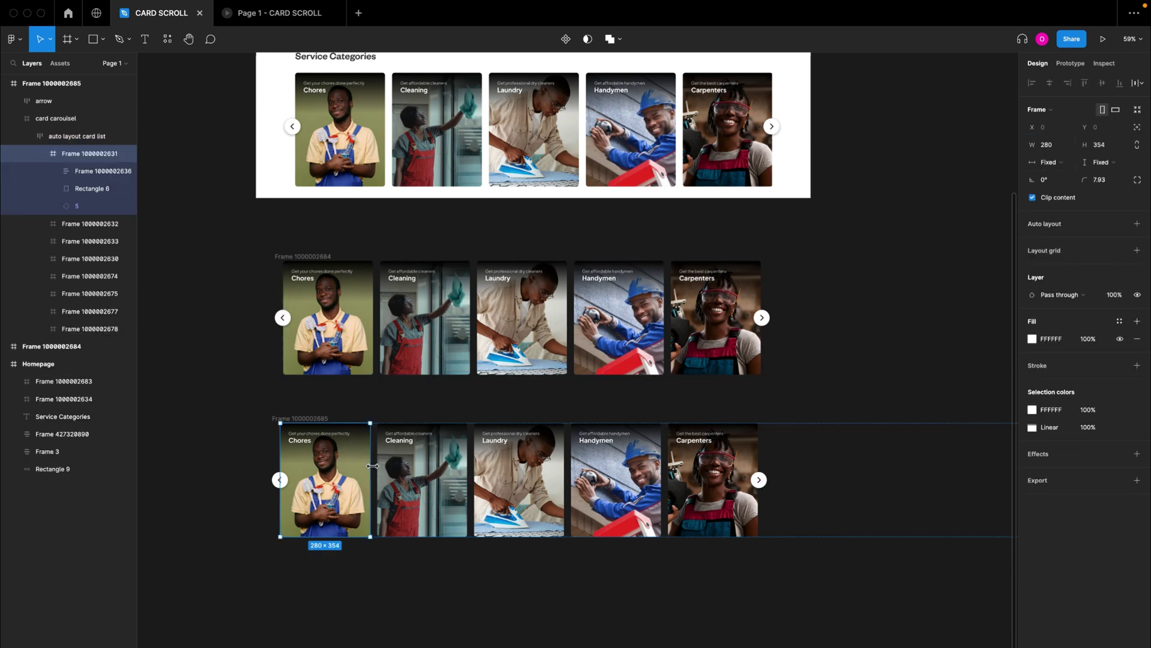
scroll(373, 466, up, 5)
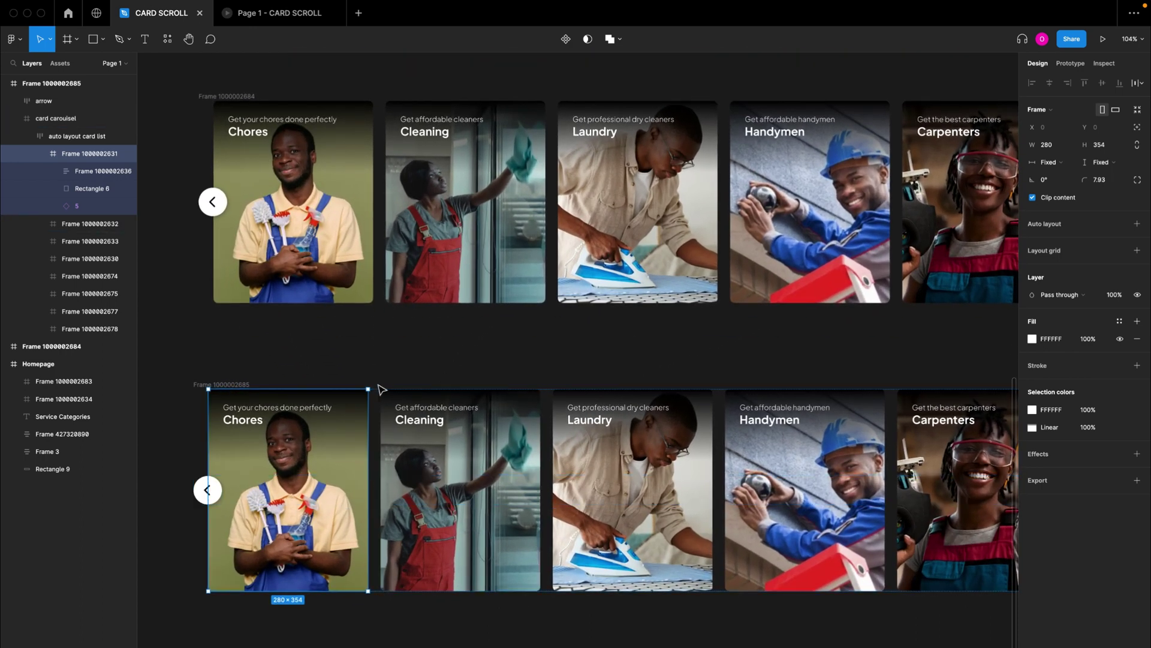
click(49, 138)
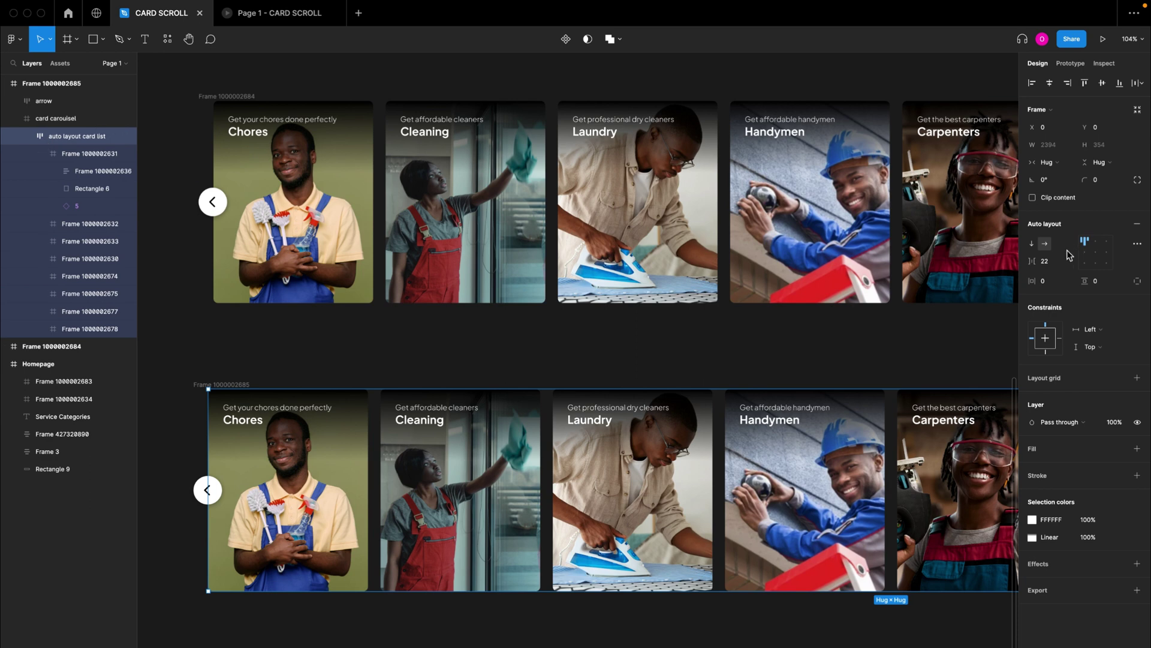
click(1053, 262)
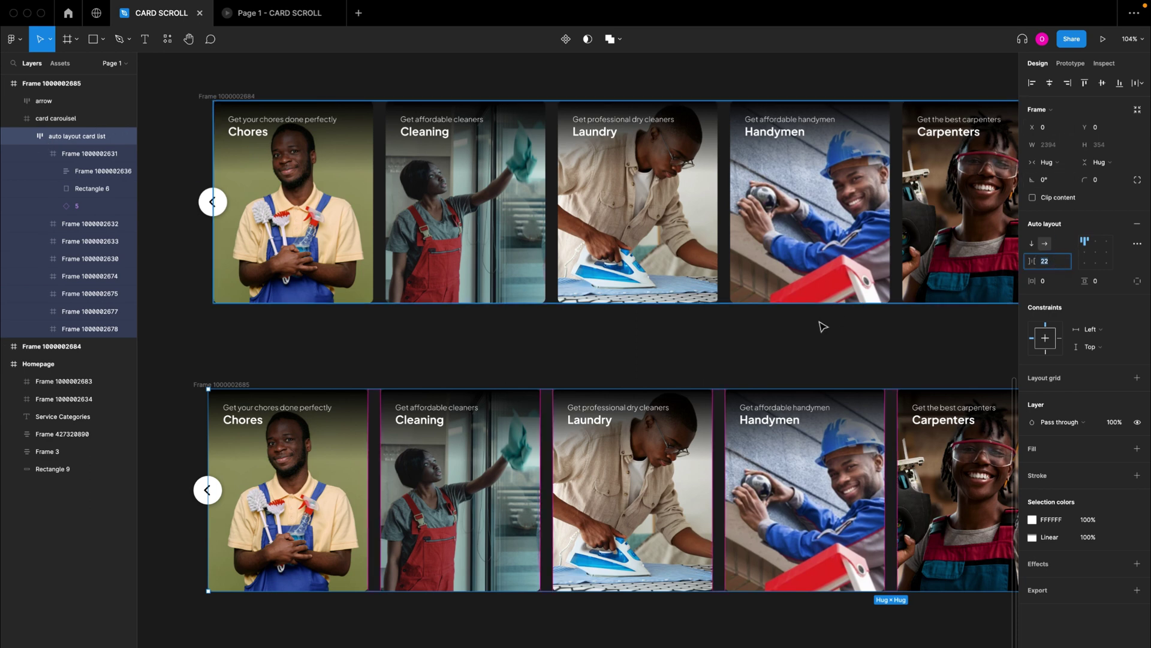
click(614, 378)
scroll(614, 377, down, 5)
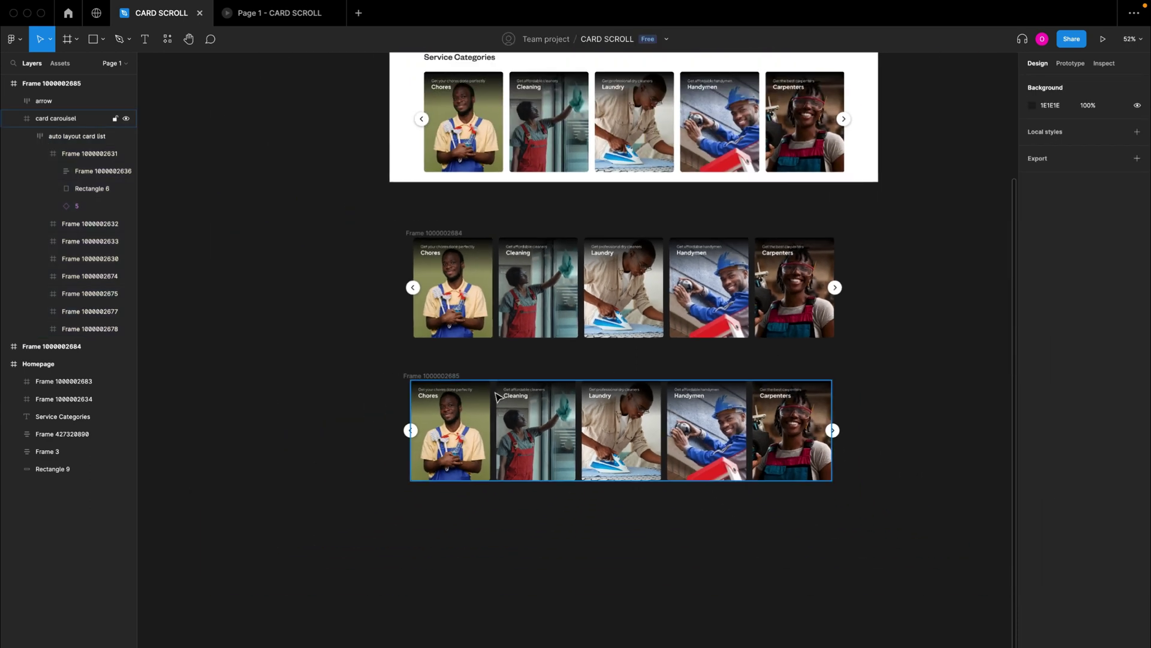
- Set the X position of the auto layout card list in the duplicated carousel to -302
click(494, 393)
click(28, 137)
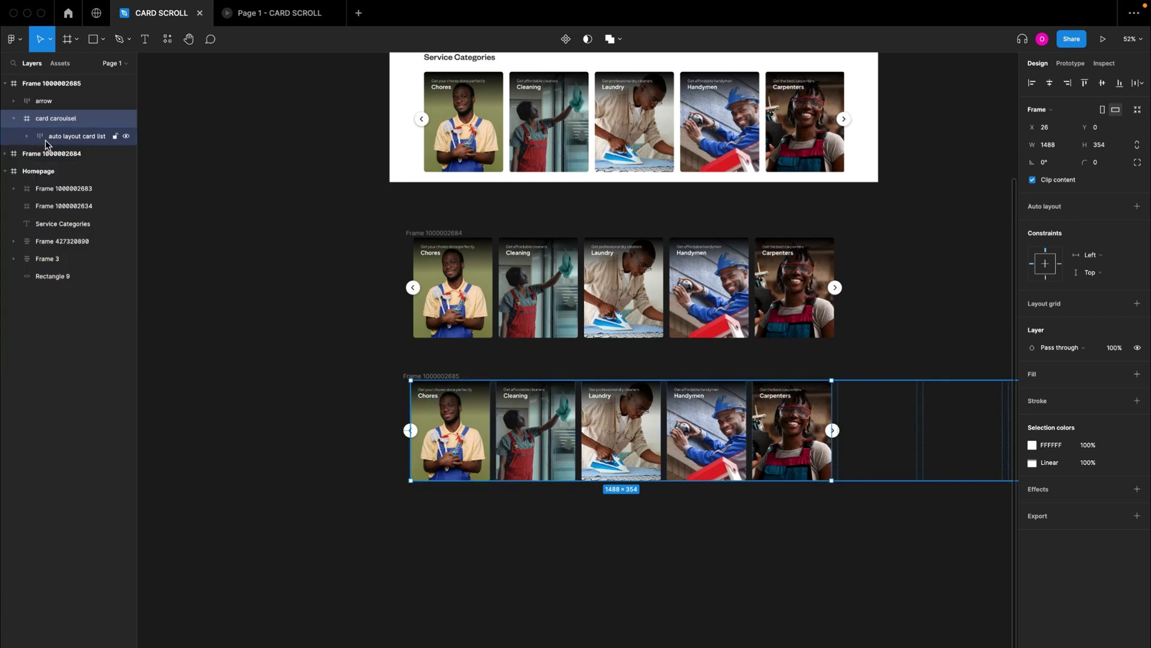
click(67, 136)
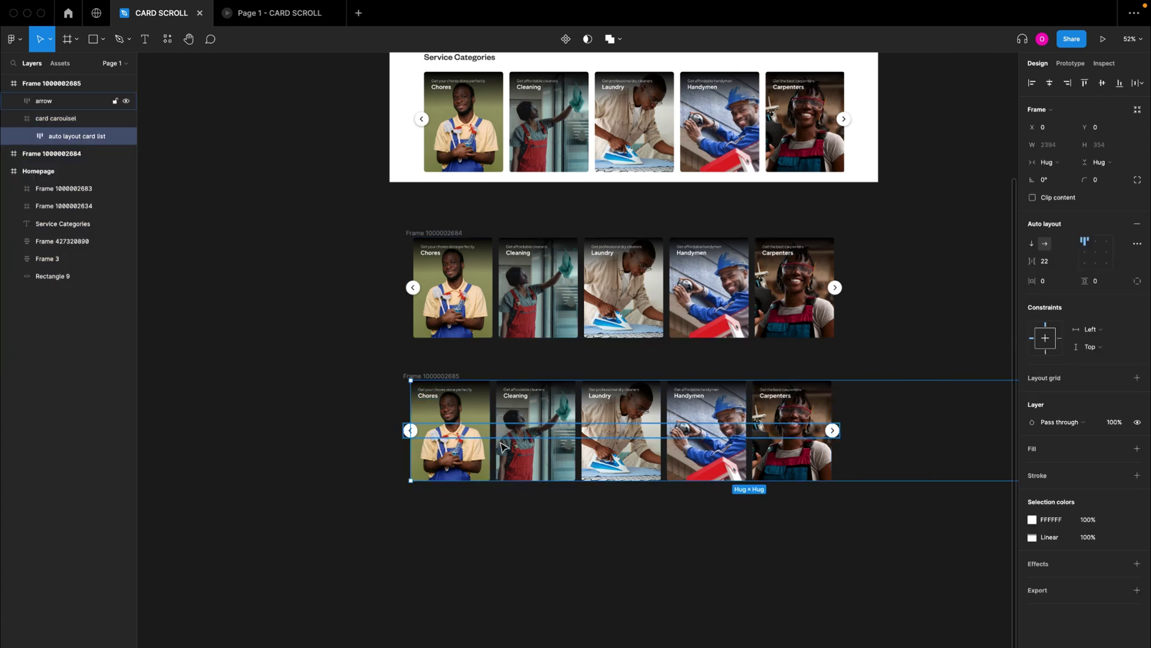
scroll(491, 437, right, 3)
scroll(492, 436, down, 1)
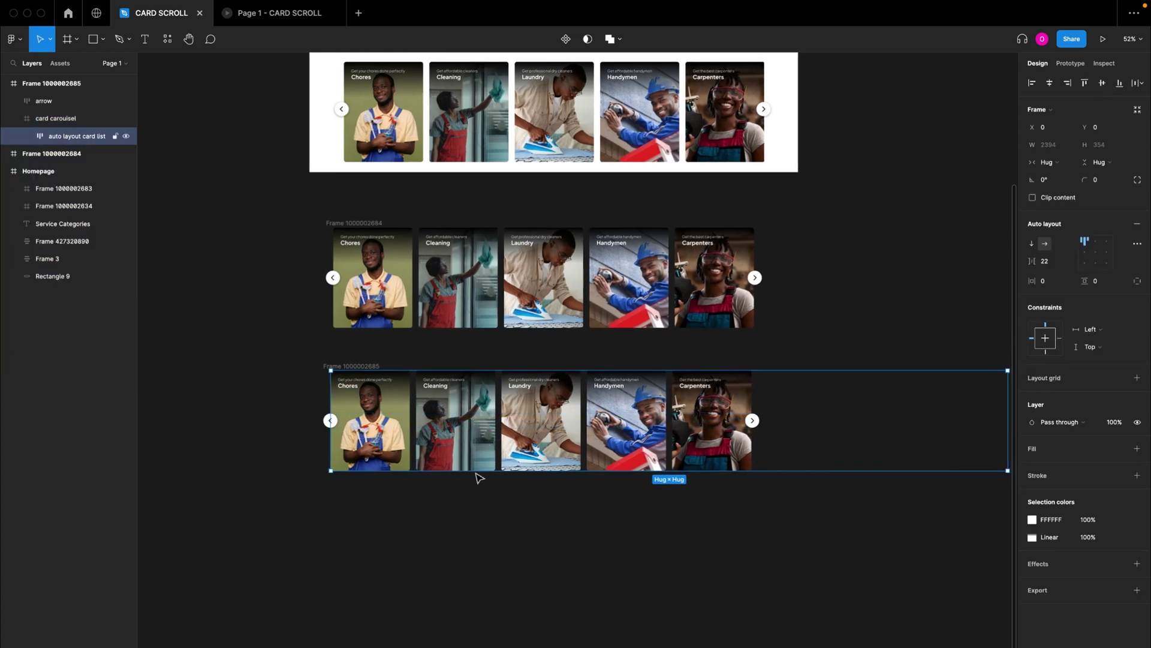
click(1050, 129)
text(-302)
key(Return)
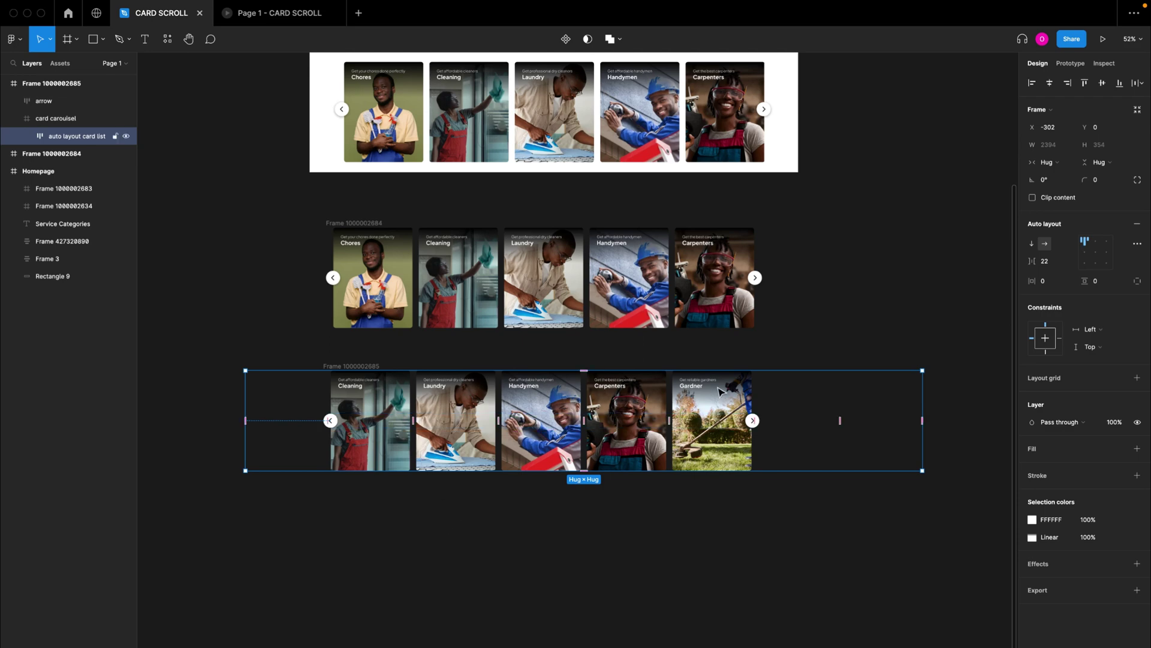
- Delete the duplicated carousel frame below the original one
scroll(719, 391, up, 5)
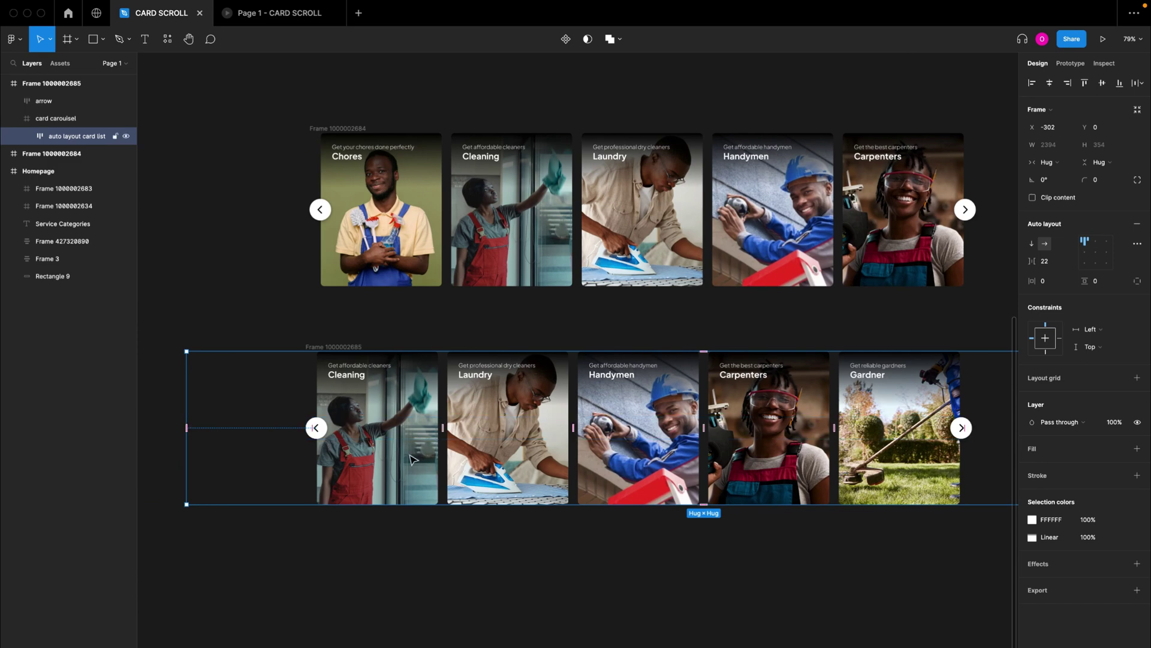
scroll(411, 459, down, 5)
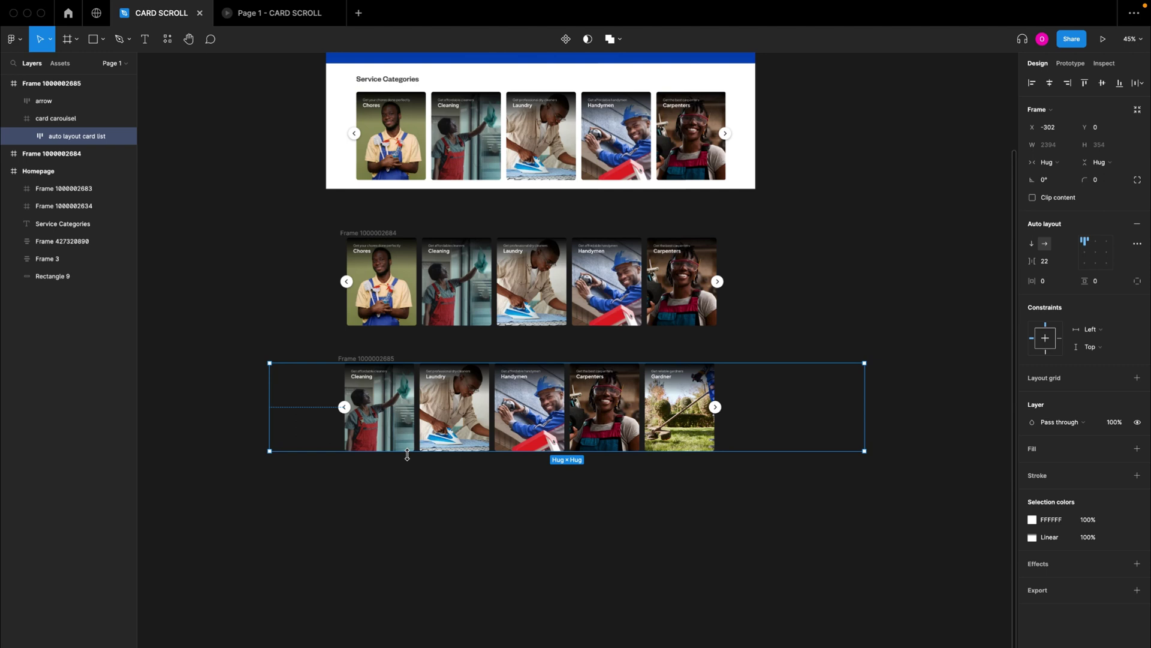
scroll(407, 455, up, 3)
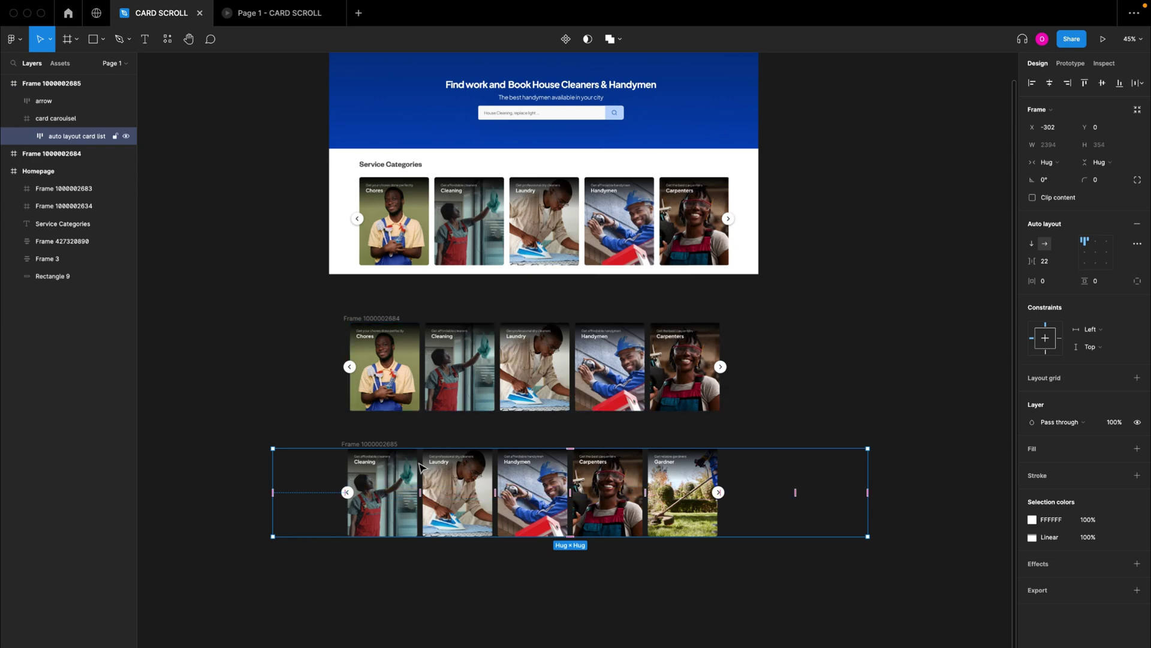
click(369, 445)
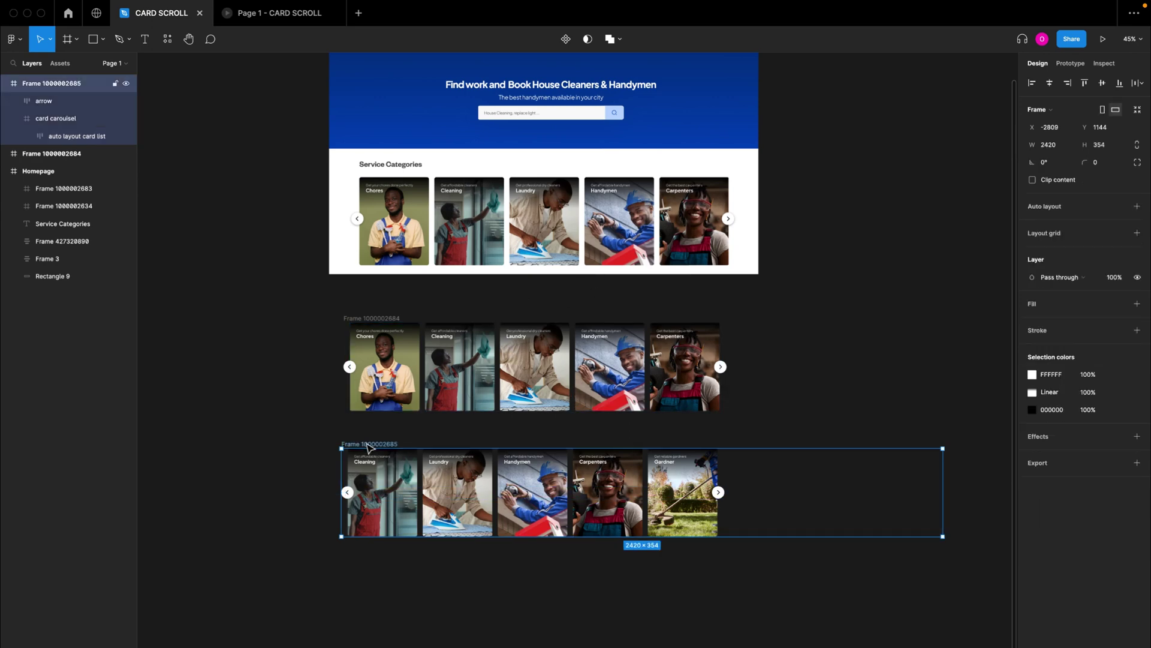
key(Delete)
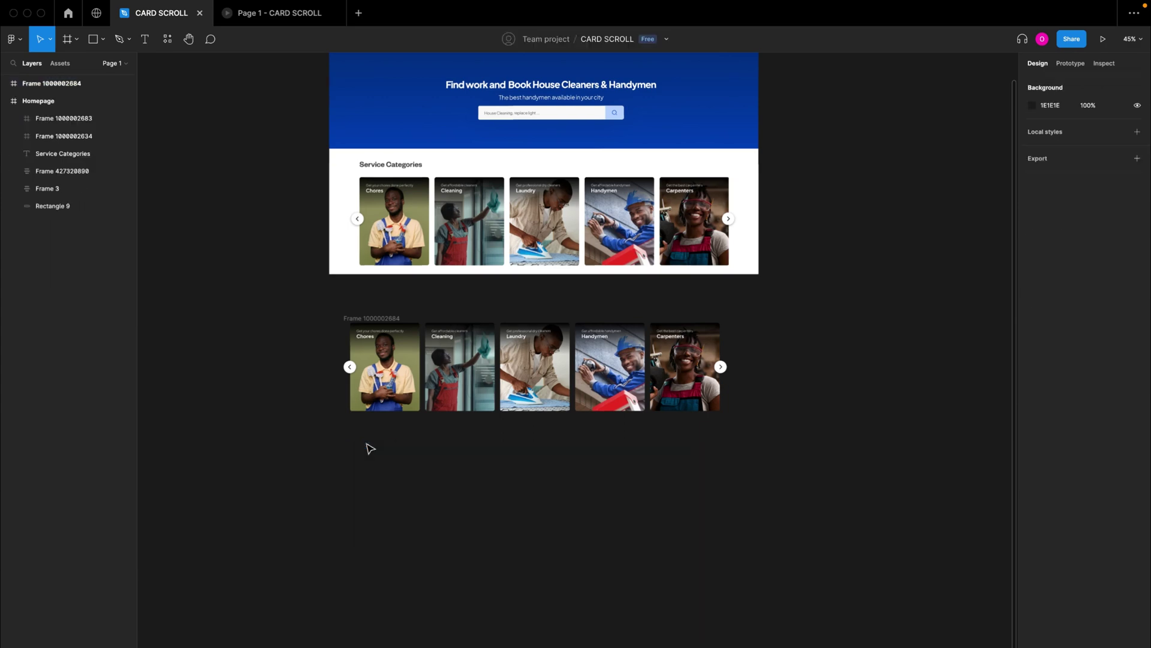
- Turn off content clipping on the remaining card carousel frame and select its auto layout card list
click(409, 344)
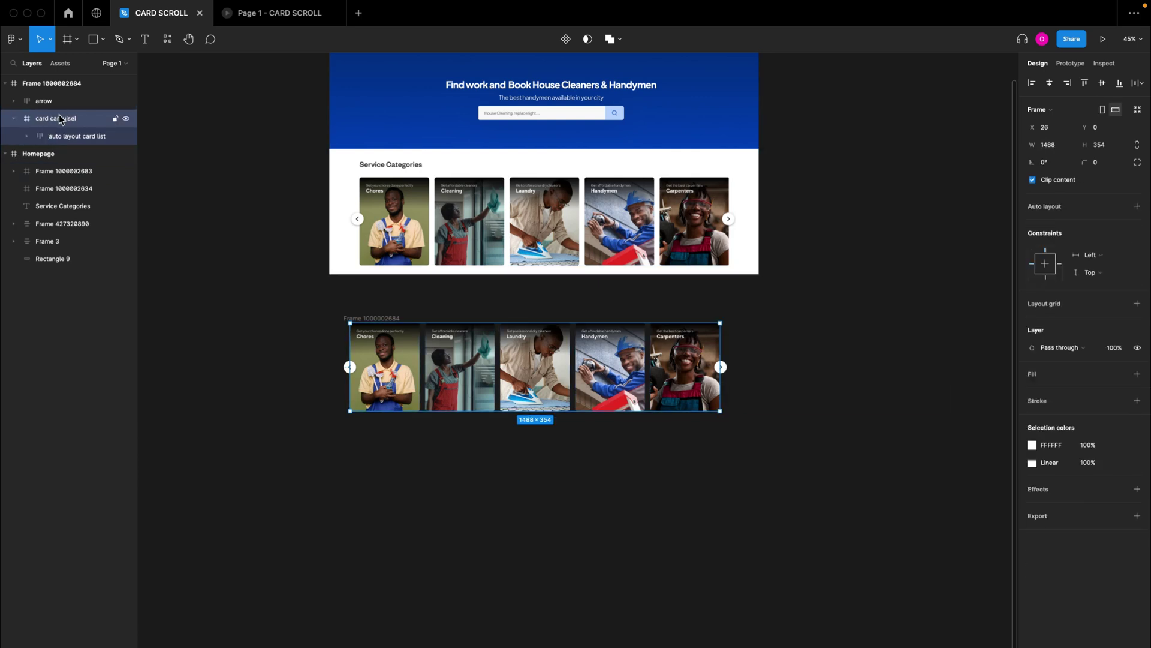
click(1032, 180)
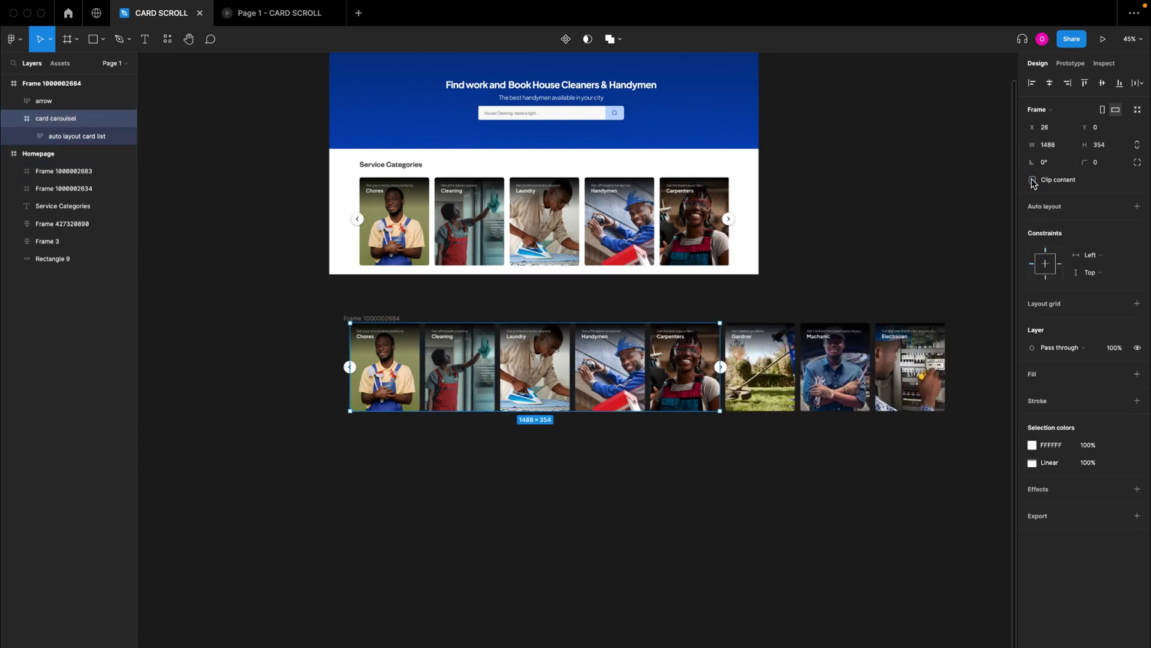
click(791, 359)
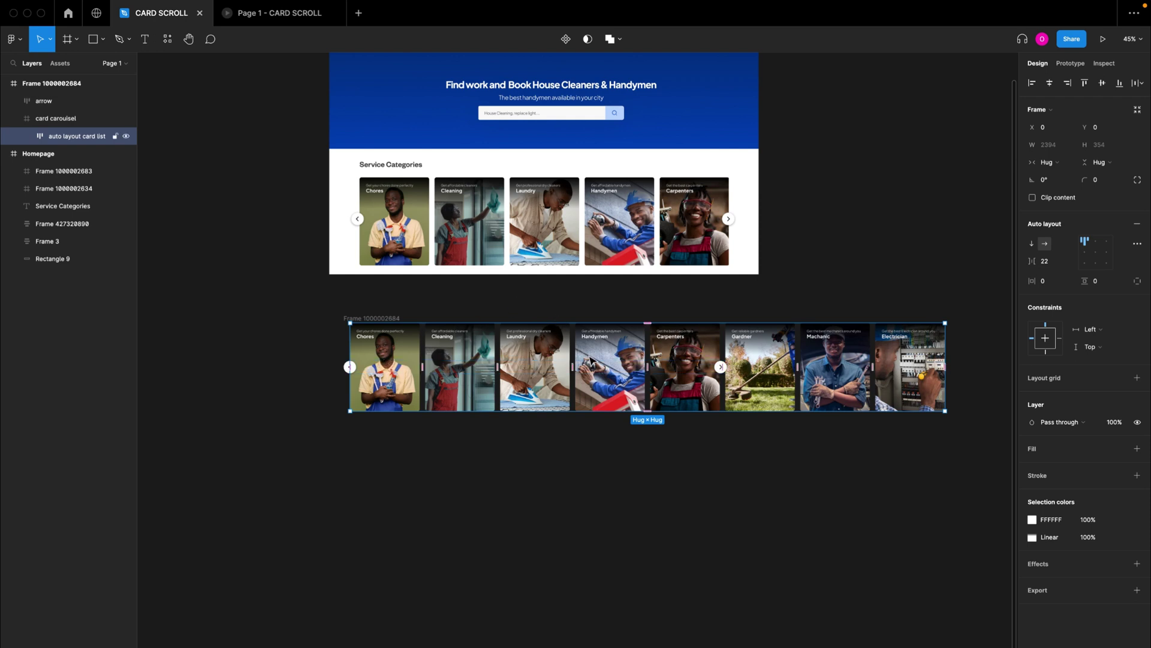
- Copy the Carpenters, Handymen, Laundry, Cleaning and Chores cards and paste them at the end of the auto layout card list
click(684, 390)
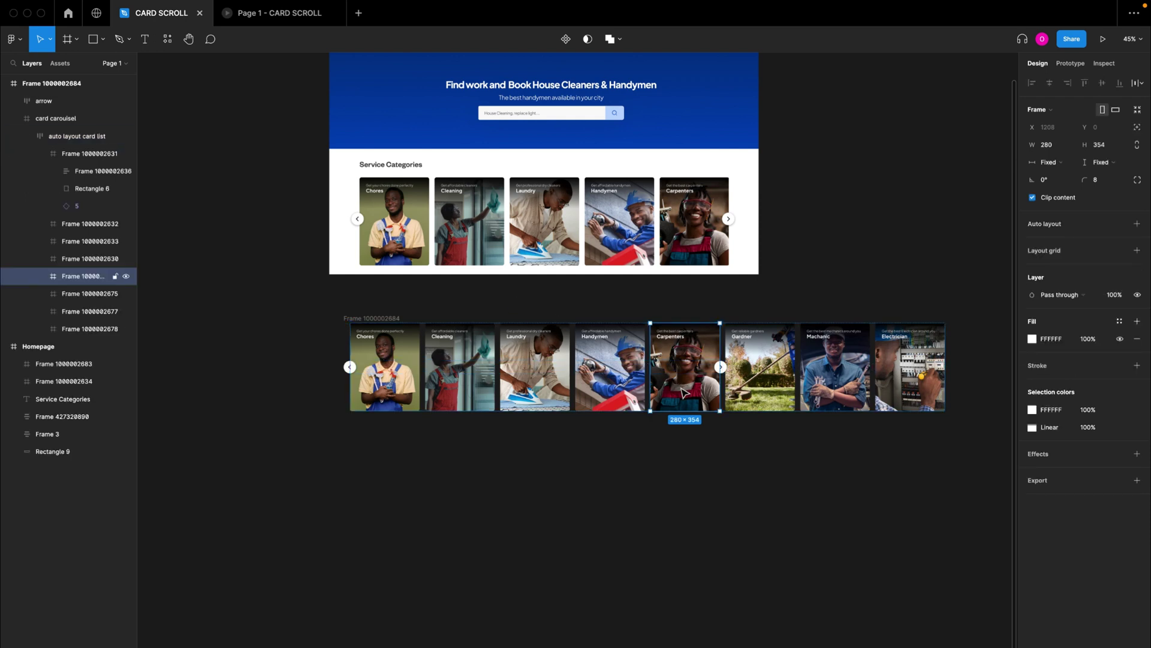
shift+click(615, 393)
shift+click(556, 398)
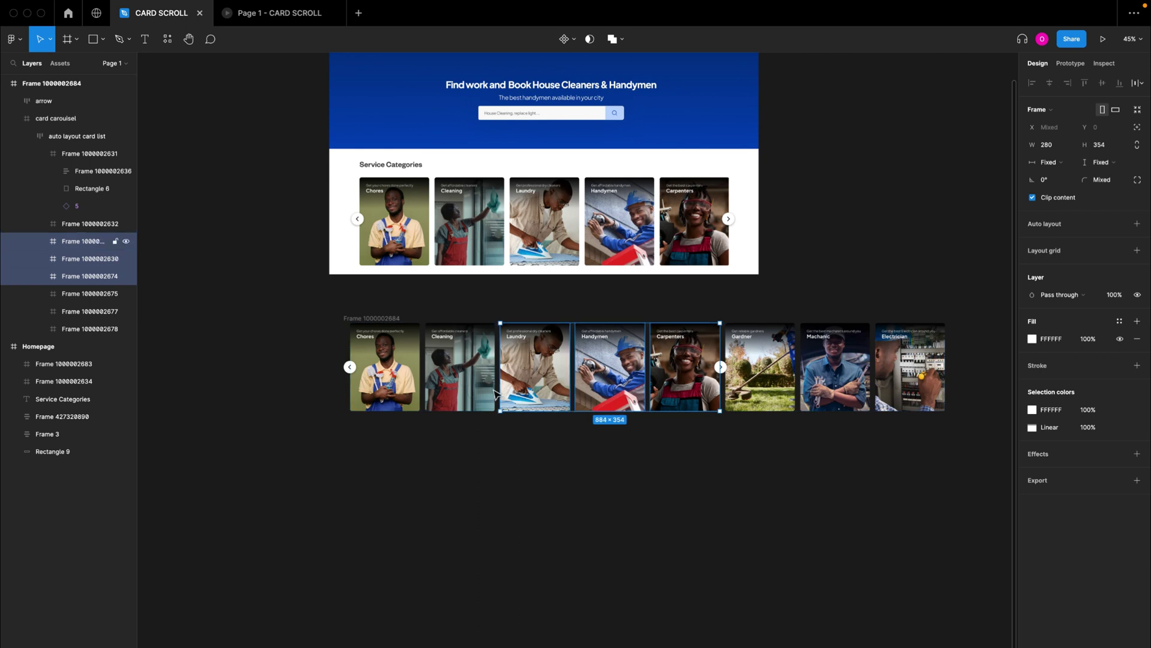
shift+click(474, 390)
shift+click(397, 388)
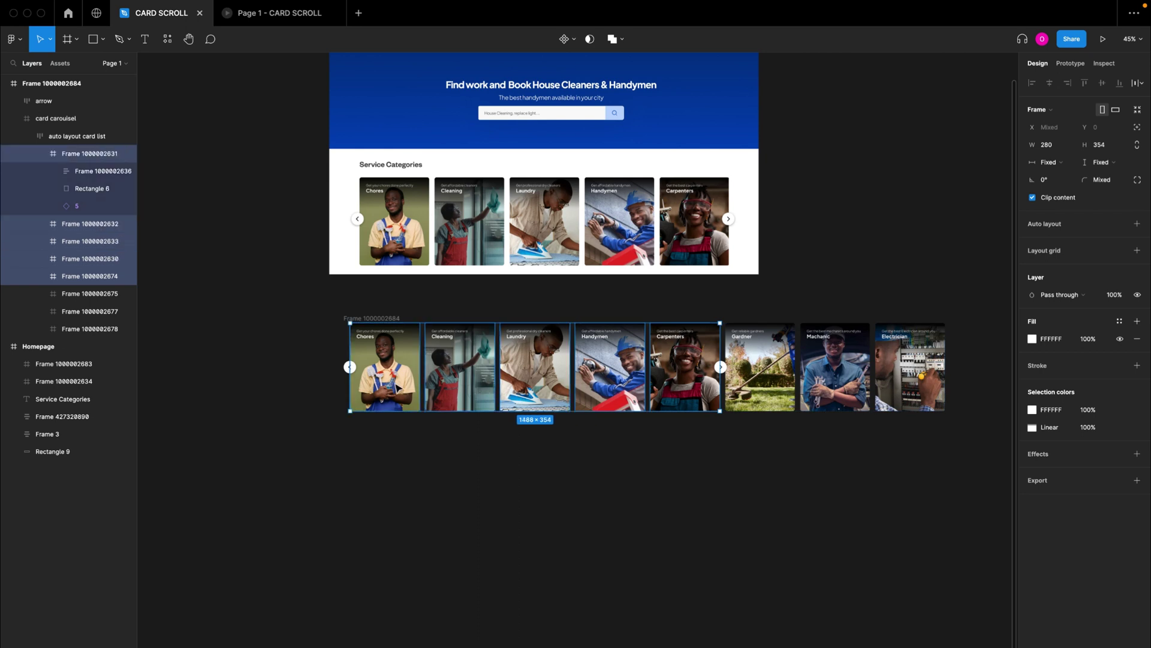
click(241, 265)
click(76, 137)
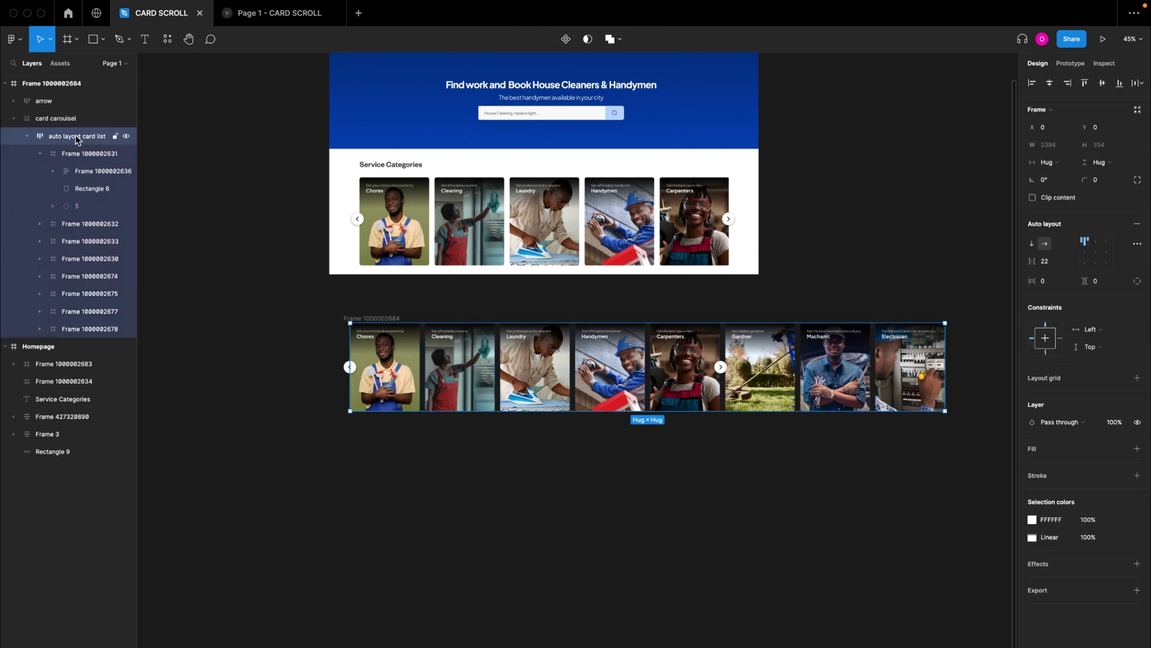
click(27, 136)
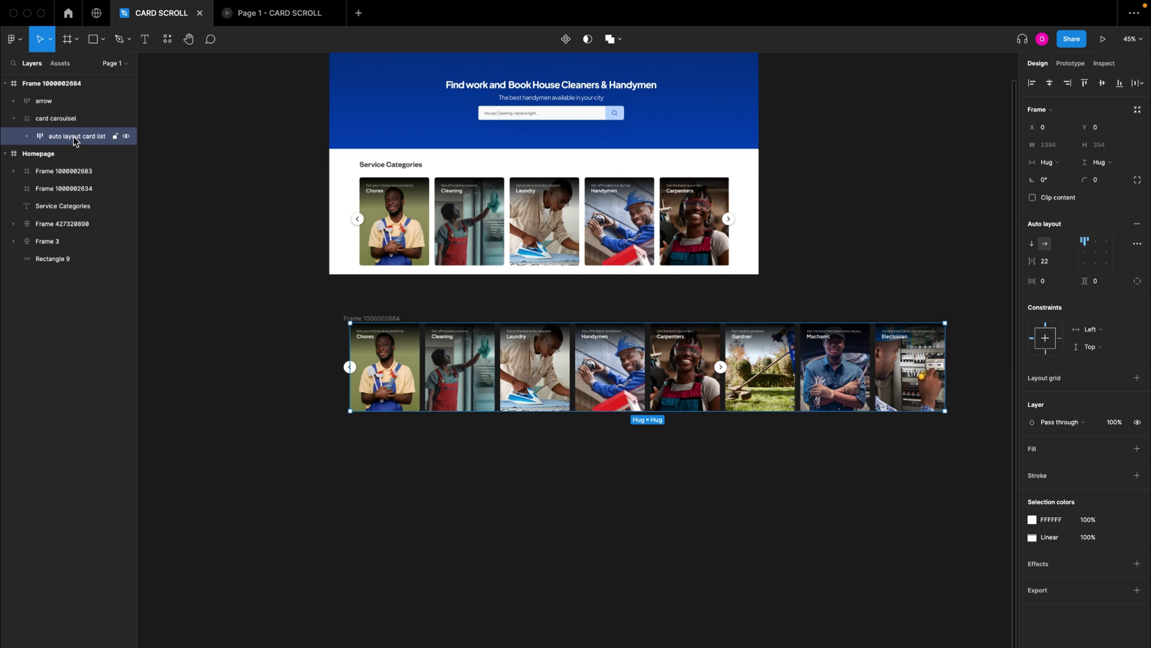
key(ctrl+v)
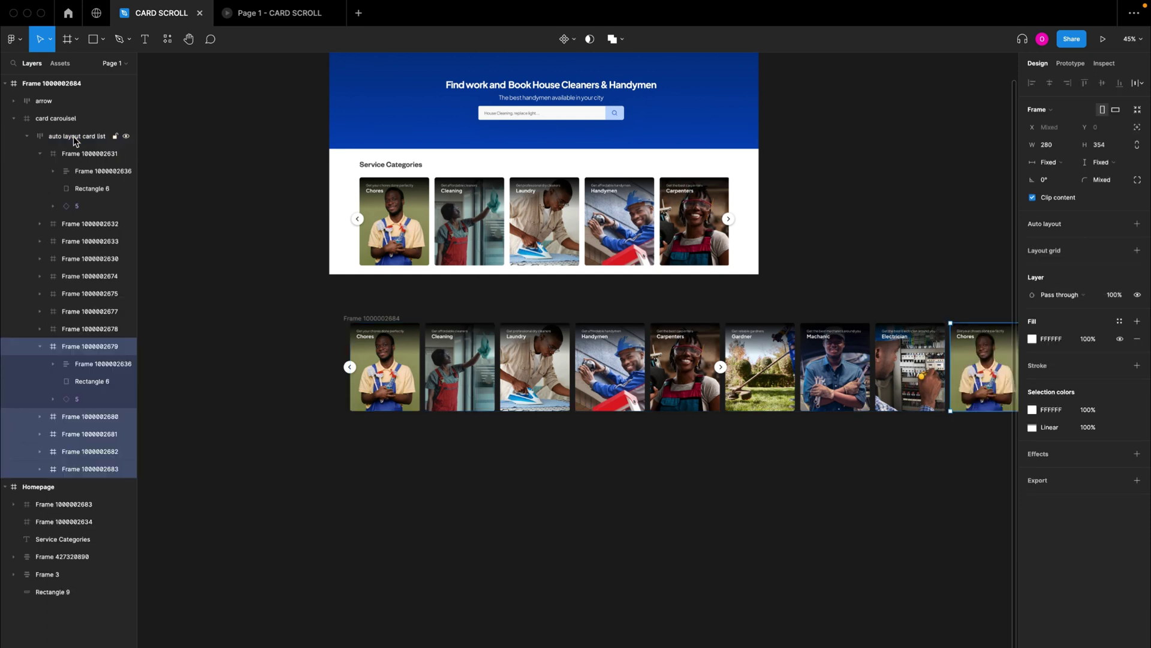
scroll(174, 282, down, 2)
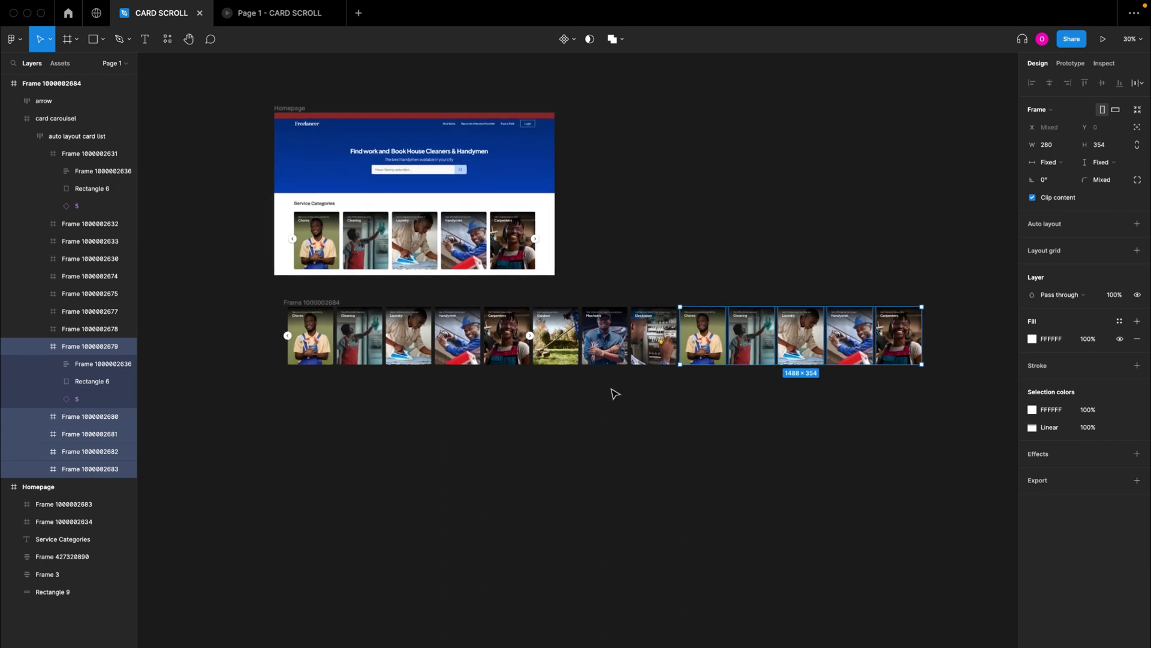
click(652, 393)
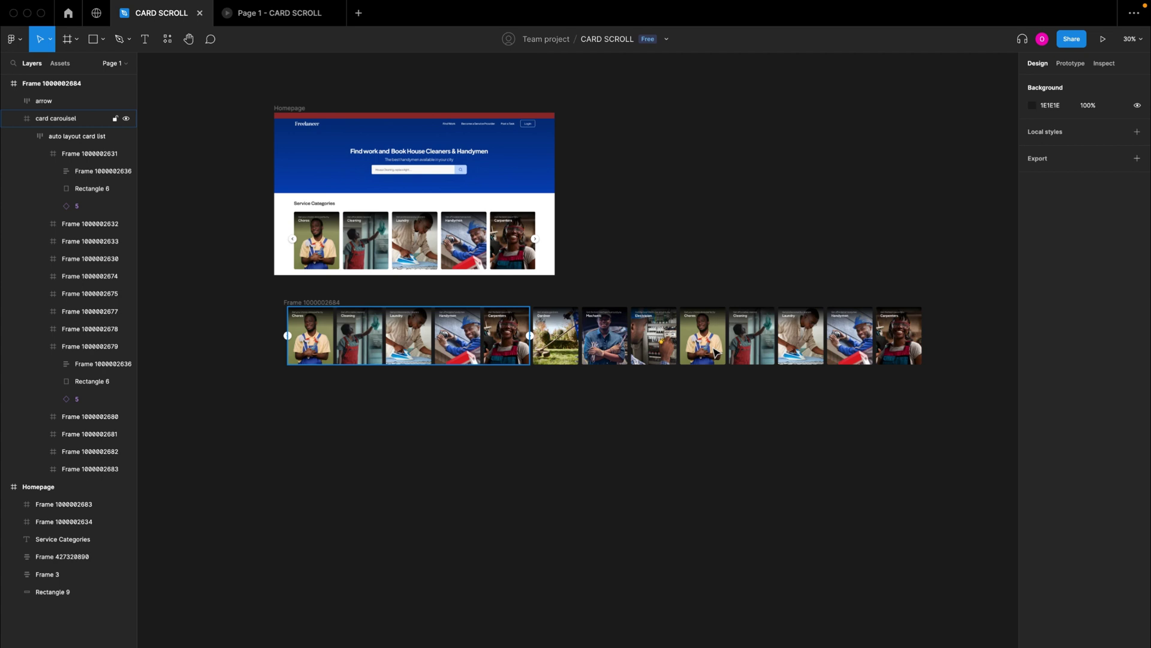
- Move the card carousel's outer frame to empty canvas on the left of the Homepage frame, at about X -7850, Y -557
scroll(737, 354, down, 2)
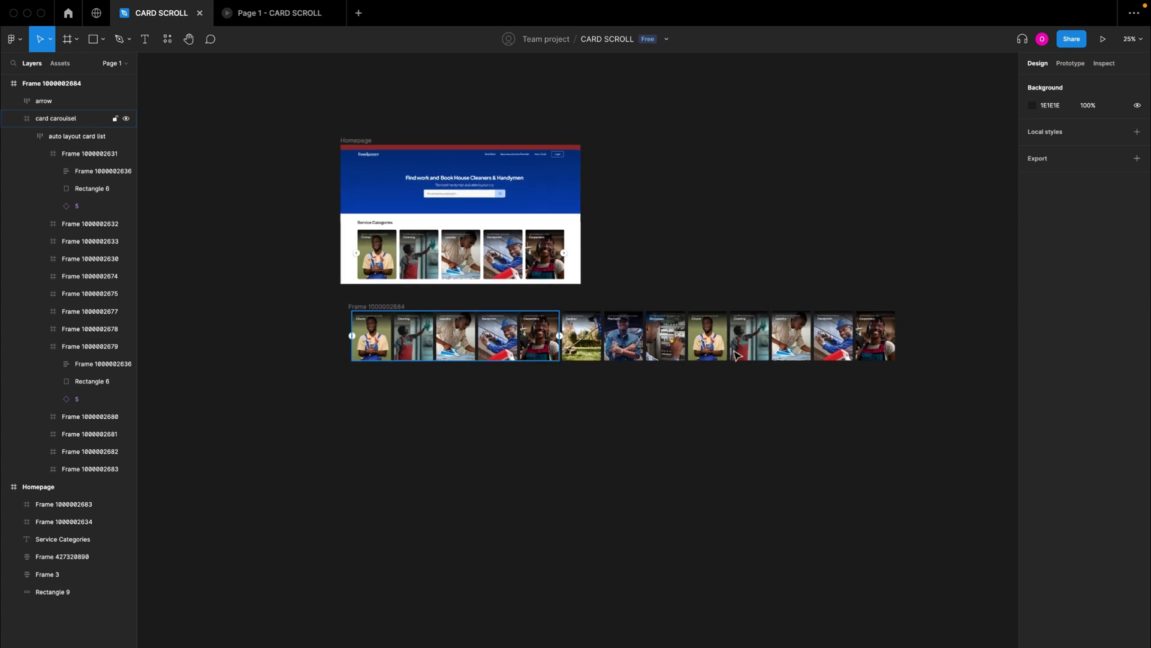
scroll(738, 355, left, 4)
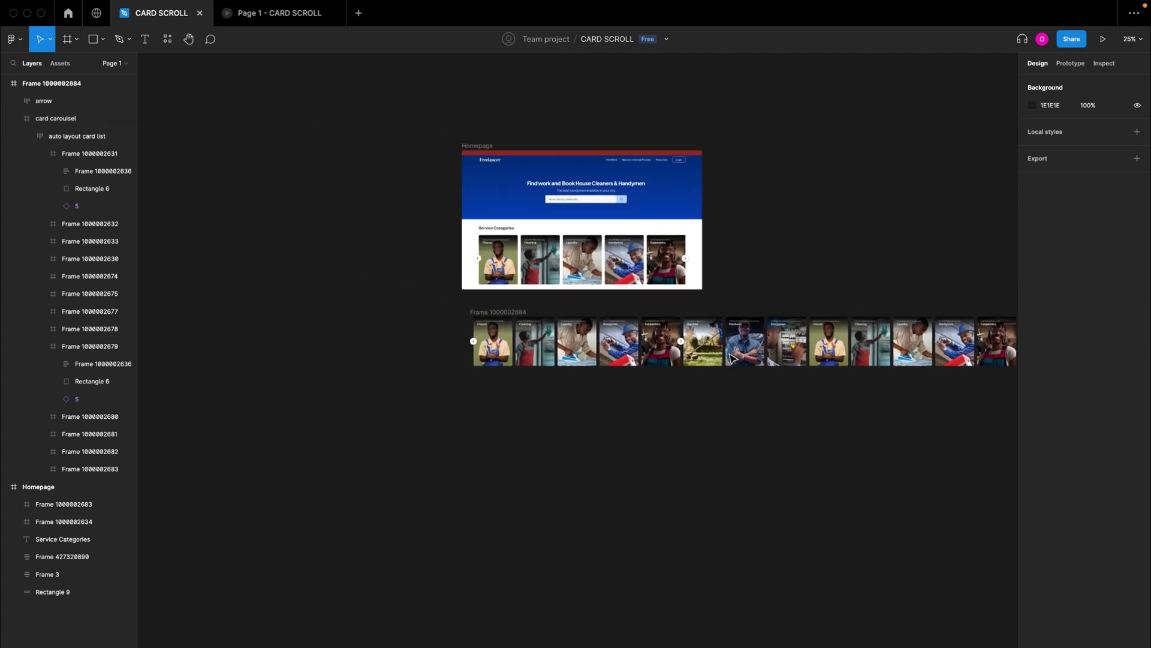
scroll(731, 358, down, 3)
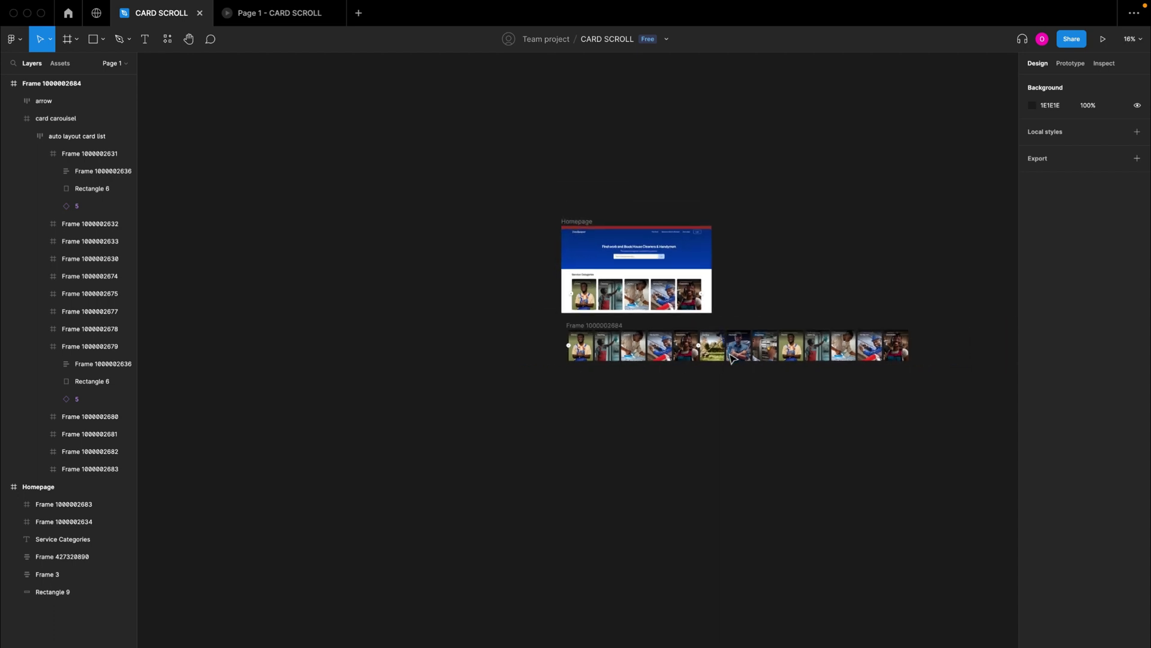
scroll(719, 354, left, 2)
click(670, 331)
drag(669, 331, 229, 229)
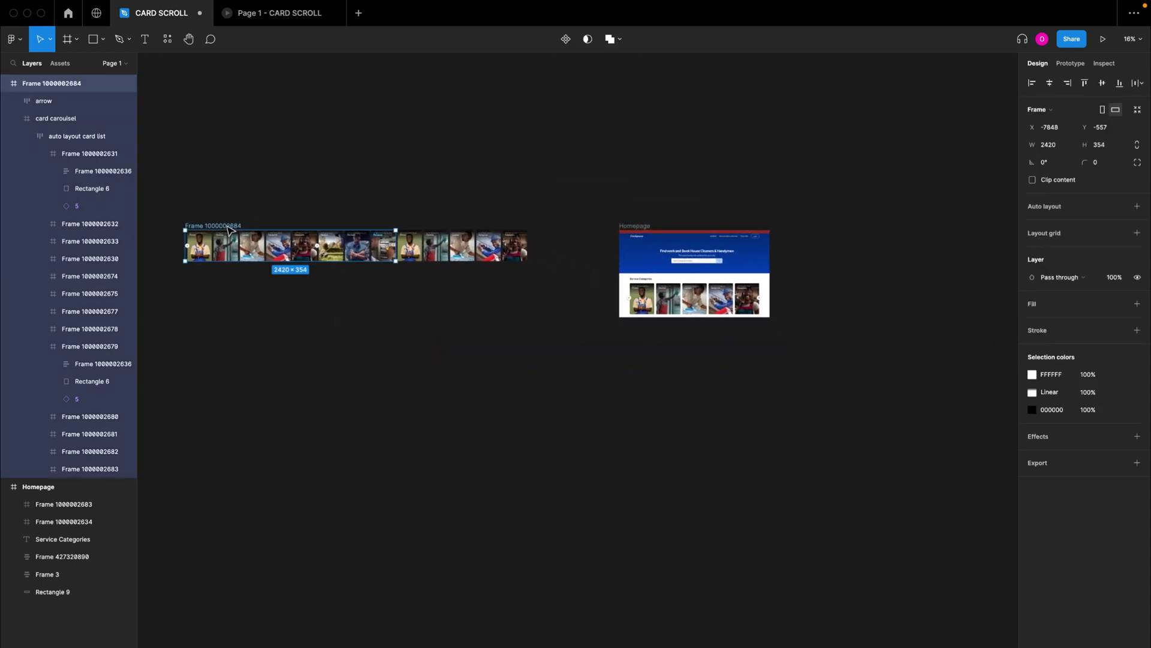
scroll(228, 230, up, 3)
scroll(228, 230, left, 3)
scroll(229, 231, right, 2)
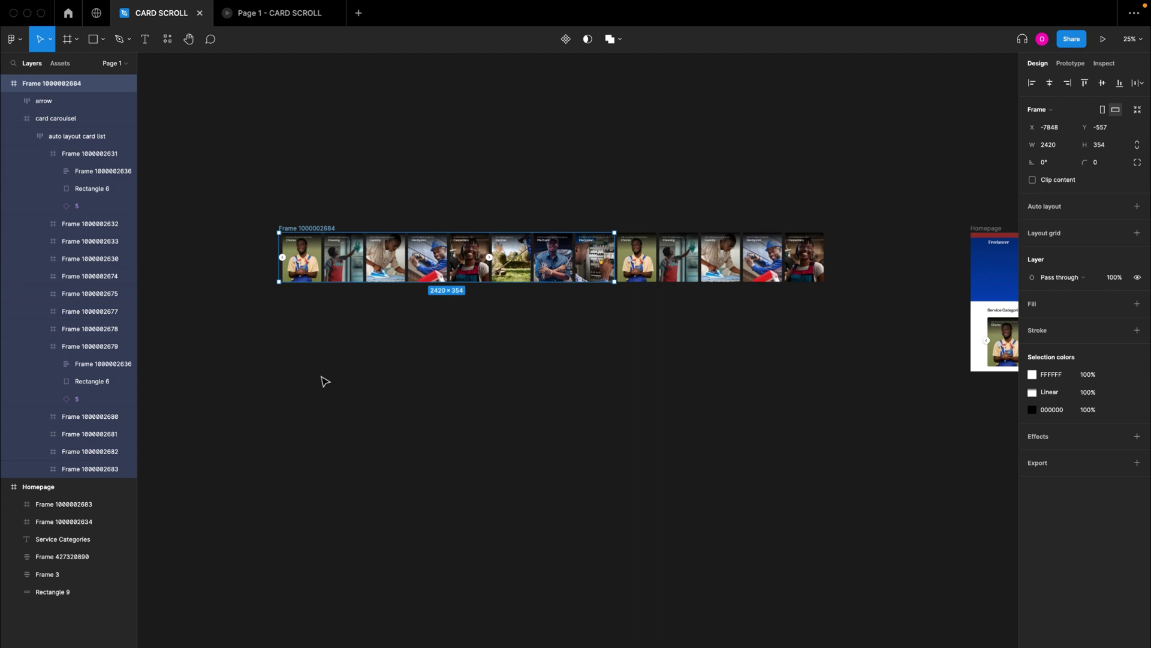
scroll(325, 381, right, 2)
scroll(324, 381, down, 1)
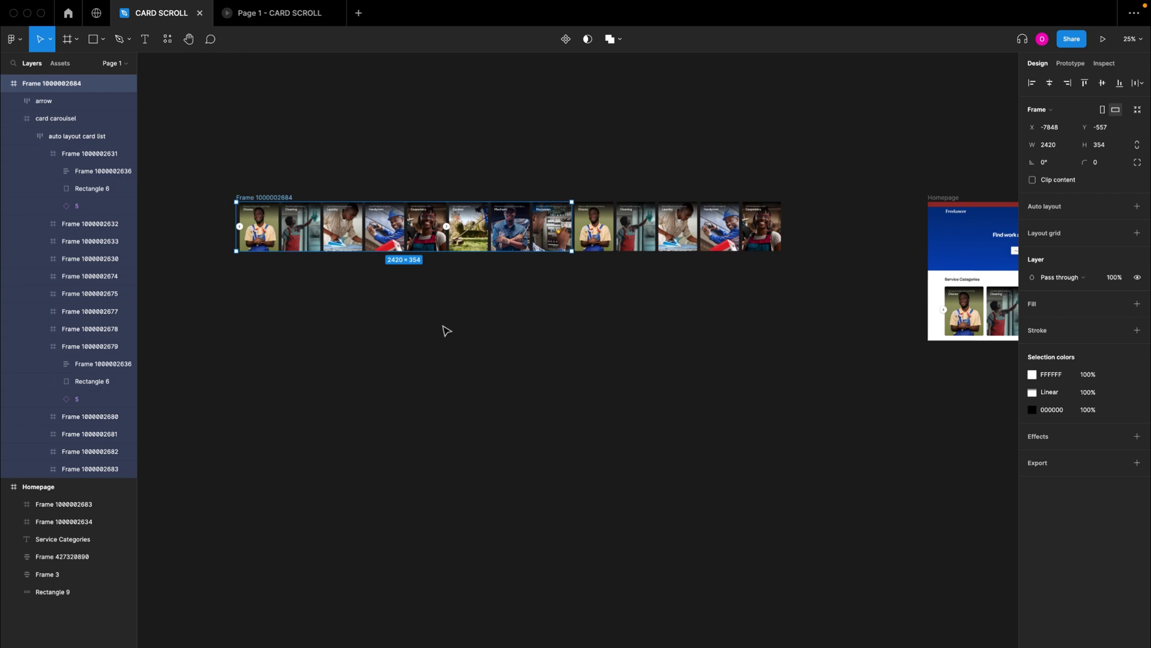
scroll(447, 330, up, 2)
scroll(447, 330, left, 2)
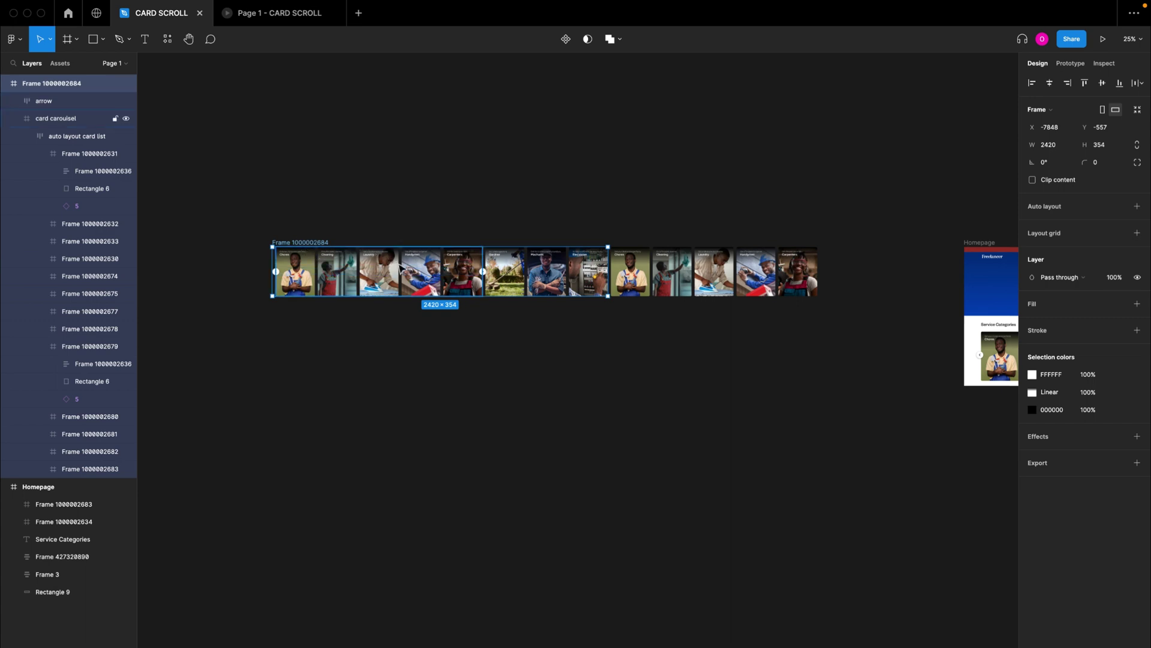
- Turn on content clipping for the card carousel frame
click(445, 290)
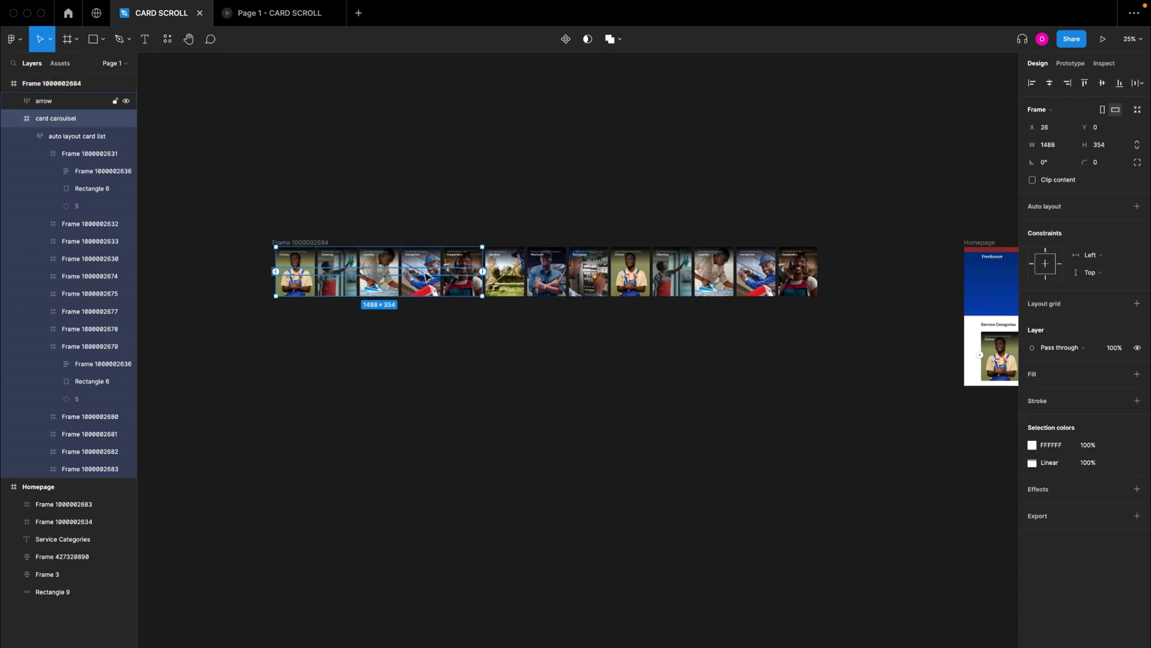
click(13, 118)
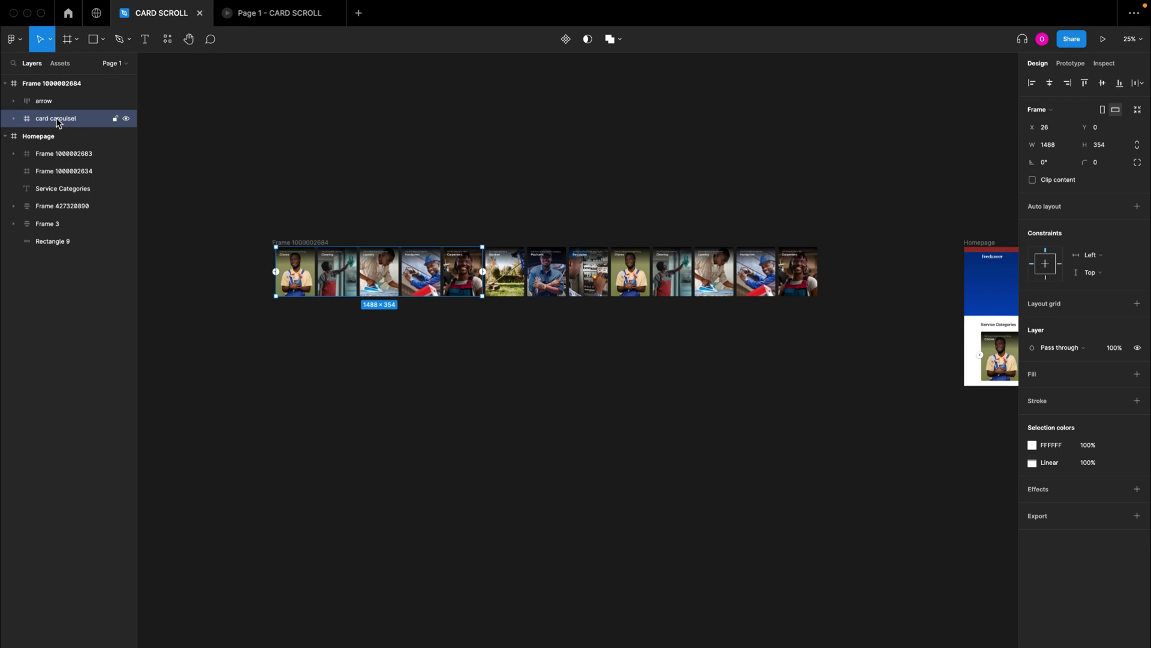
click(1033, 180)
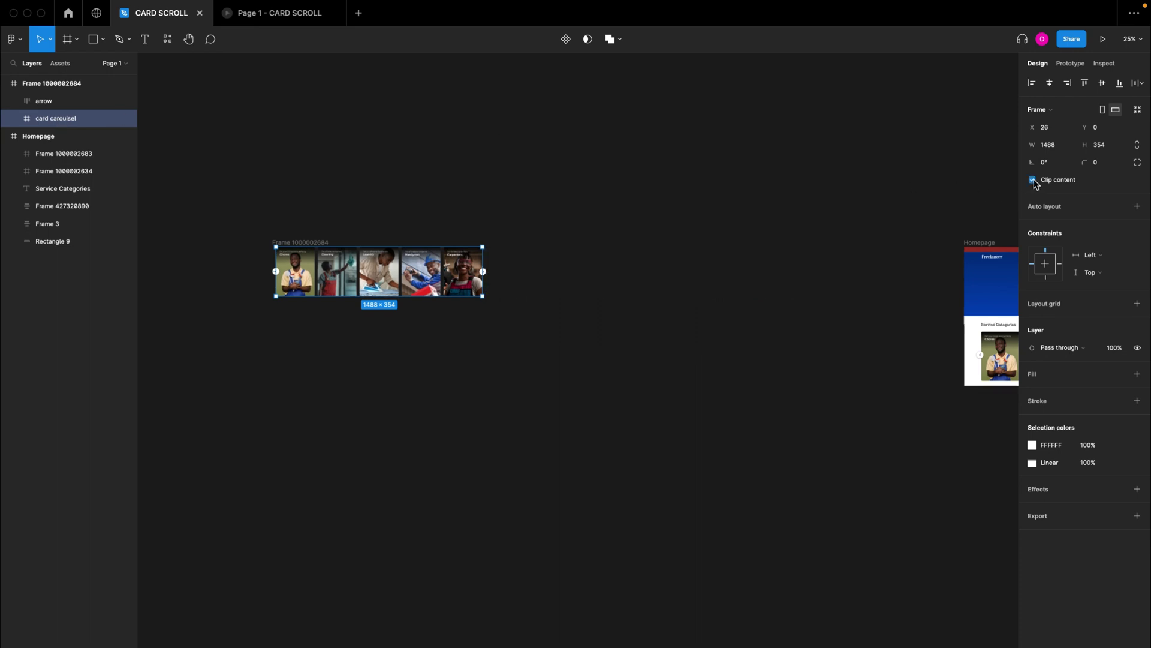
- Move the carousel's outer frame closer to the Homepage frame, to about X -6060, Y -526
scroll(367, 226, right, 5)
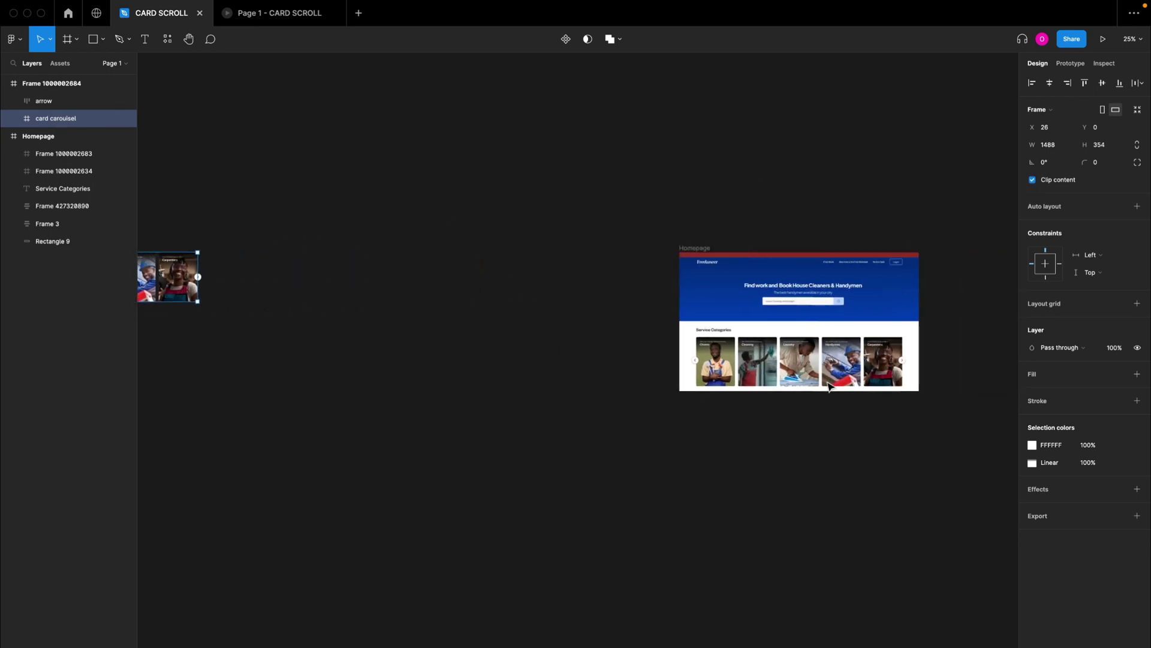
click(830, 387)
scroll(904, 319, up, 5)
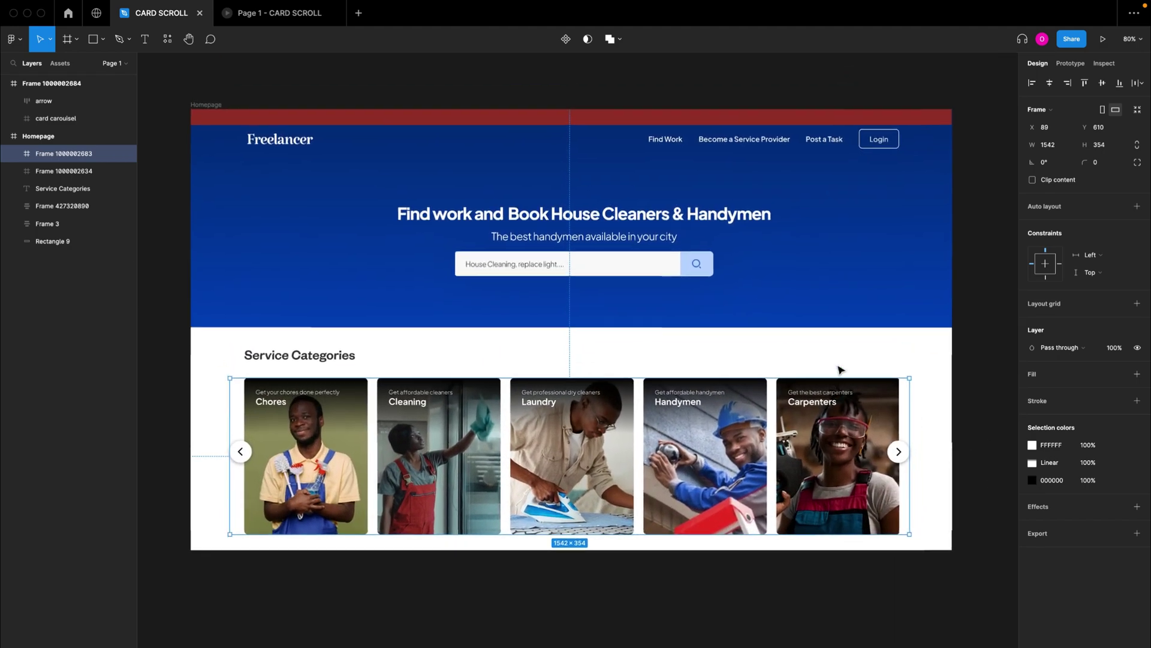
scroll(840, 370, down, 5)
scroll(783, 370, left, 5)
scroll(233, 287, down, 3)
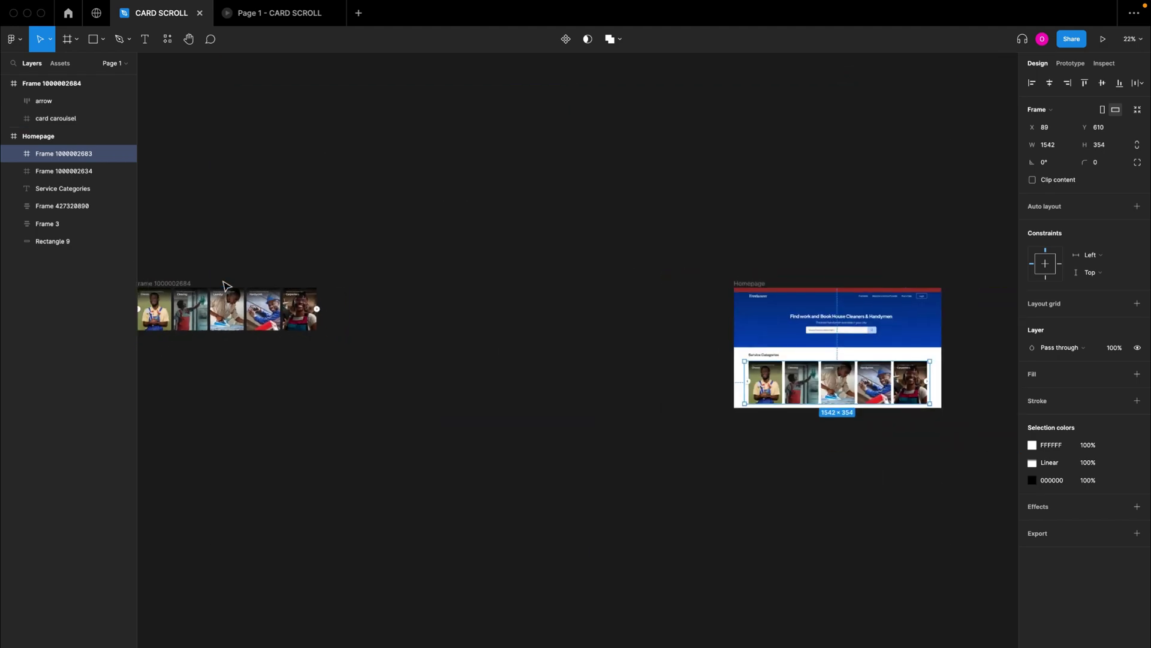
drag(180, 283, 406, 290)
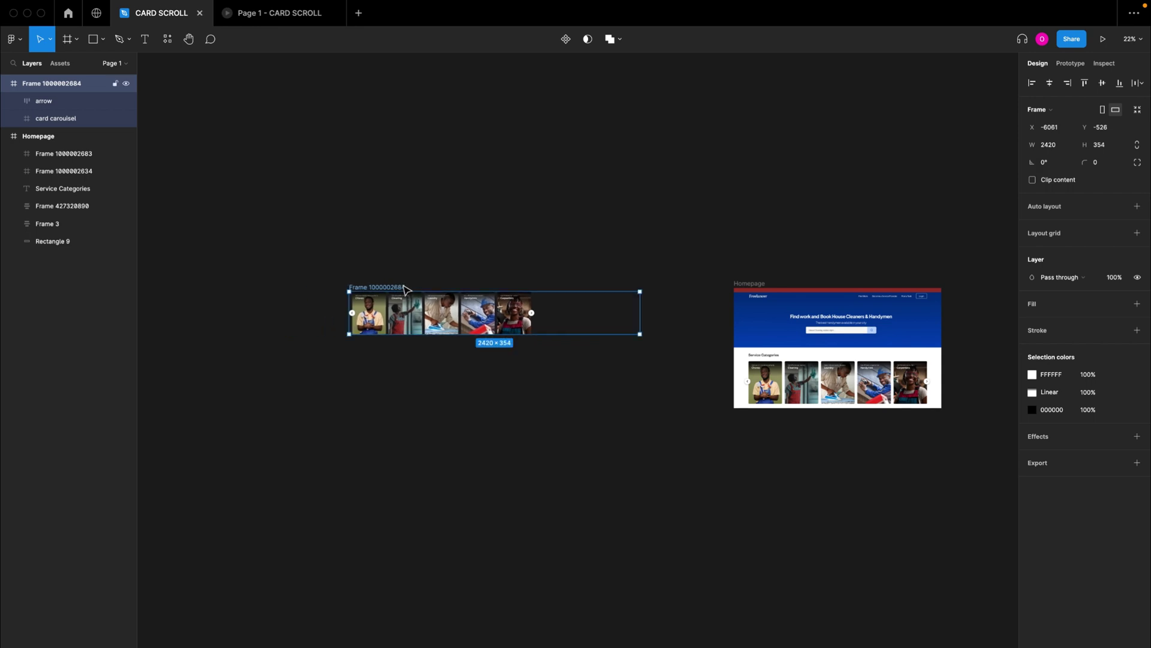
- Duplicate the carousel's outer frame directly below the original at about Y 42 and expand the copy's layers
scroll(405, 291, up, 5)
scroll(406, 290, down, 3)
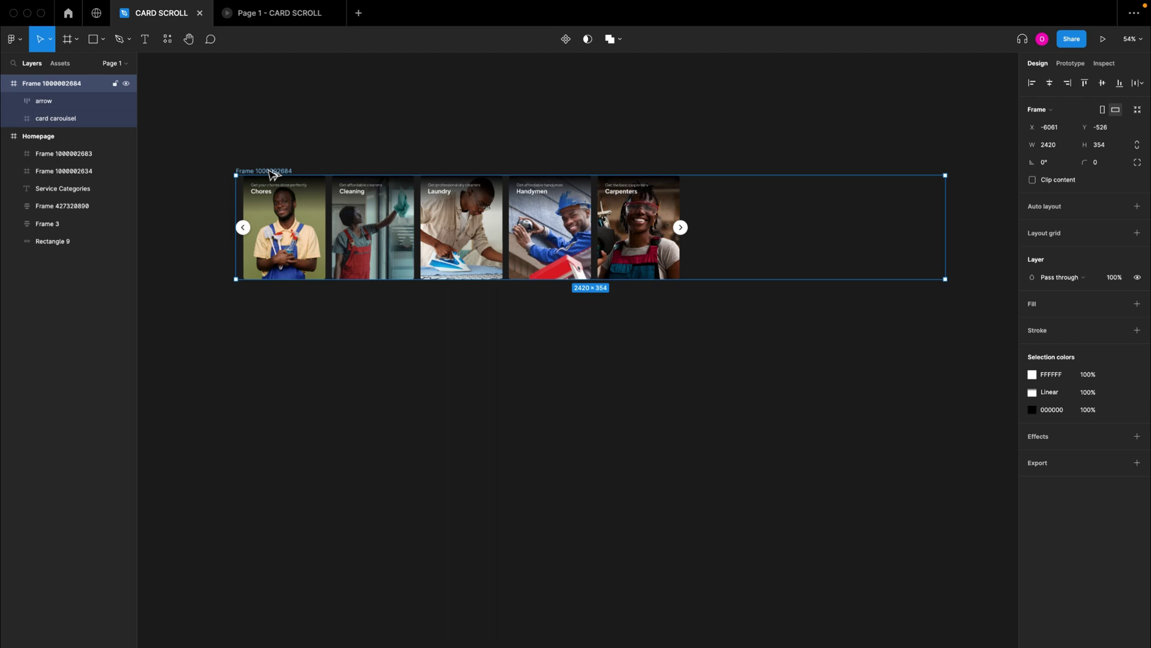
drag(270, 174, 270, 337)
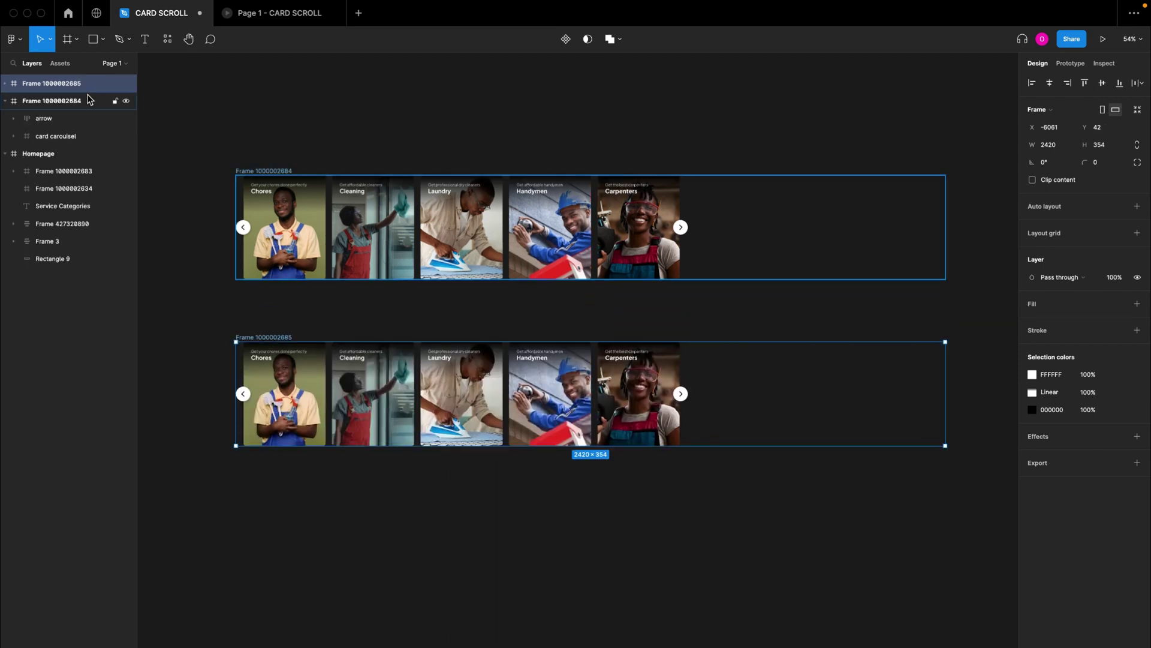
click(5, 83)
click(52, 118)
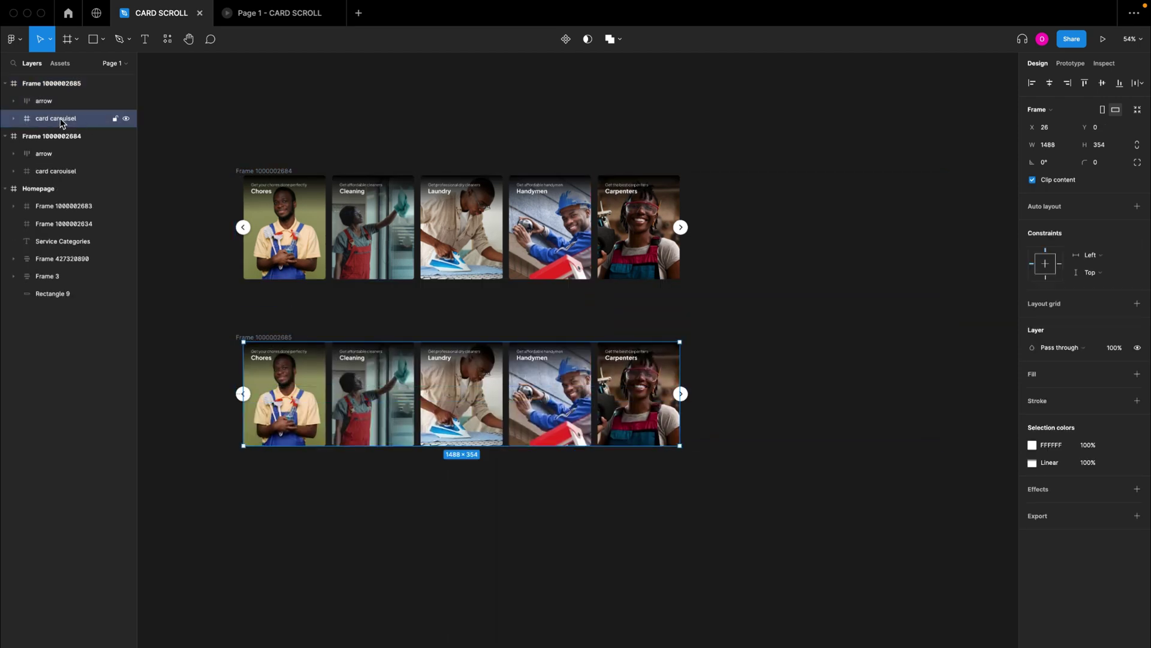
click(1057, 134)
text(-3)
key(ctrl+z)
- Set the X position of the auto layout card list inside the second carousel to -302
click(14, 119)
click(27, 136)
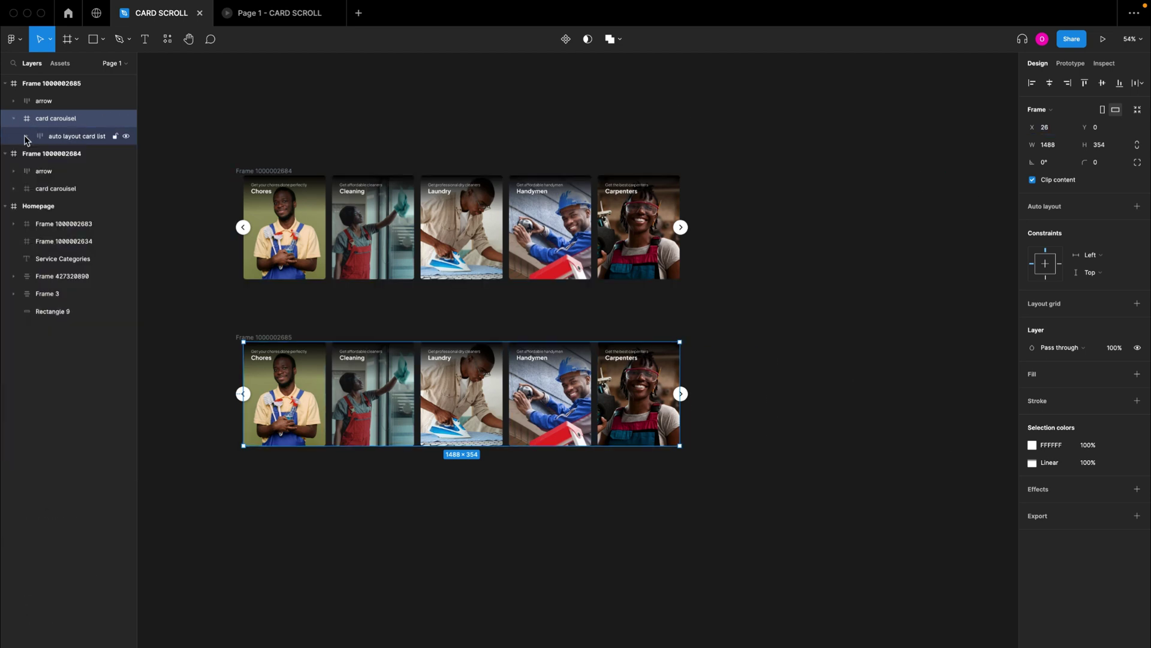
click(63, 136)
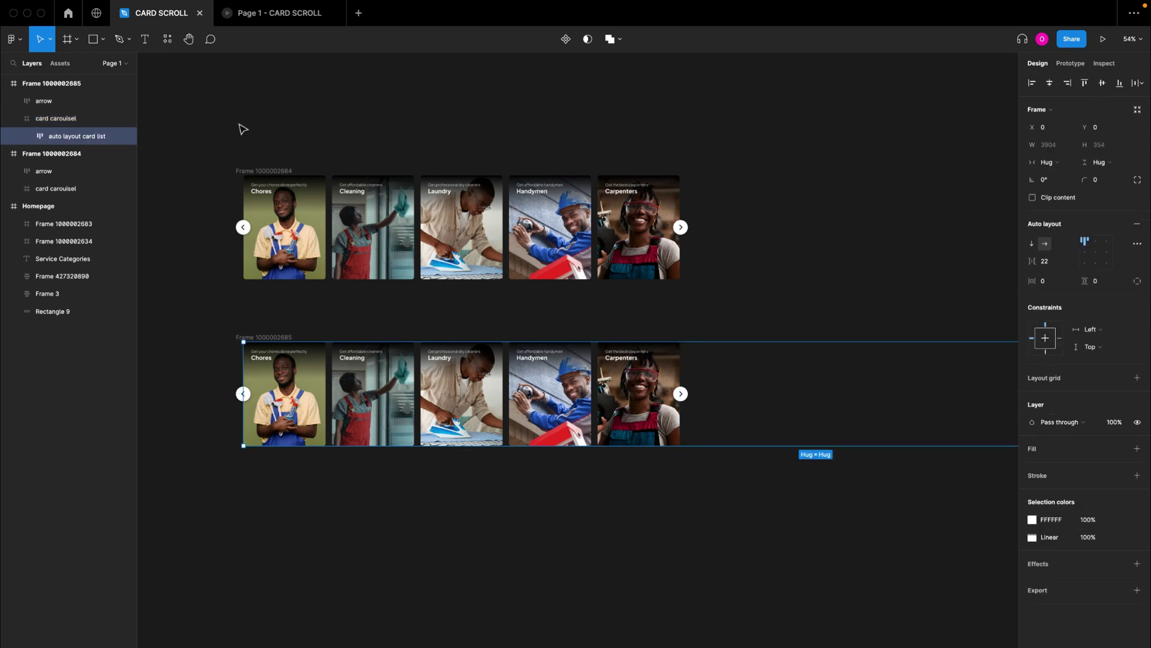
click(53, 120)
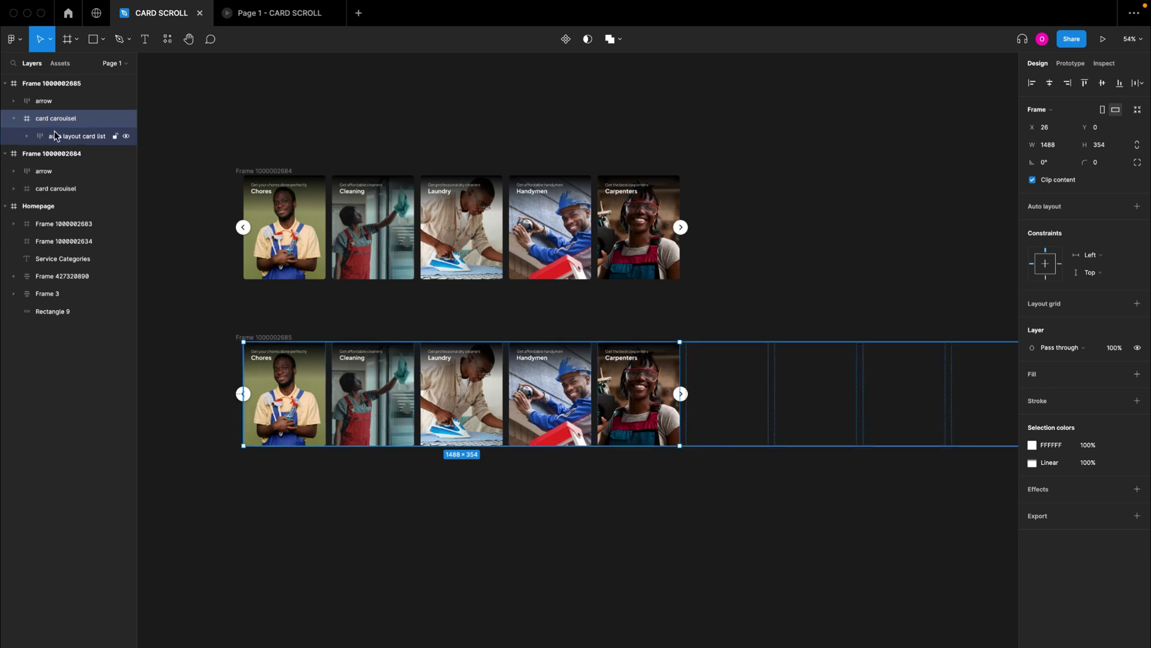
click(67, 138)
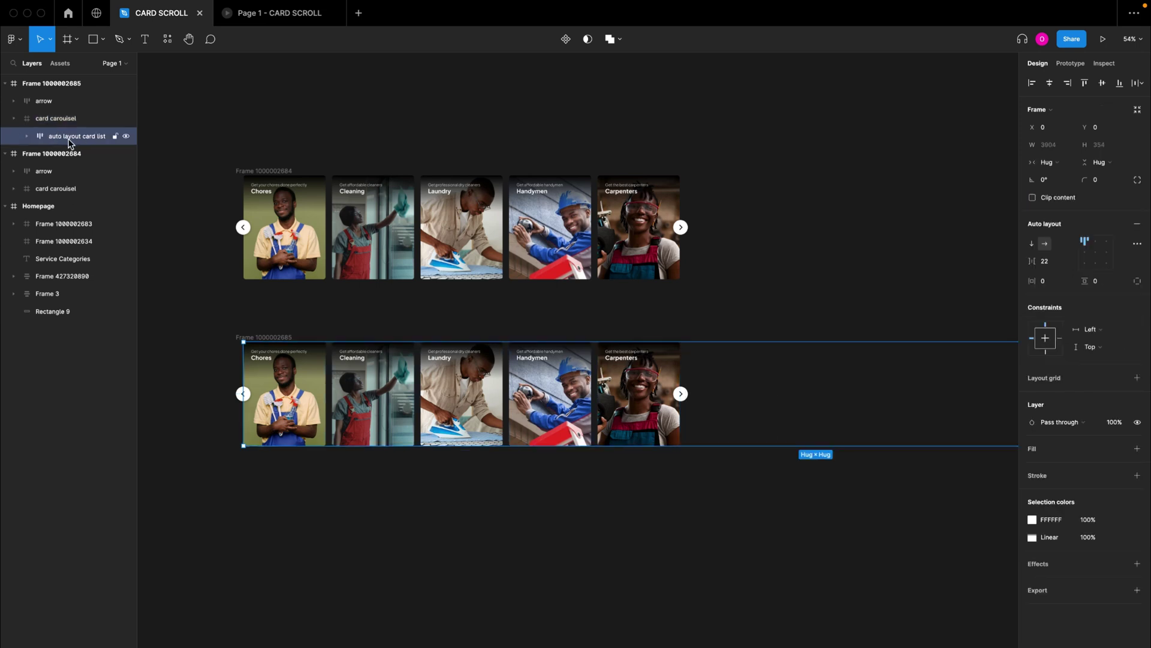
click(1053, 131)
text(-302)
key(Return)
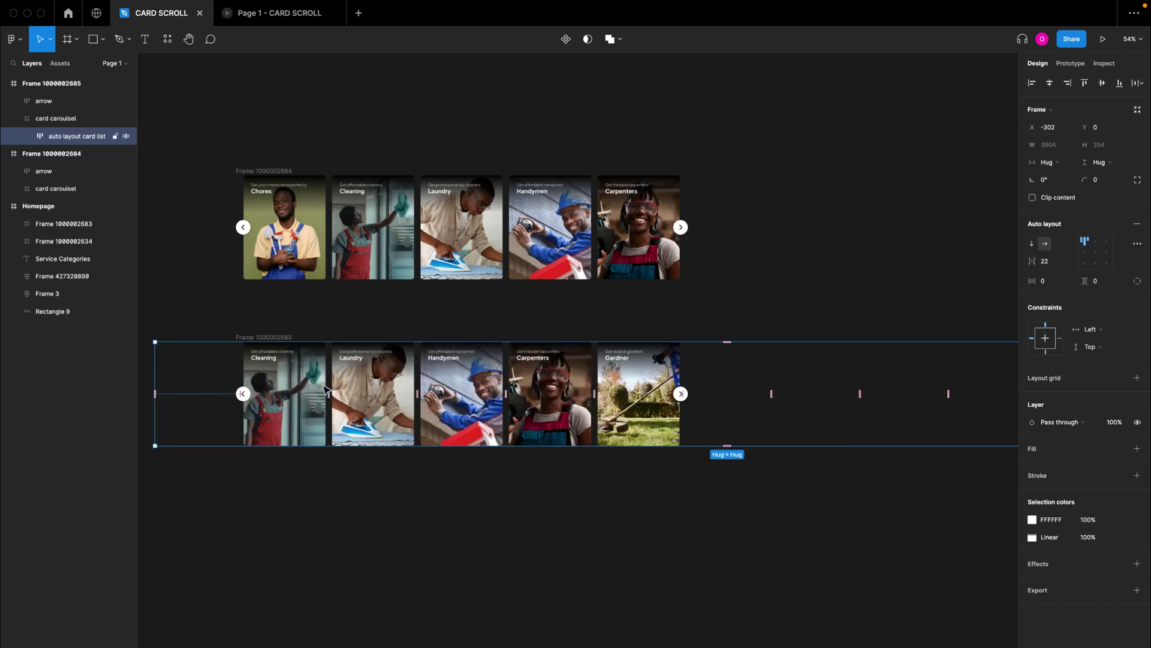
- Duplicate the second carousel's outer frame directly below it, at about Y 530
scroll(460, 481, down, 3)
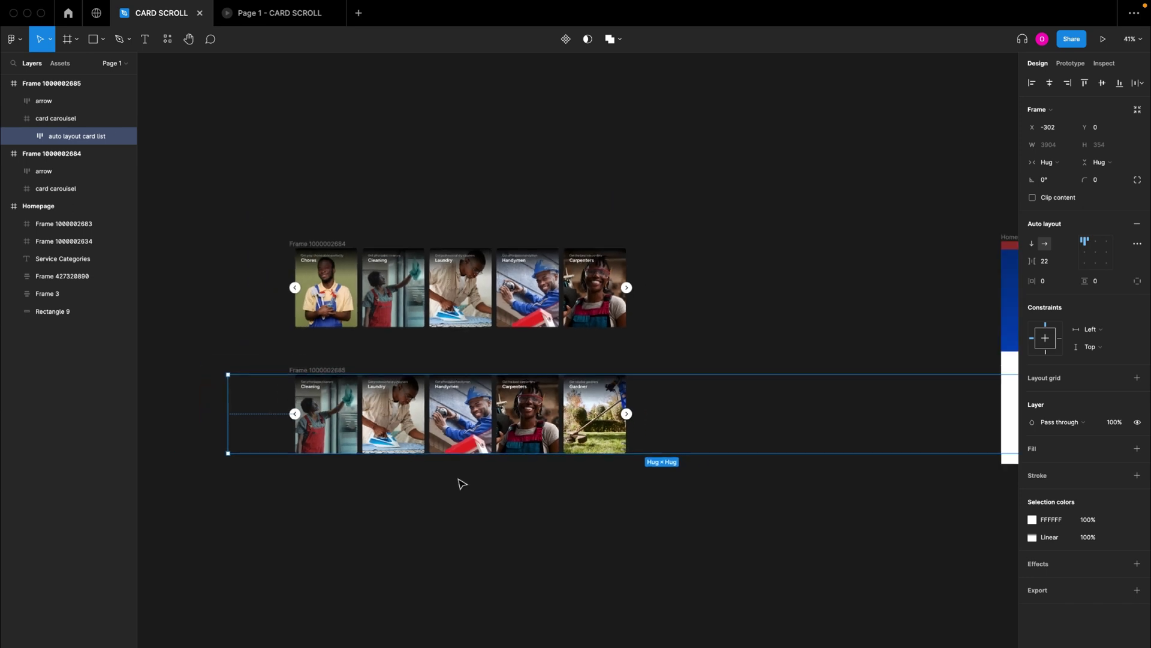
scroll(461, 483, down, 3)
click(357, 288)
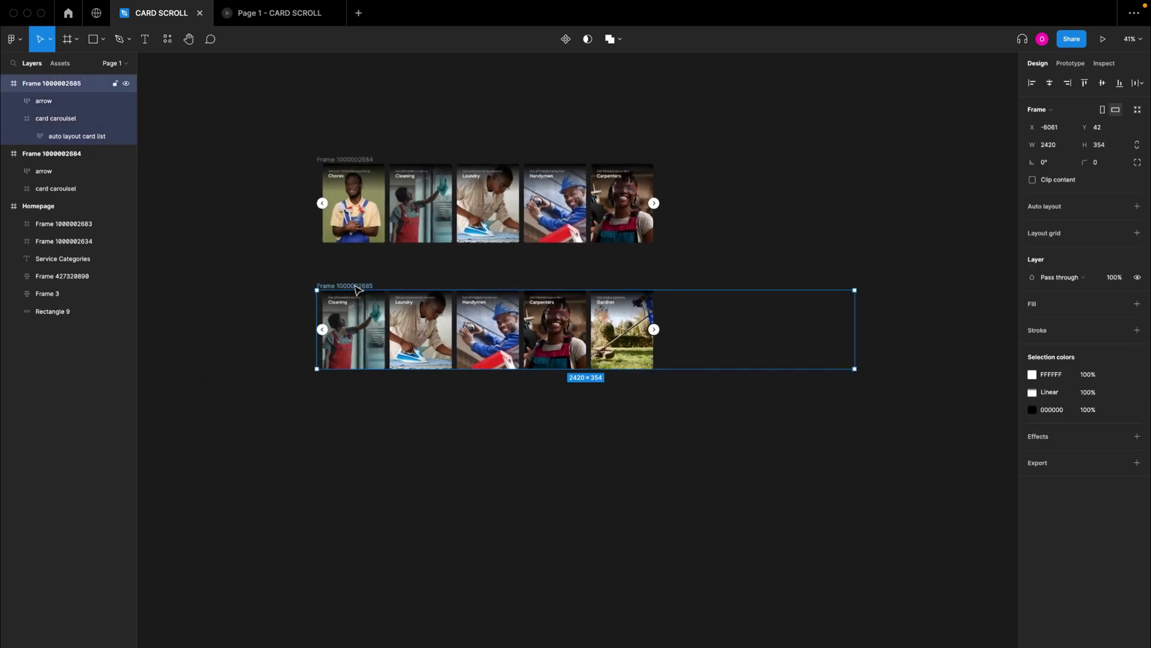
drag(357, 290, 355, 398)
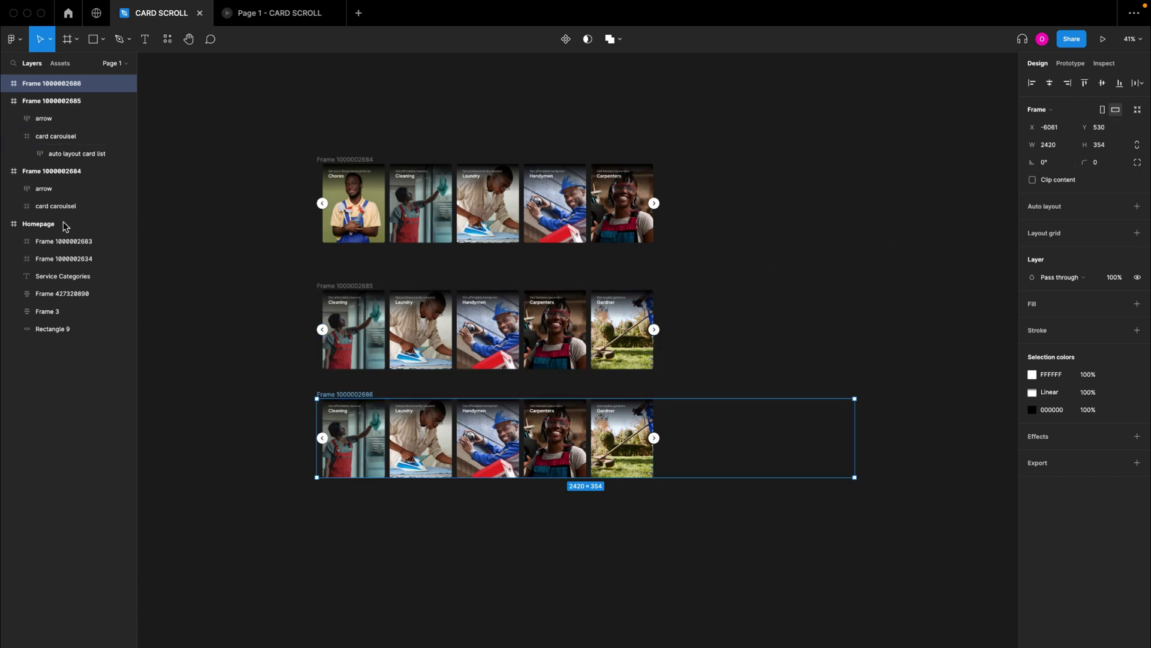
- Set the X position of the auto layout card list inside the third carousel to -604
click(5, 100)
click(5, 83)
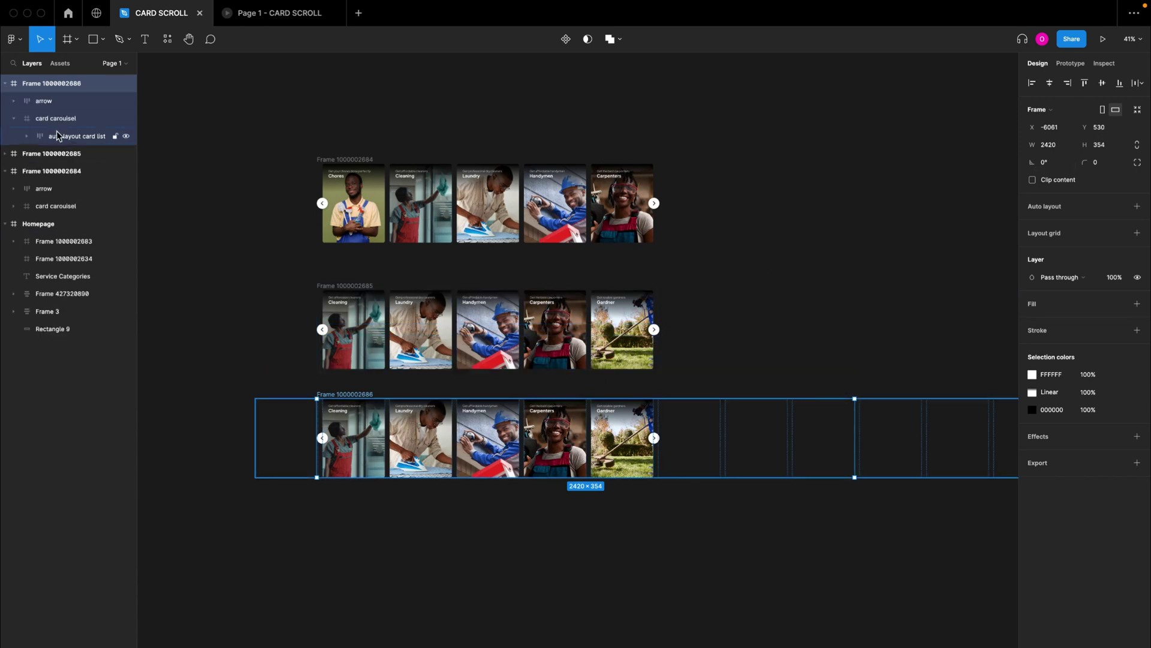
click(57, 136)
click(1059, 130)
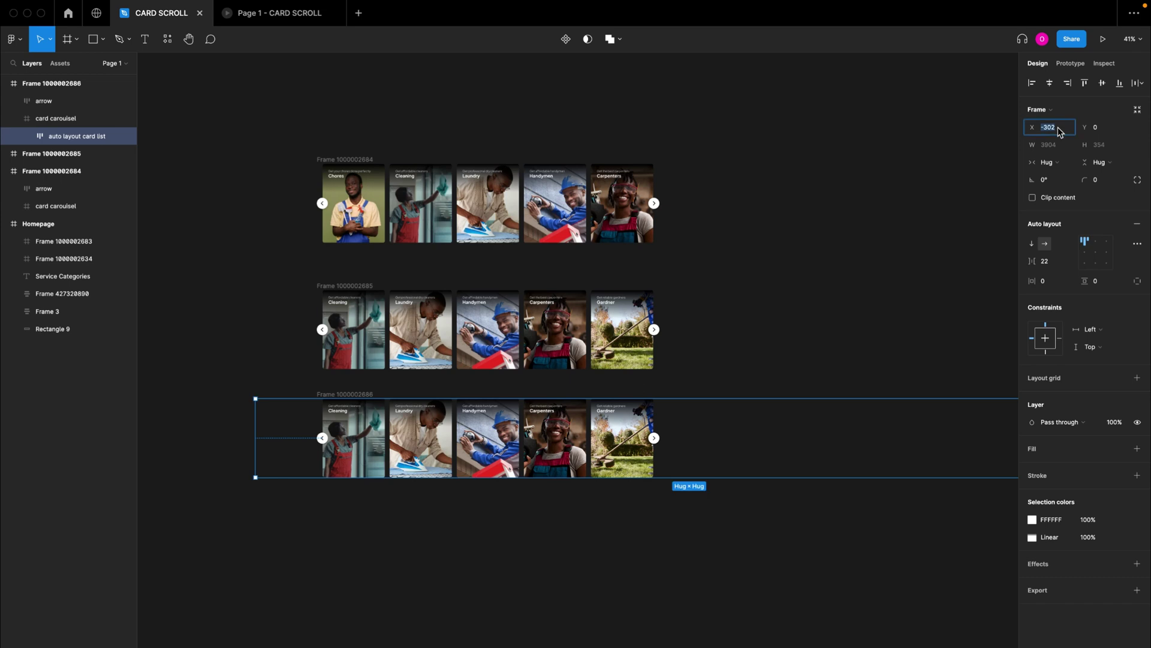
text(-)
key(Return)
- Duplicate the third carousel's outer frame below it at about X -6044, Y 971, and set the copy's auto layout card list to X -908
scroll(472, 430, down, 2)
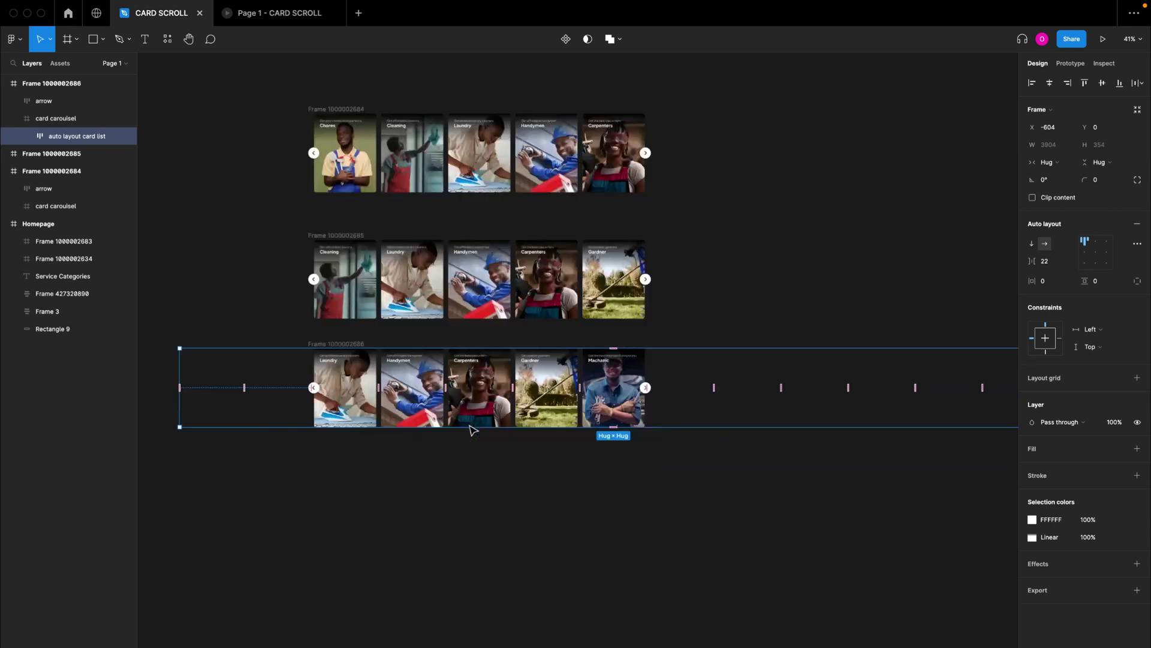
scroll(472, 429, down, 1)
click(334, 318)
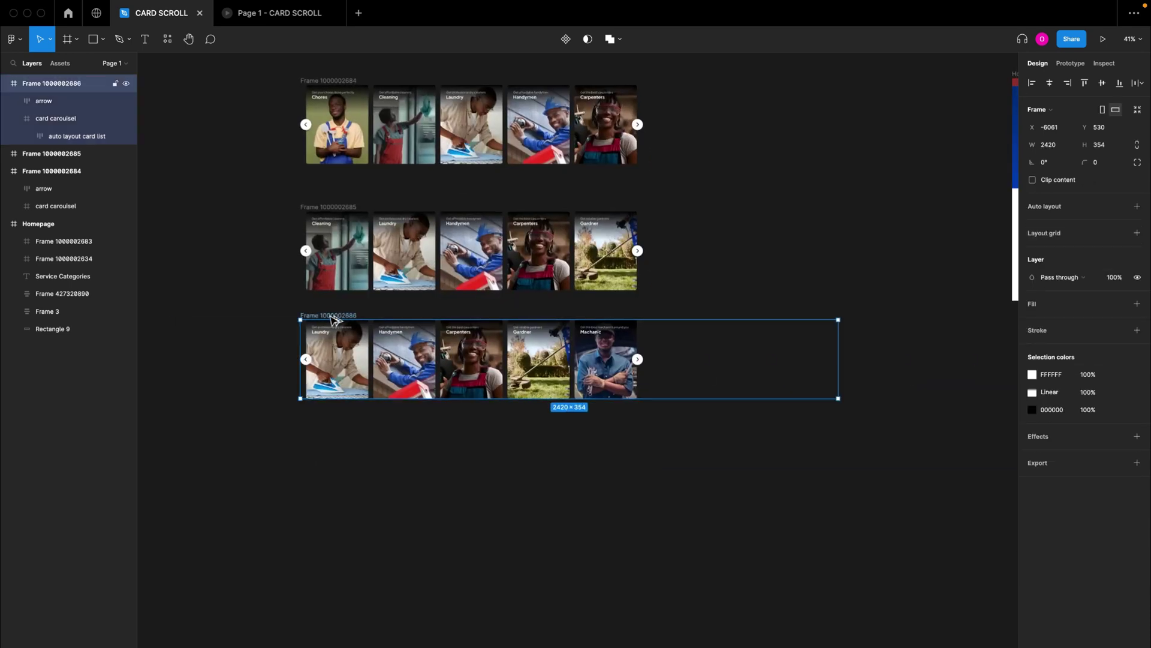
drag(334, 318, 338, 415)
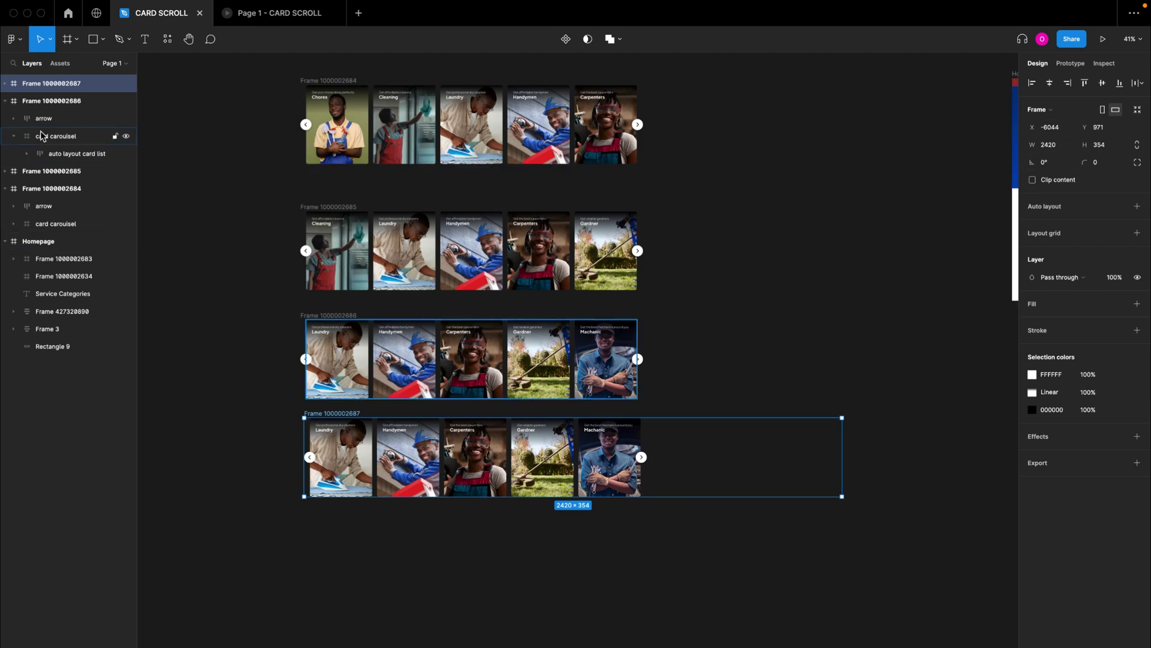
click(5, 84)
click(77, 136)
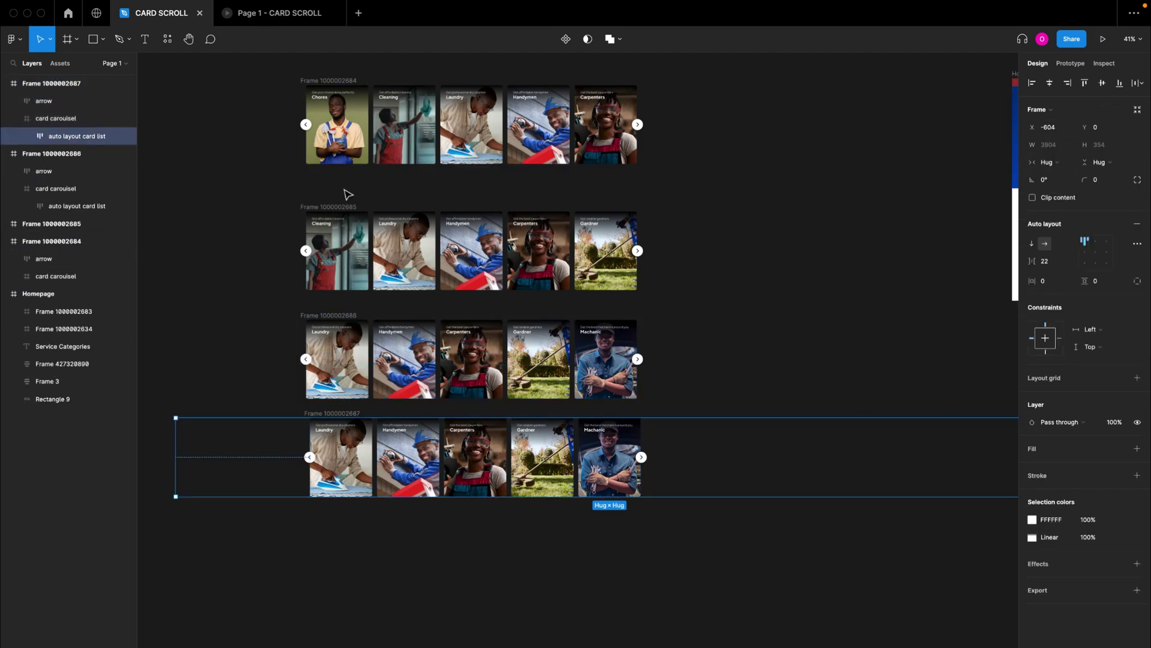
click(1059, 129)
text(-908)
key(Return)
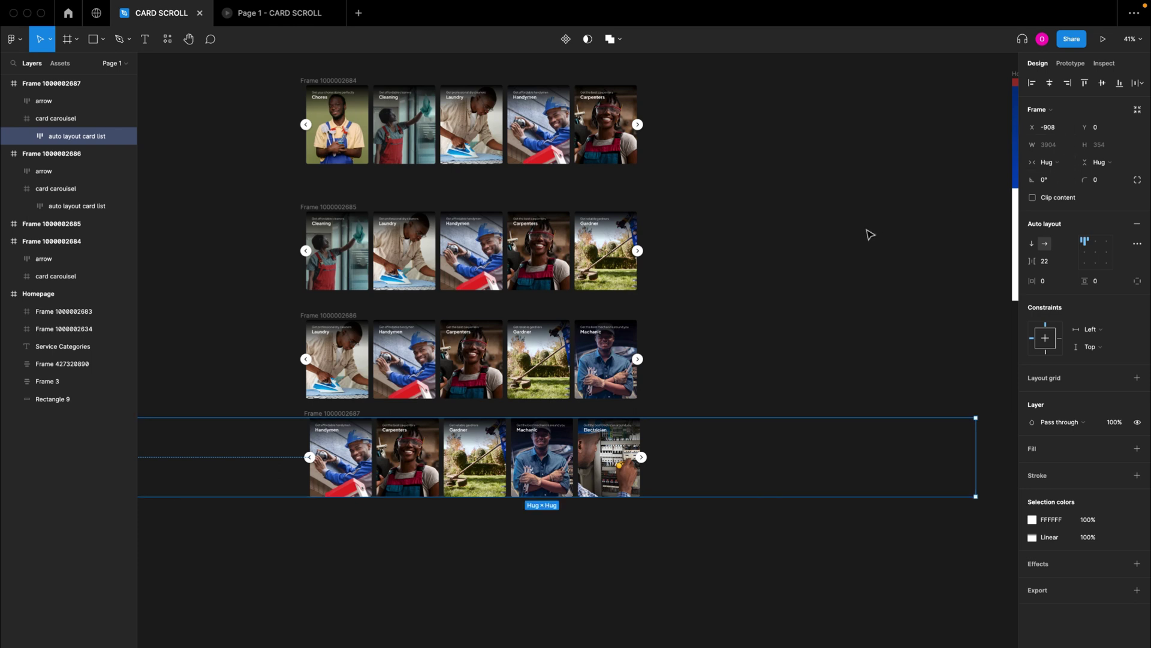
- Duplicate the fourth carousel's outer frame below it at about Y 1582 and select the copy's auto layout card list
click(343, 418)
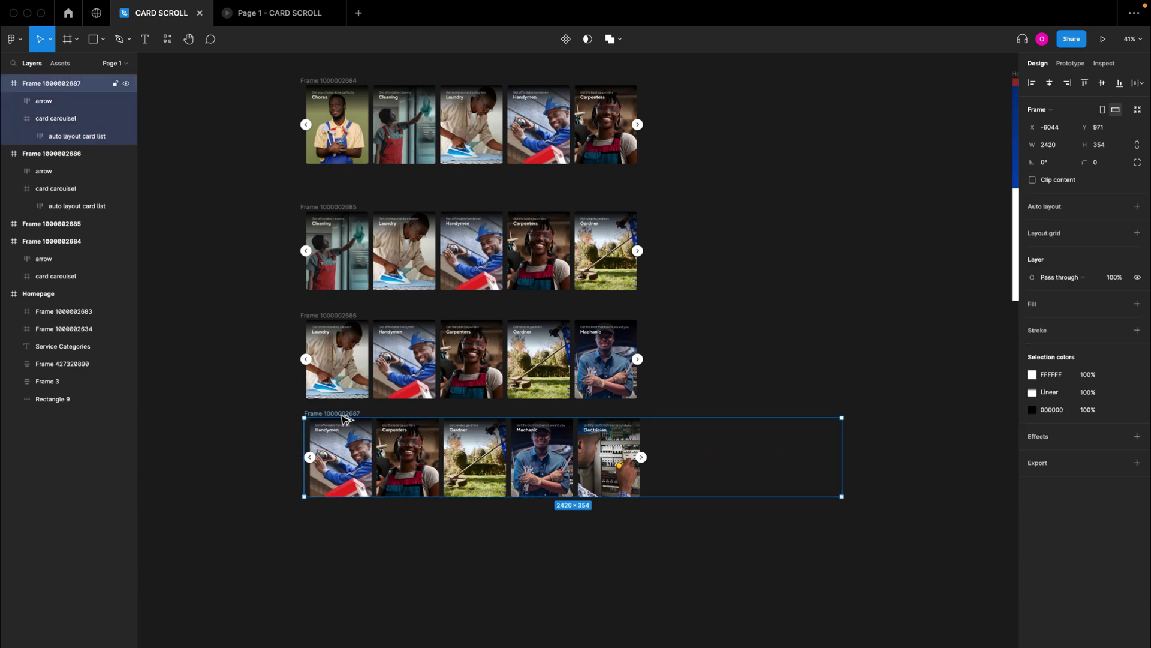
drag(343, 418, 345, 553)
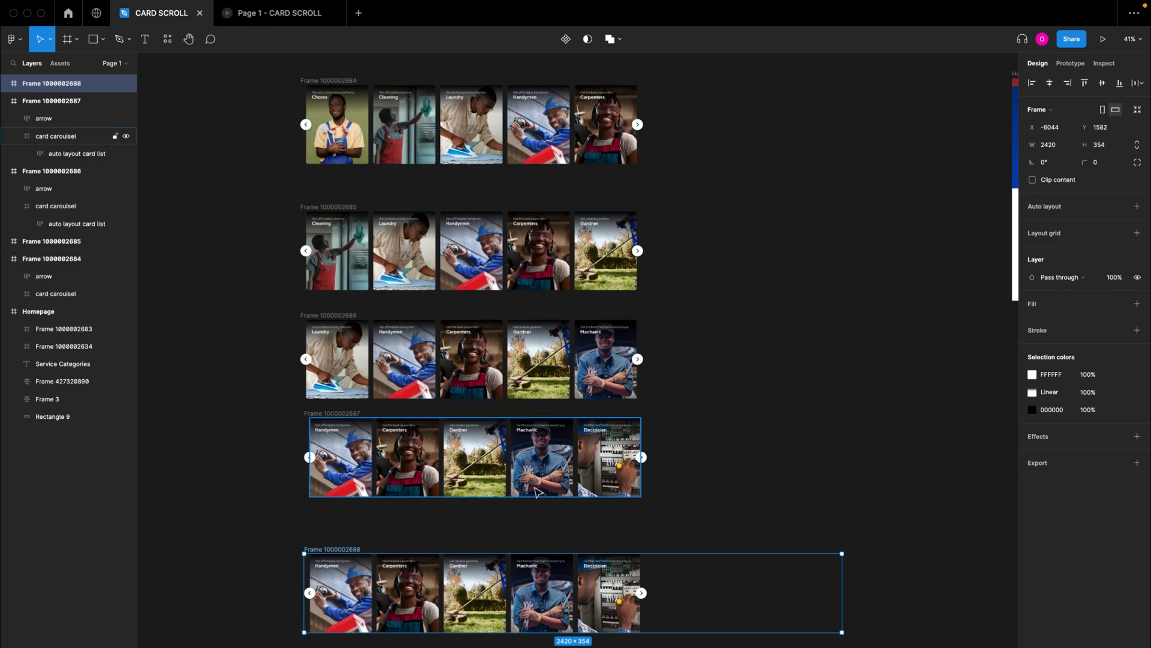
click(5, 83)
click(66, 137)
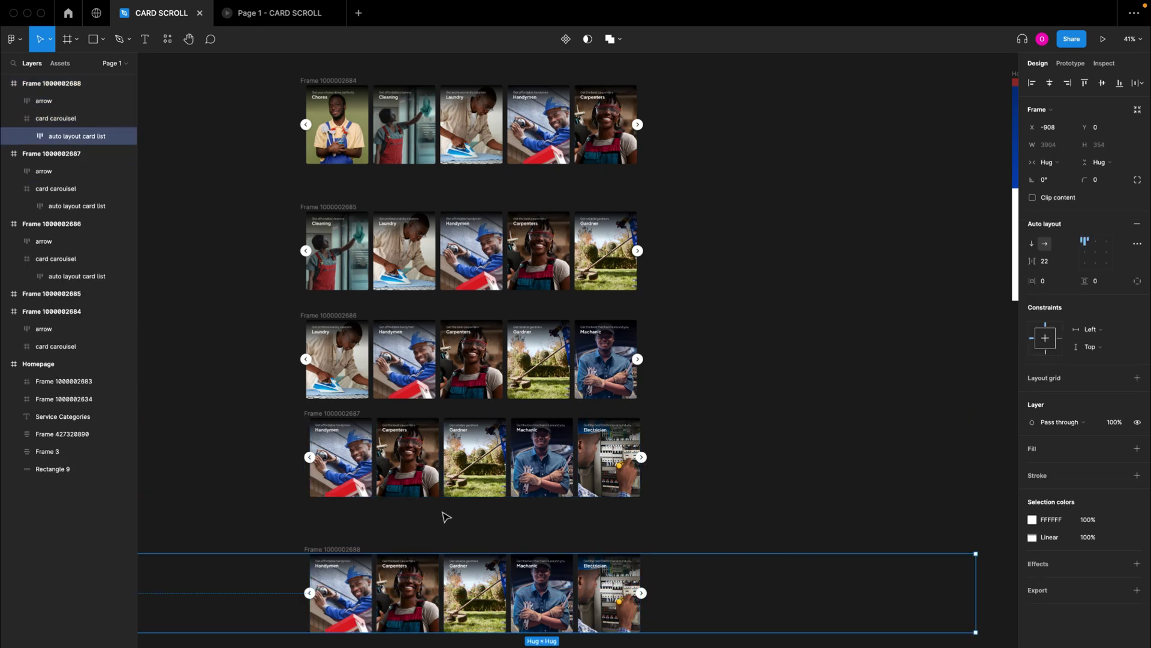
scroll(756, 398, down, 4)
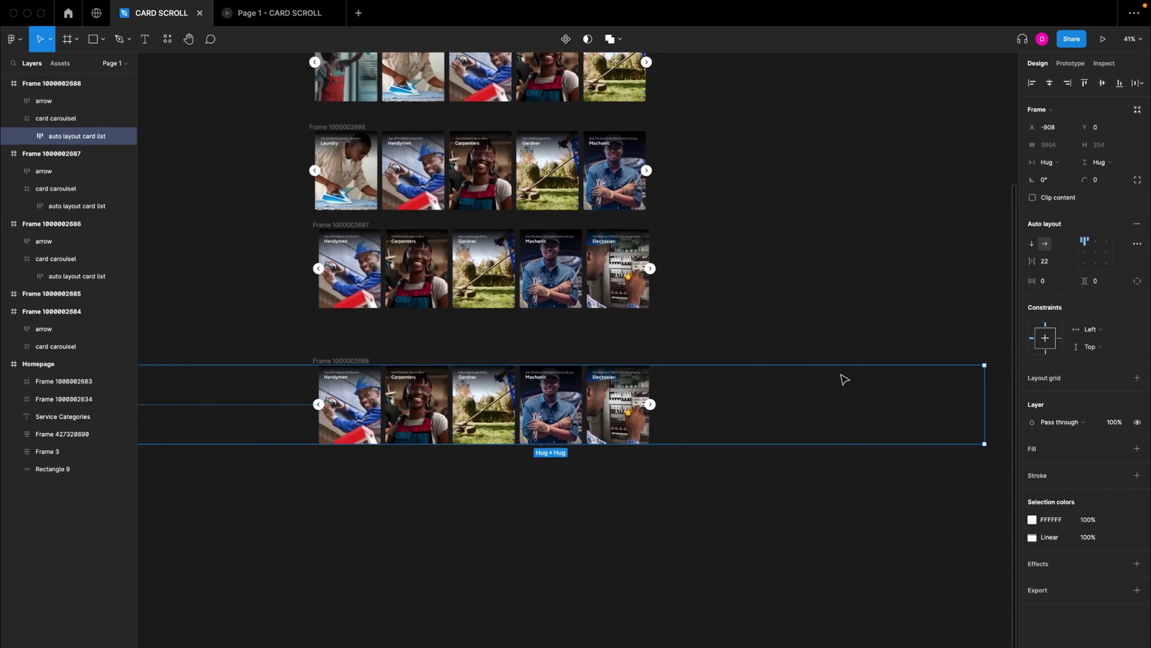
click(1054, 131)
text(-12010)
key(Return)
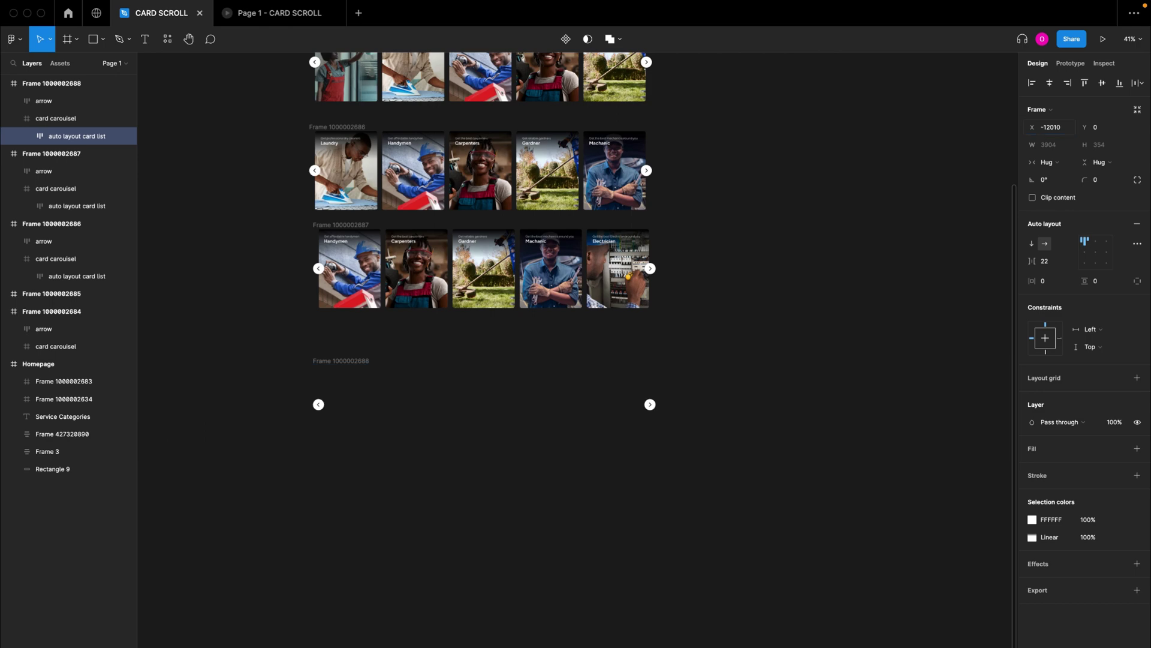
key(ctrl+z)
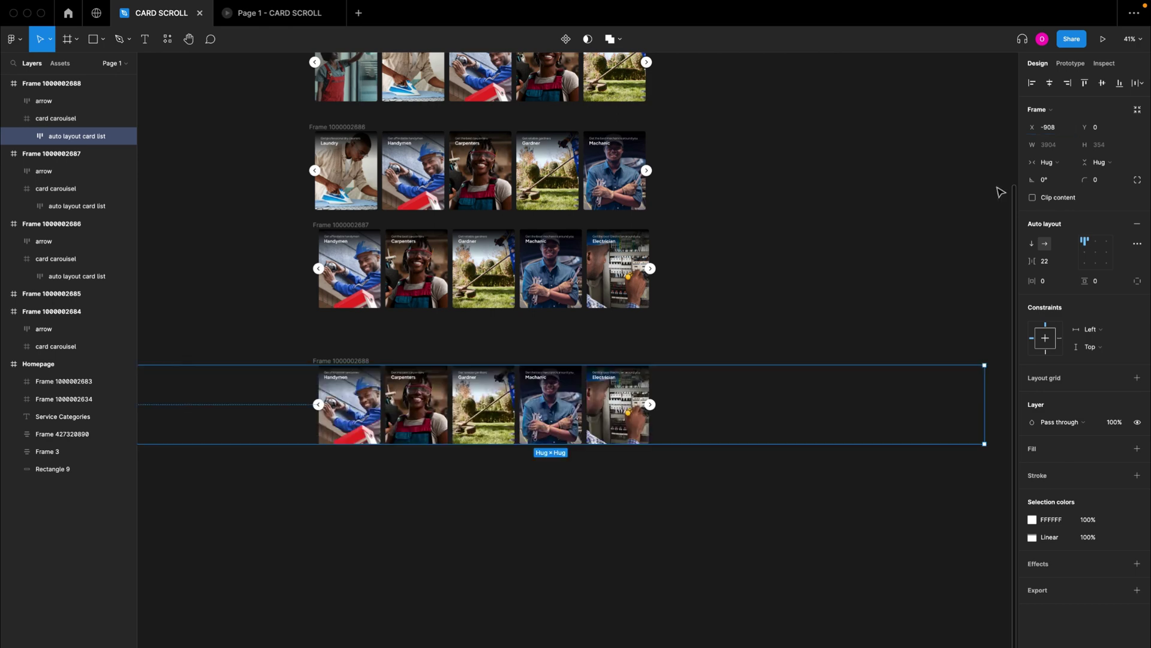
- Set the X position of the auto layout card list inside the fifth carousel to -1210
click(1065, 132)
text(-)
key(Return)
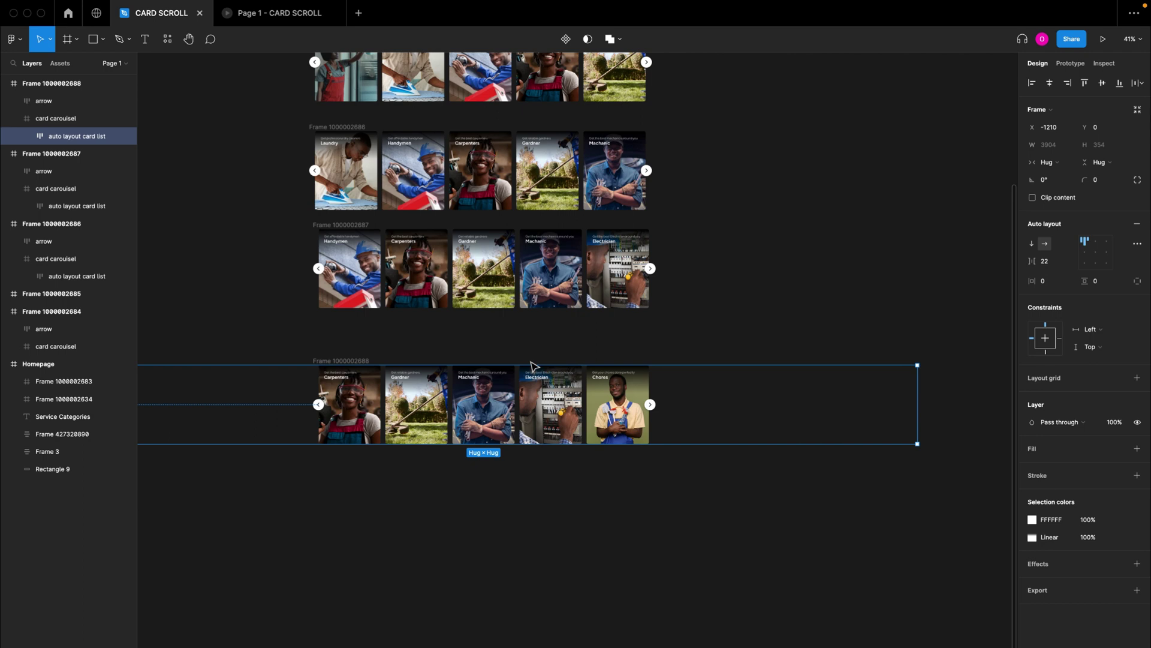
- Move the fifth carousel up slightly, duplicate it below at about Y 1977, and set the copy's auto layout card list to X -1512
click(359, 363)
drag(359, 363, 364, 453)
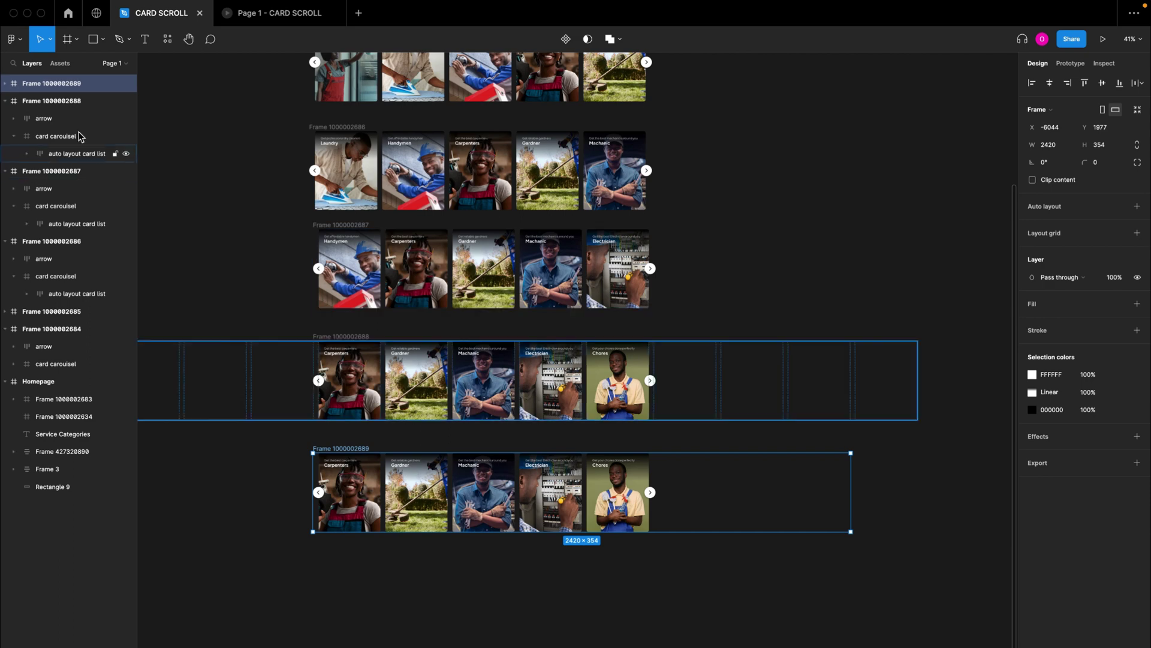
click(5, 84)
click(77, 137)
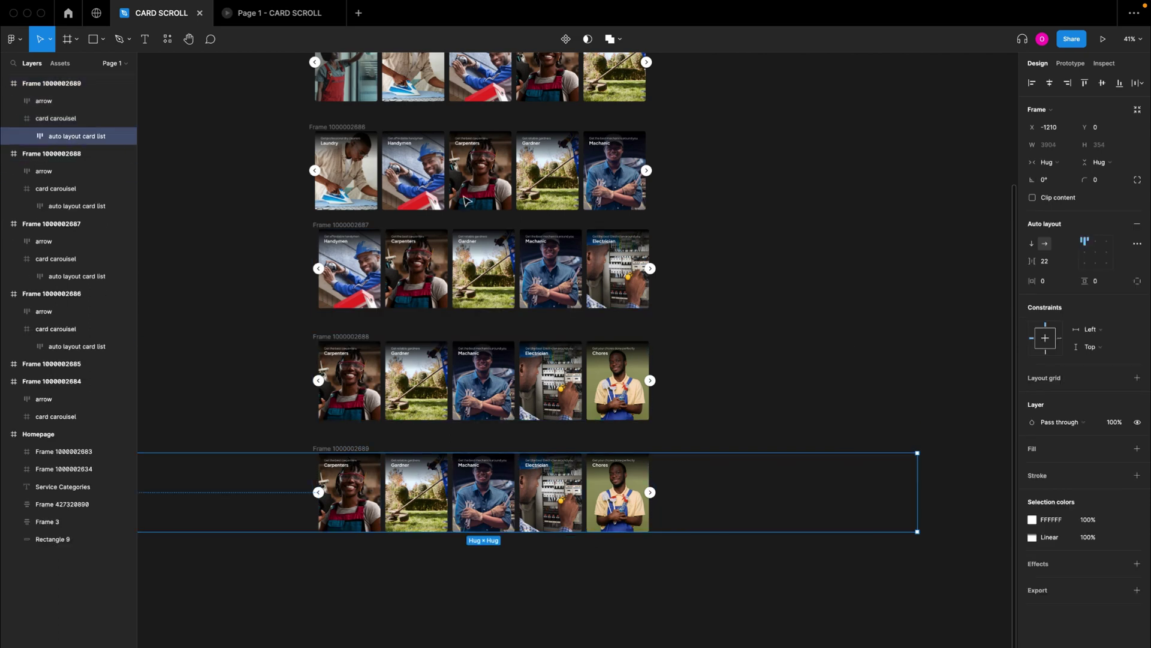
click(1057, 128)
text(-1512)
key(Return)
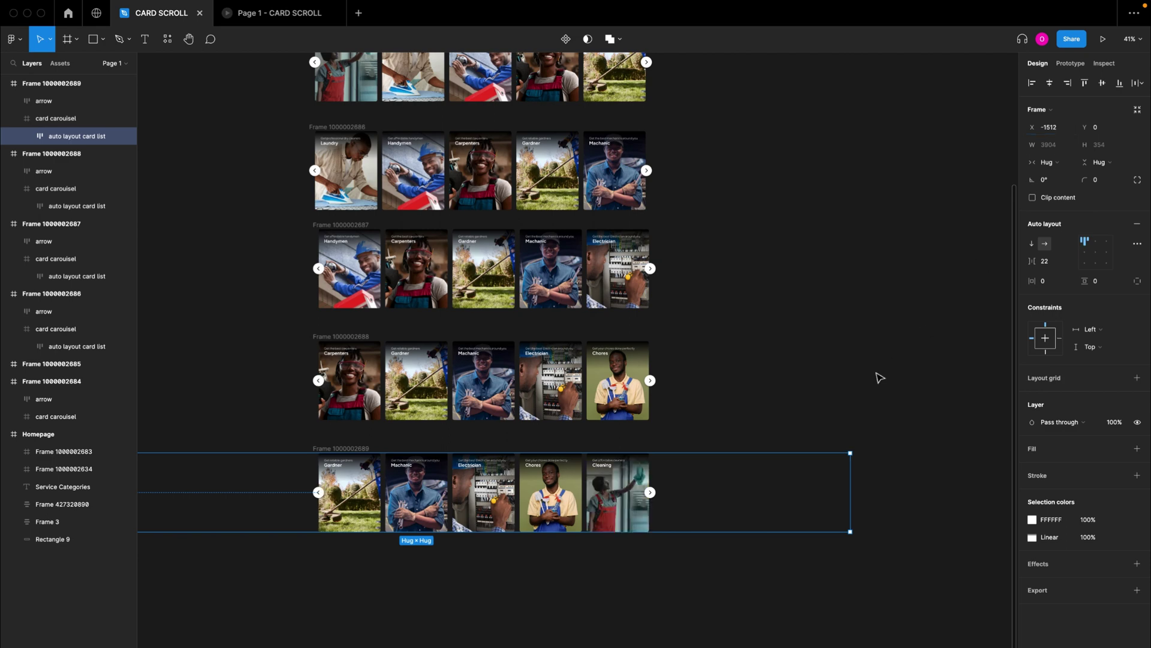
- Duplicate the sixth carousel's outer frame below it at about Y 2531 and set the copy's auto layout card list to X -1814
click(358, 450)
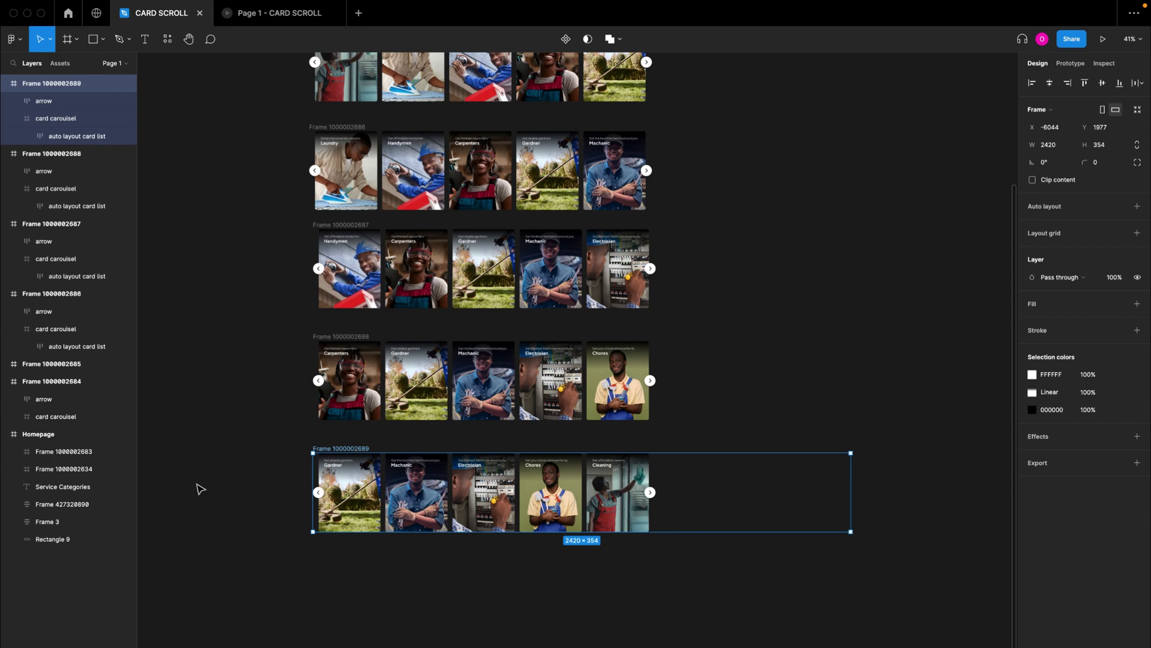
drag(347, 451, 347, 574)
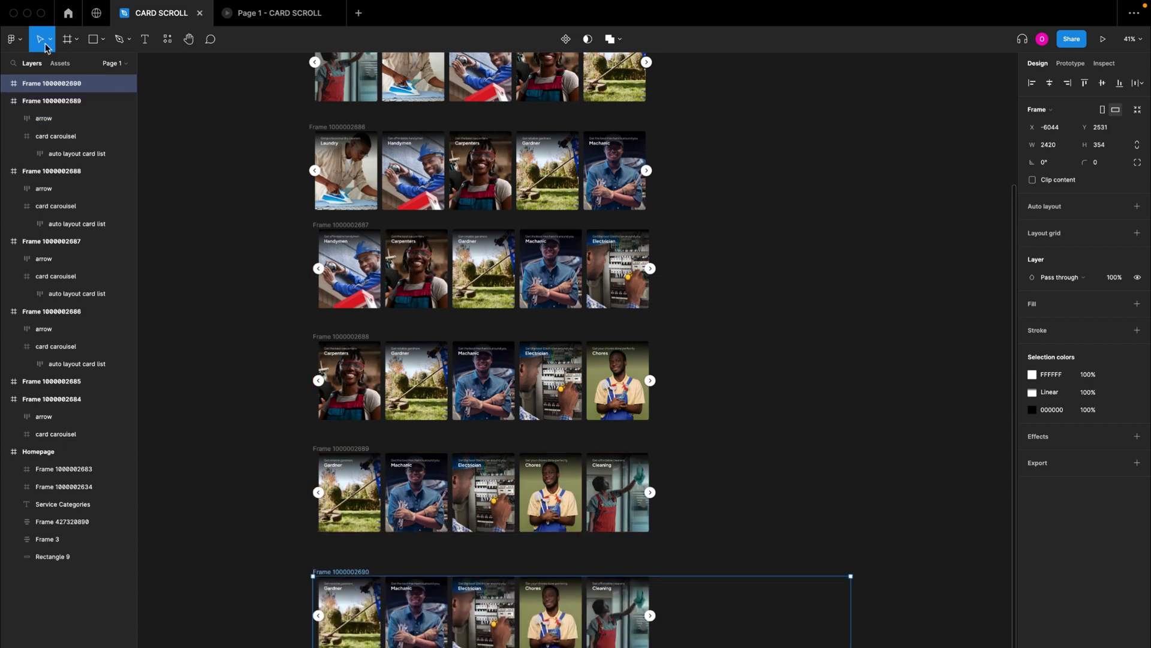
click(5, 84)
click(64, 137)
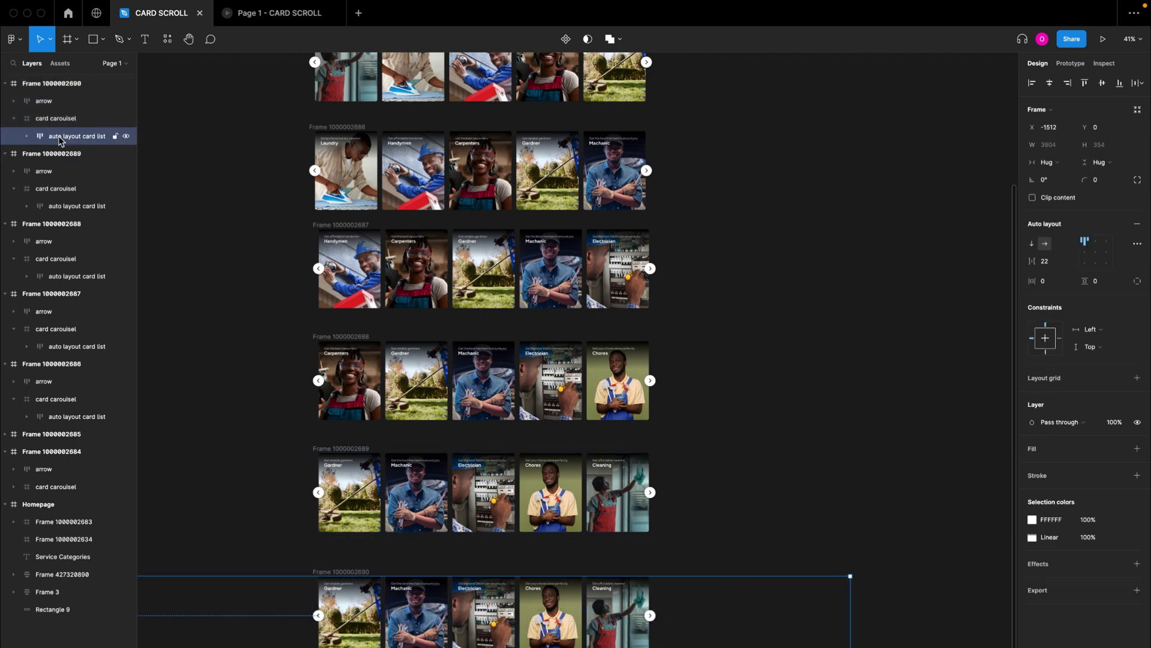
click(1059, 128)
text(-1814)
key(Return)
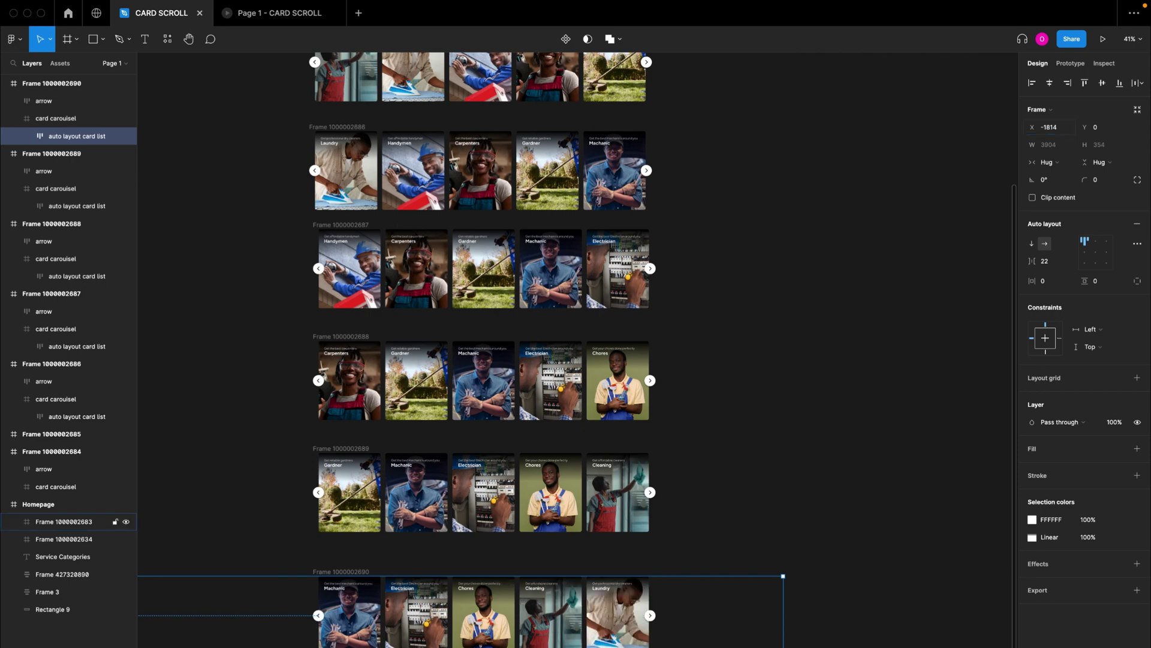
- Duplicate the seventh carousel's outer frame below it at about Y 3058 and set the copy's auto layout card list to X -2116
scroll(674, 408, down, 5)
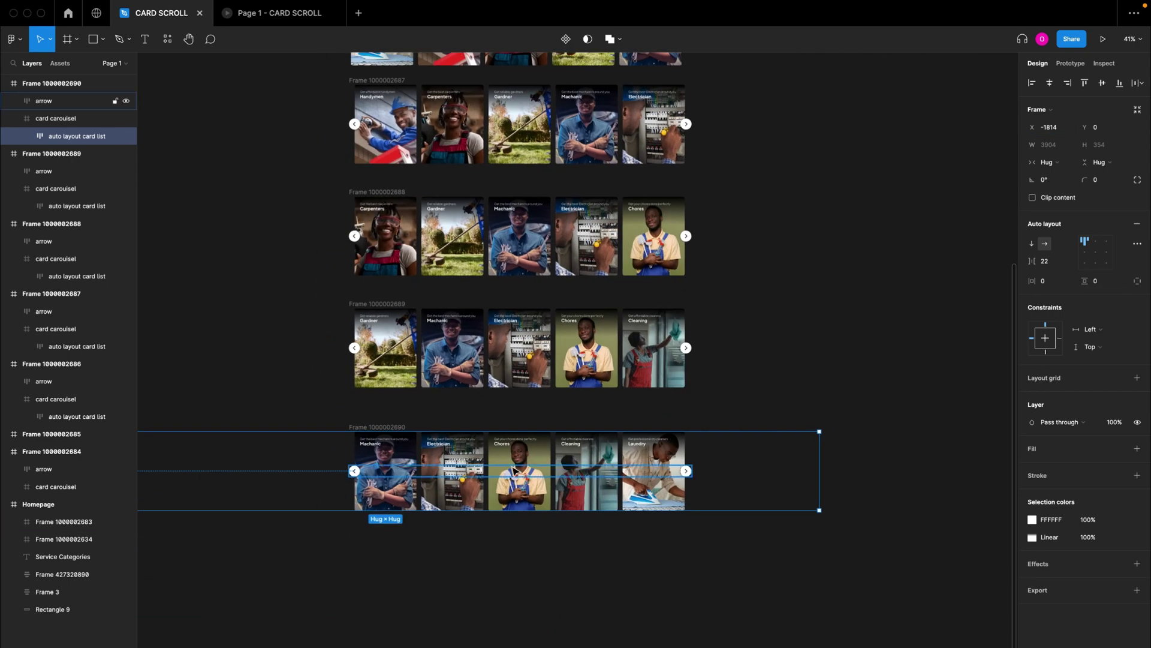
scroll(525, 480, up, 12)
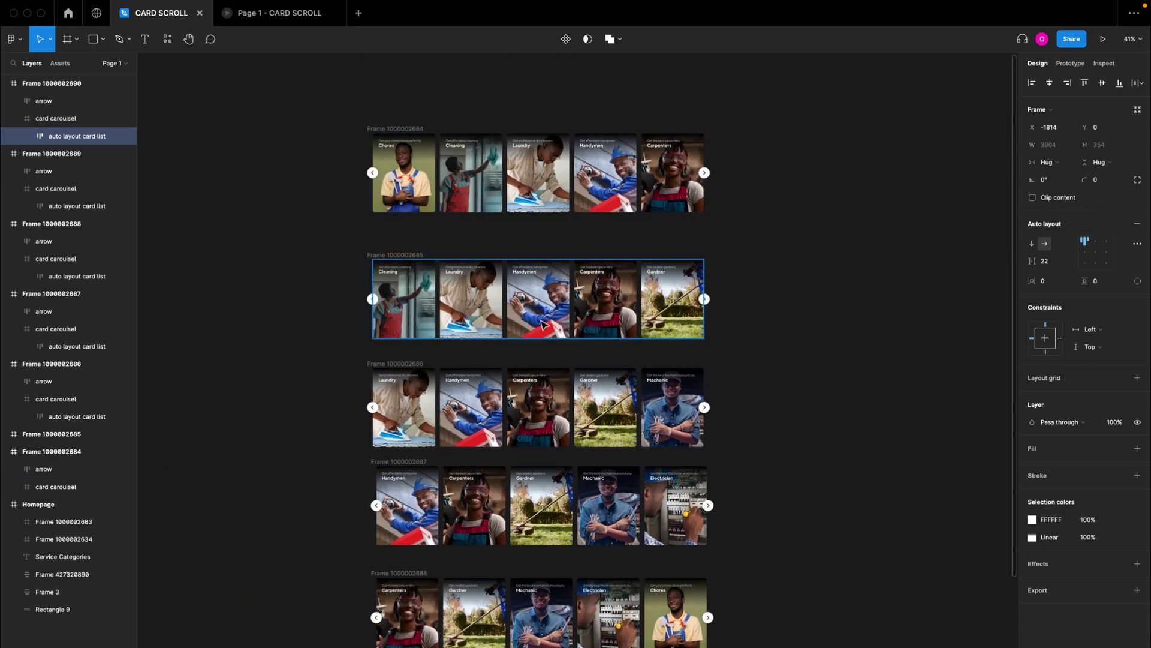
scroll(543, 325, down, 13)
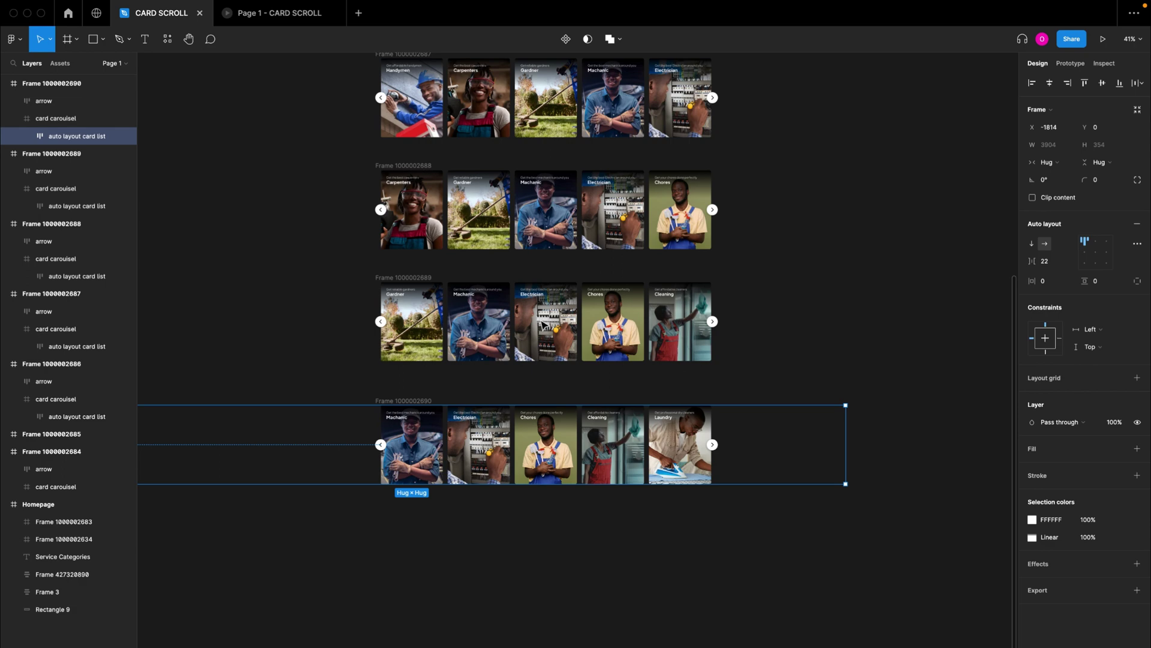
scroll(507, 371, down, 4)
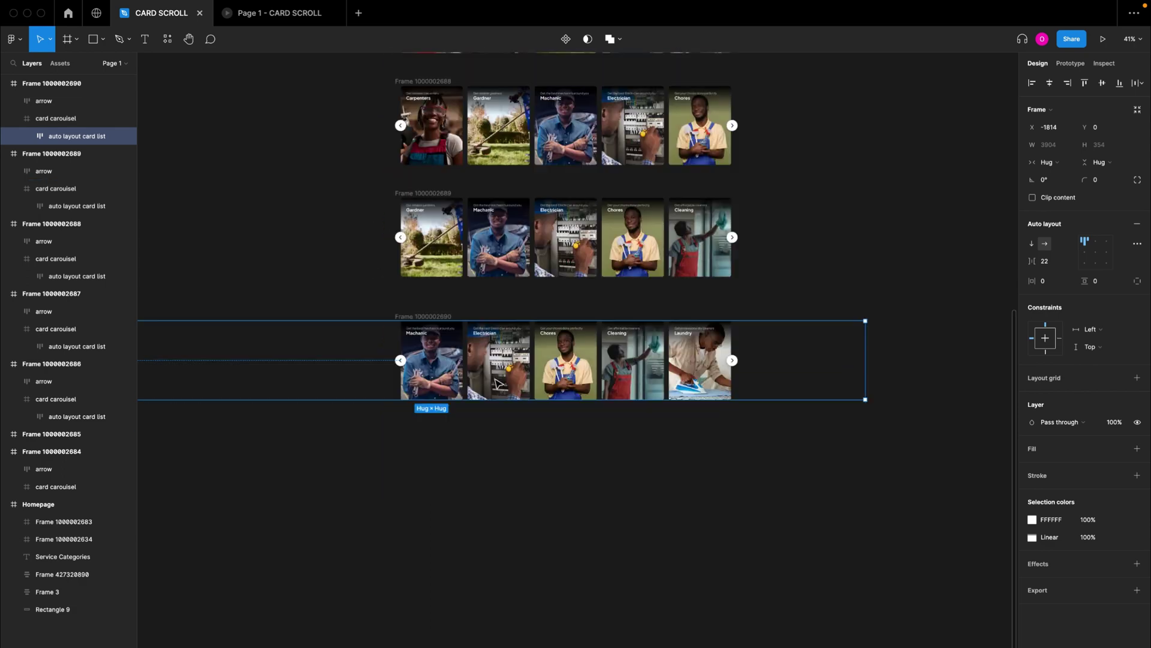
click(424, 275)
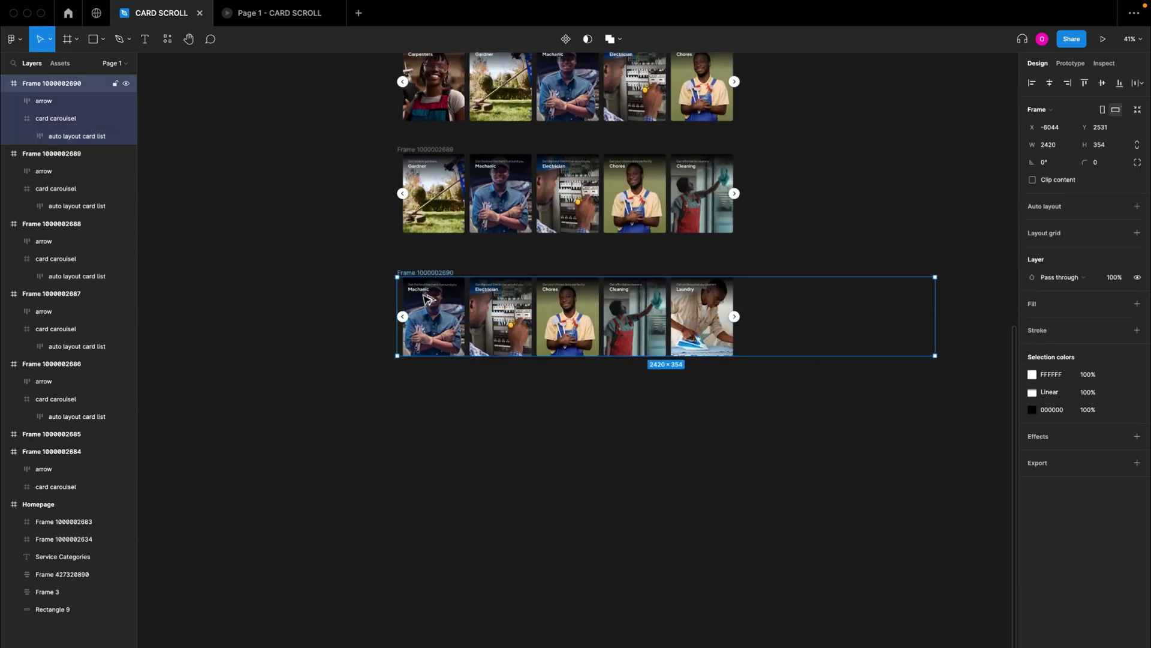
drag(425, 276, 425, 393)
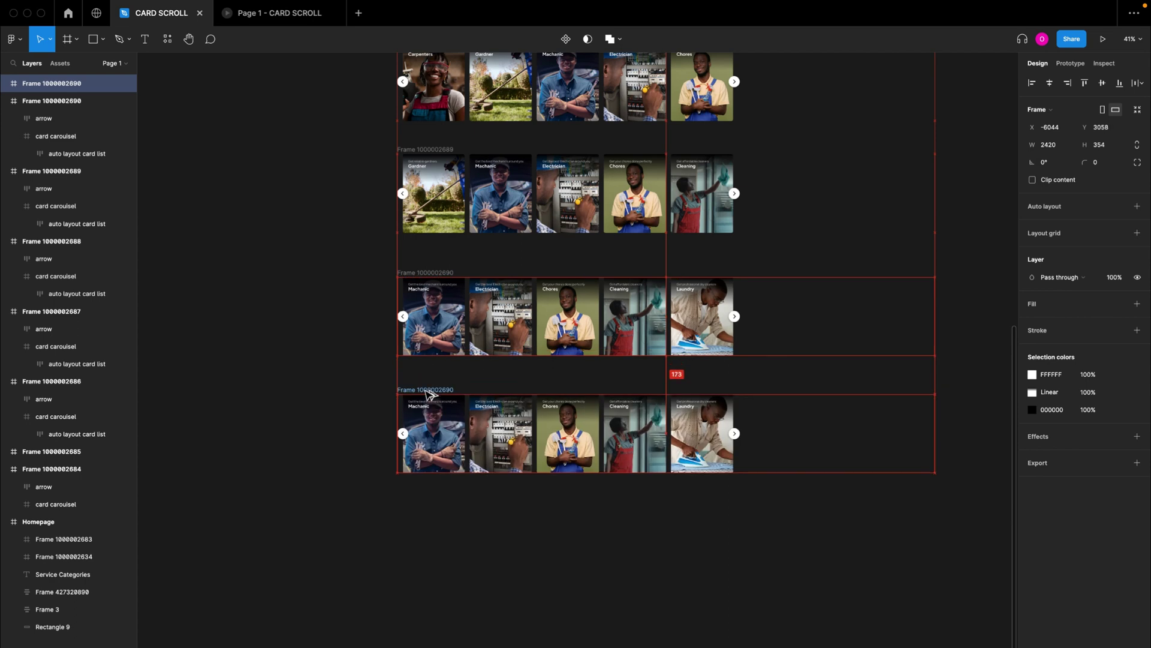
click(6, 84)
click(69, 136)
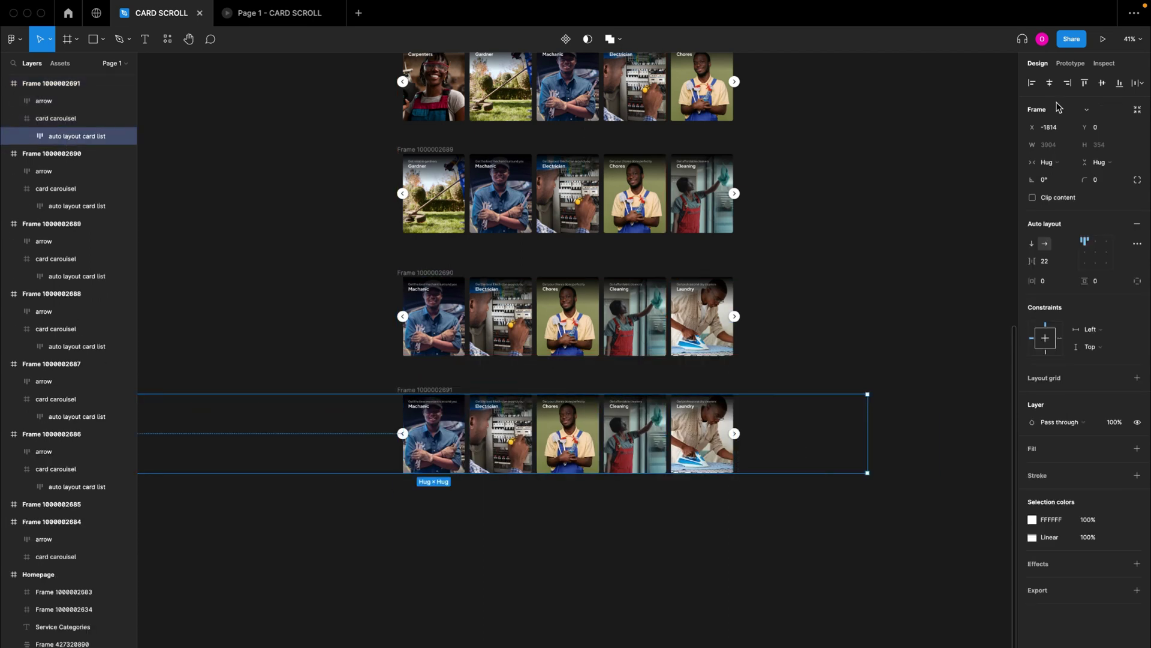
click(1059, 134)
key(Return)
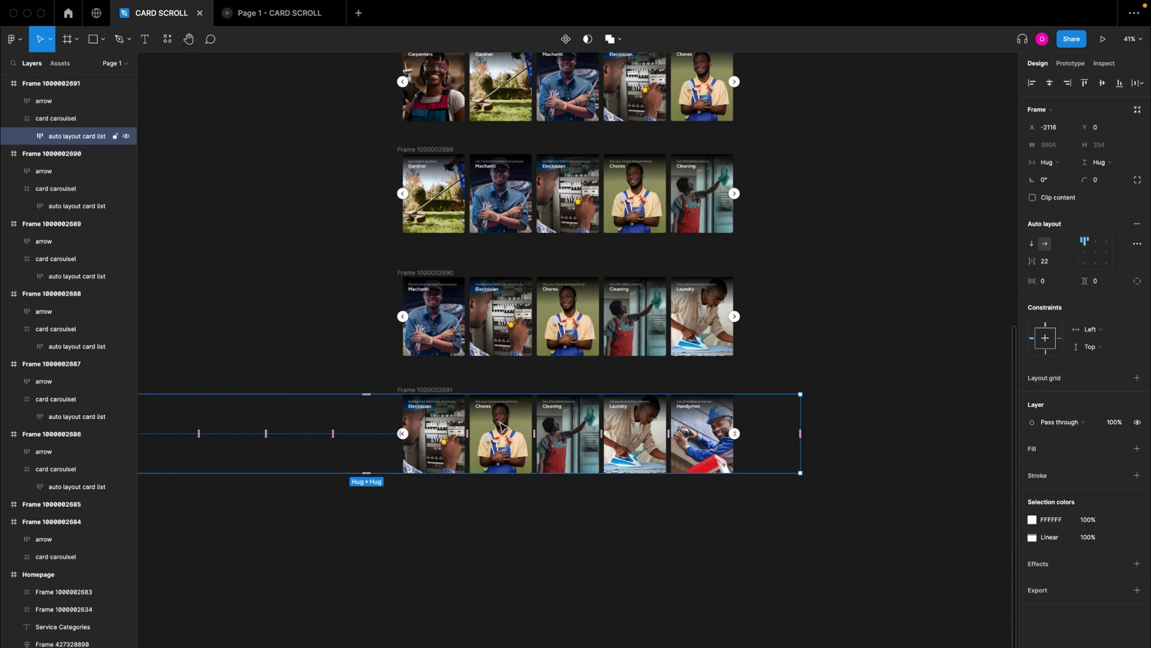
- Duplicate the eighth carousel's outer frame below it at about Y 3585 and set the copy's auto layout card list to X -2418
click(445, 390)
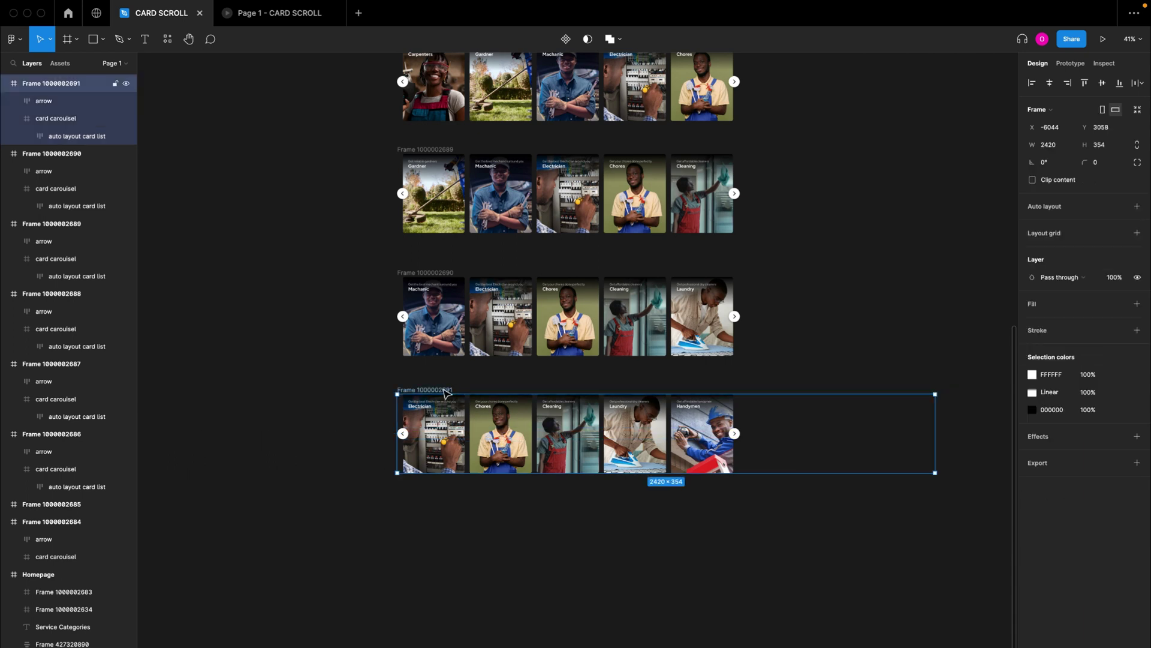
drag(449, 392, 449, 510)
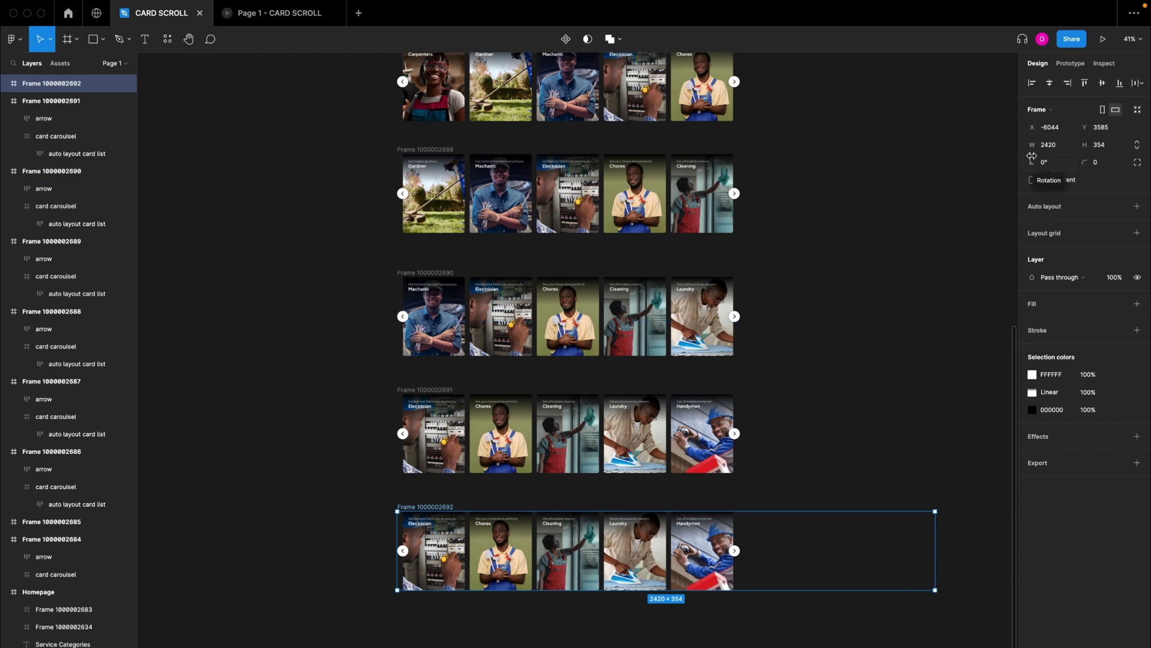
click(5, 84)
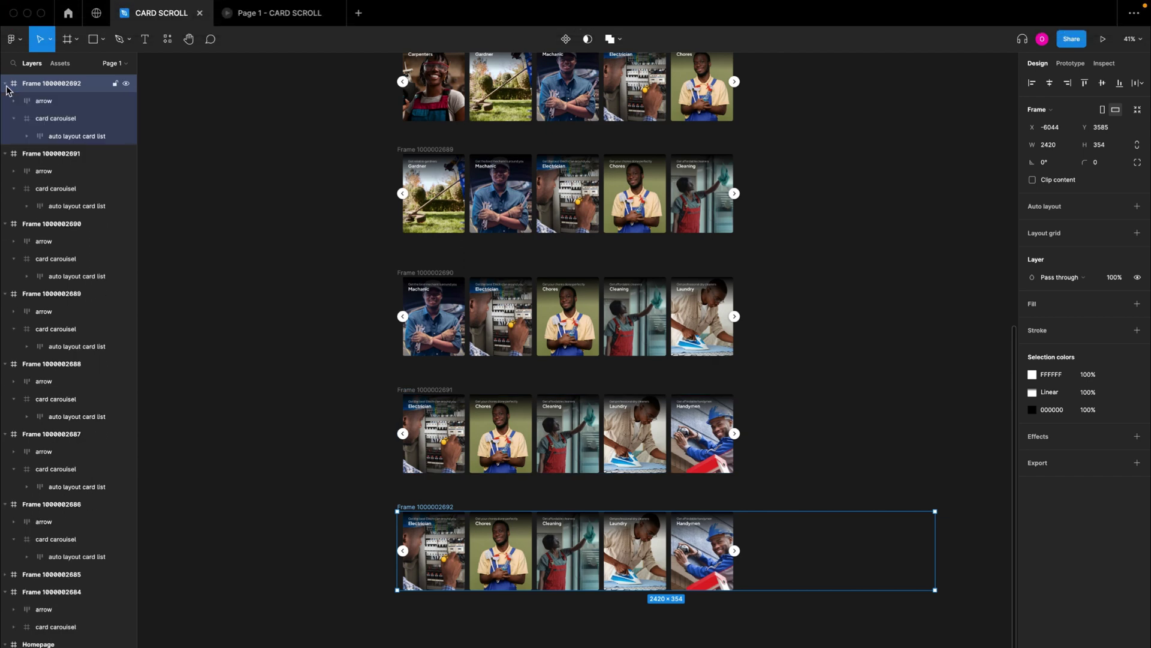
click(59, 136)
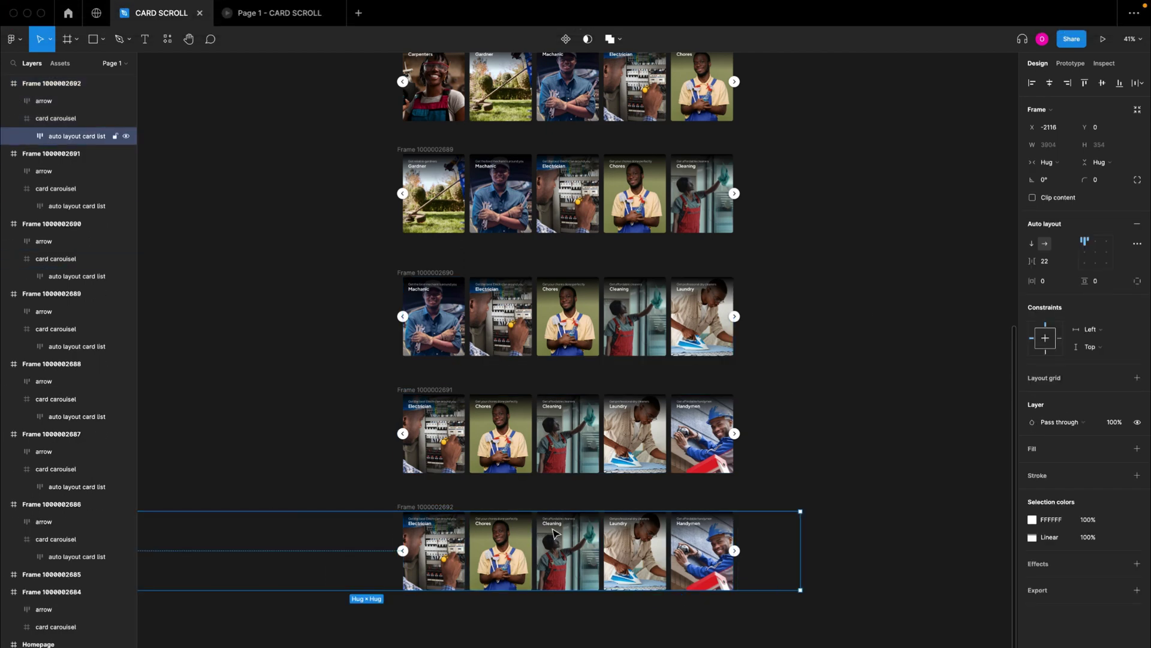
click(1060, 129)
text(-)
key(Return)
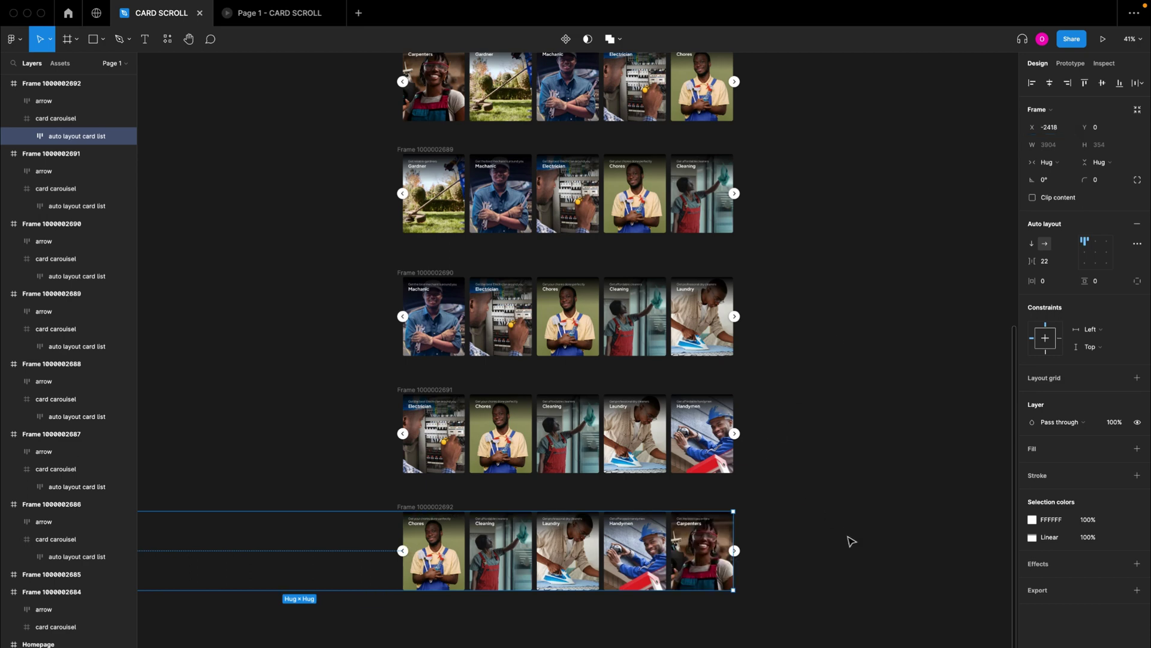
scroll(852, 542, down, 5)
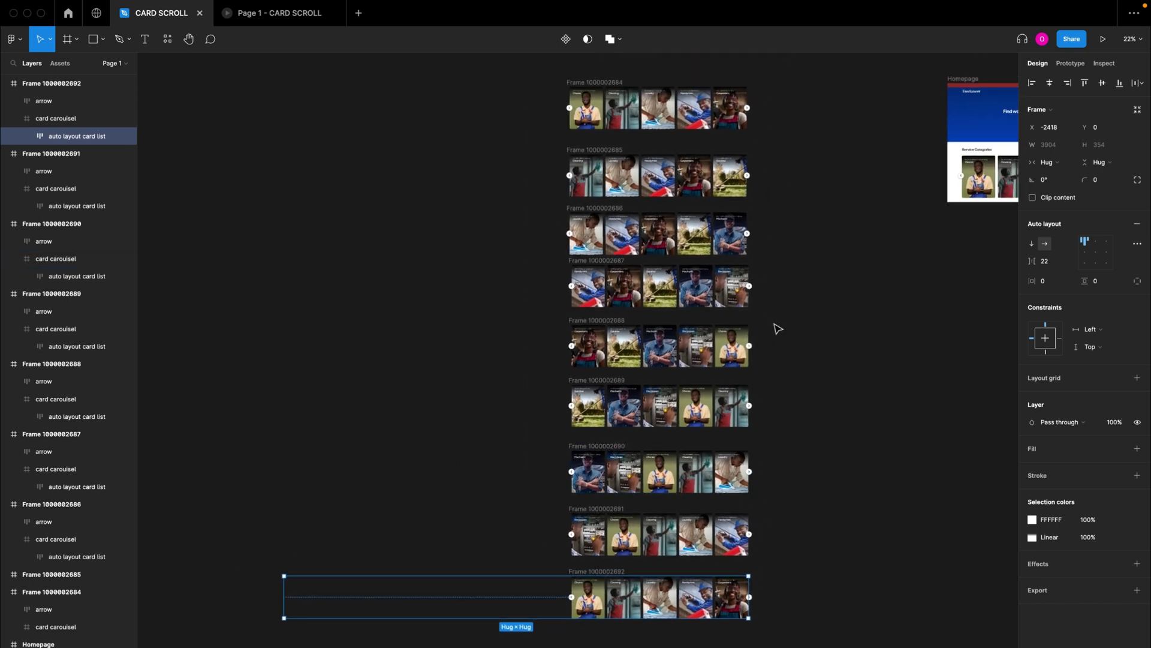
scroll(807, 511, right, 2)
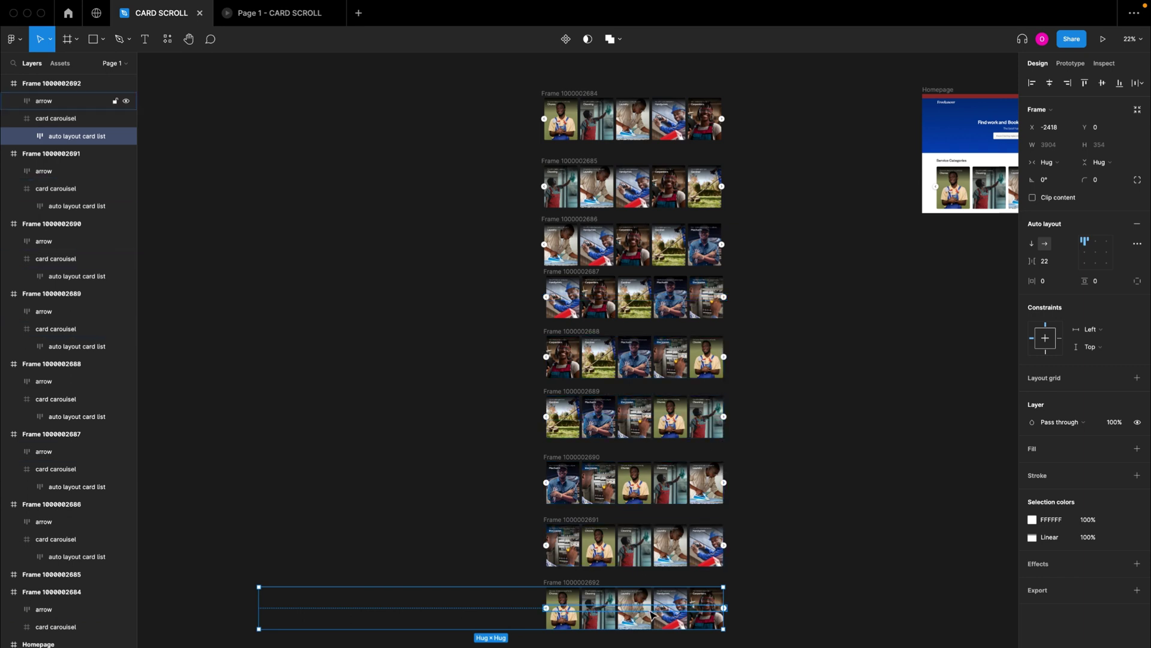
click(824, 501)
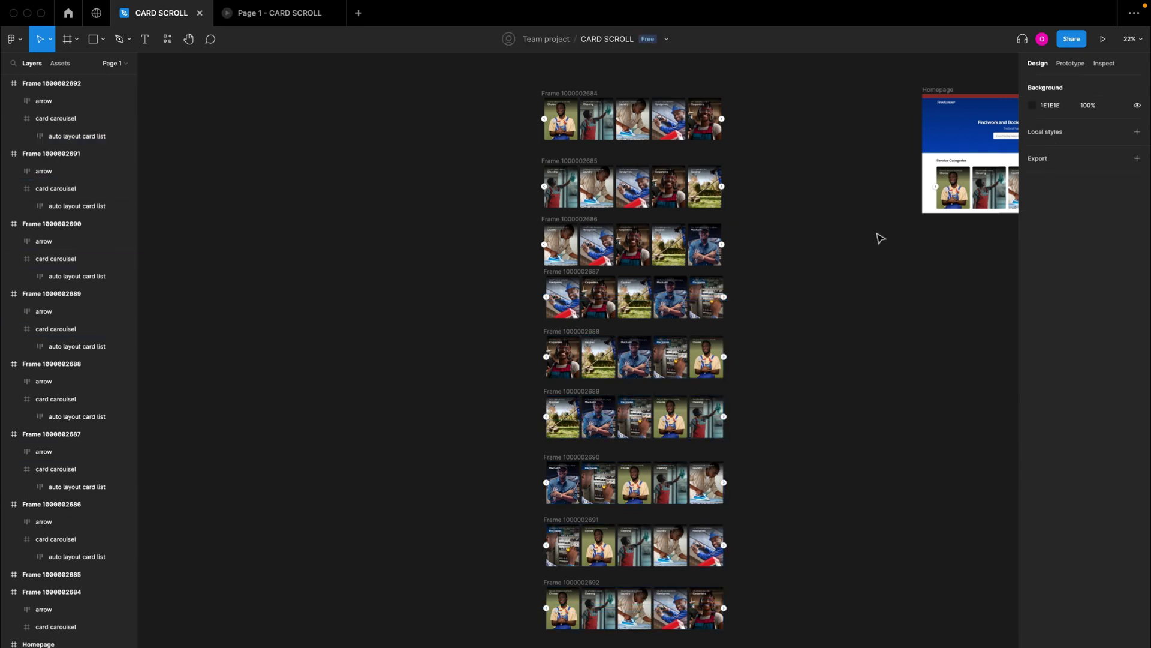
drag(508, 73, 742, 647)
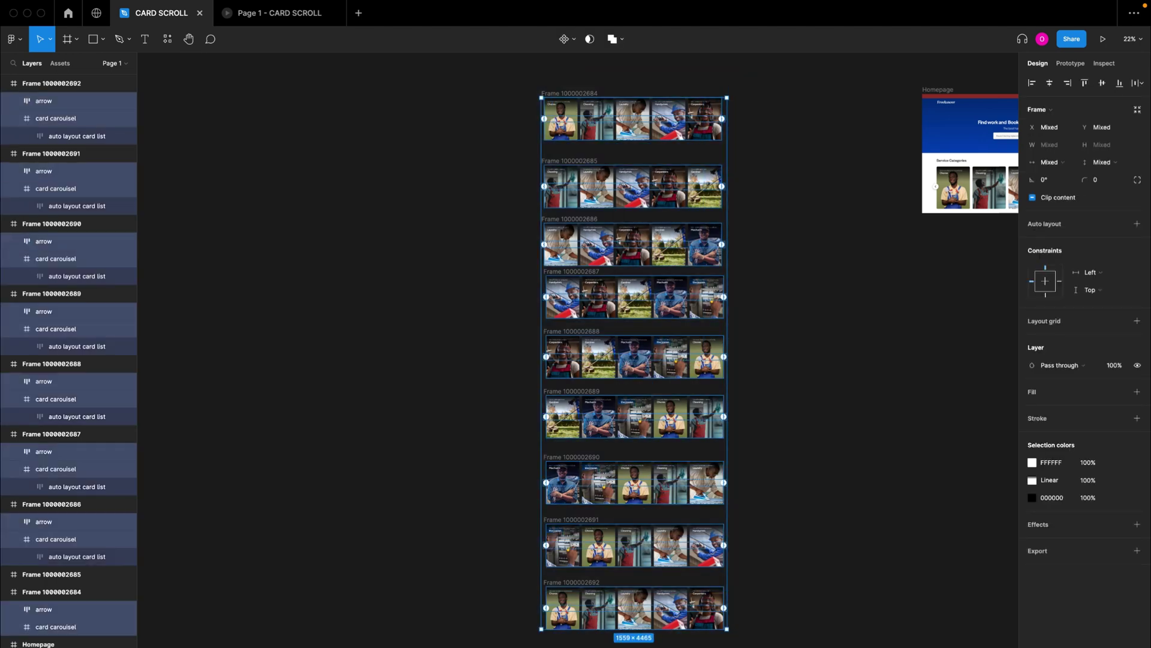
- Select the nine outer carousel frames and space them evenly 160 apart in a vertical stack using auto layout, keeping them as separate frames
click(575, 95)
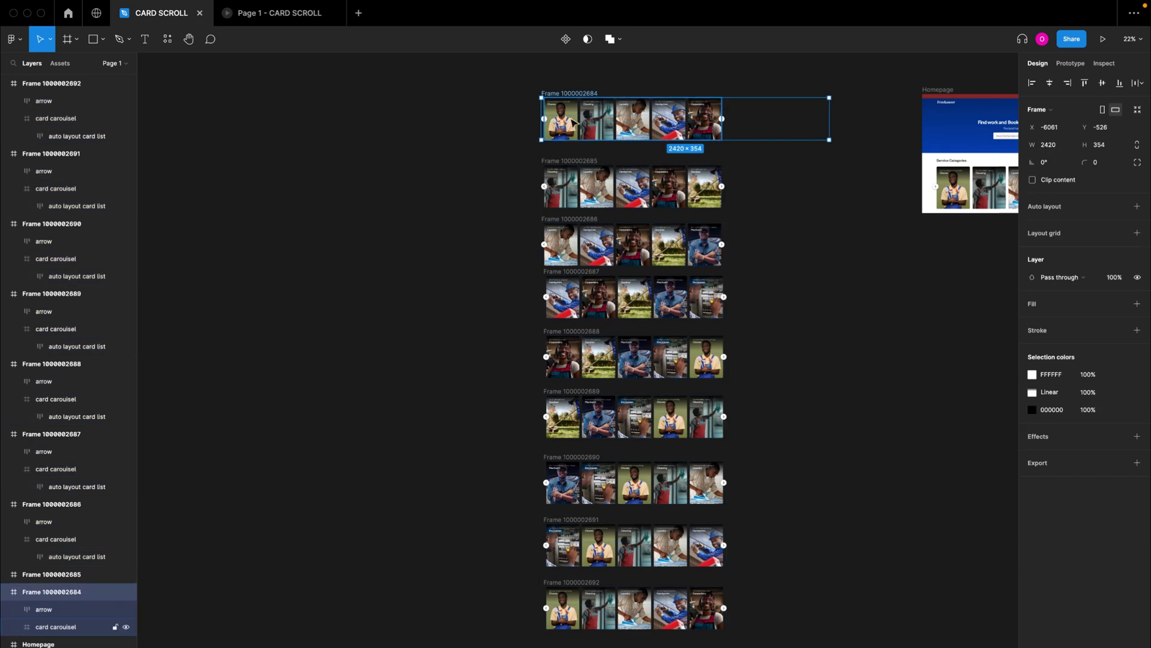
shift+click(575, 160)
shift+click(576, 219)
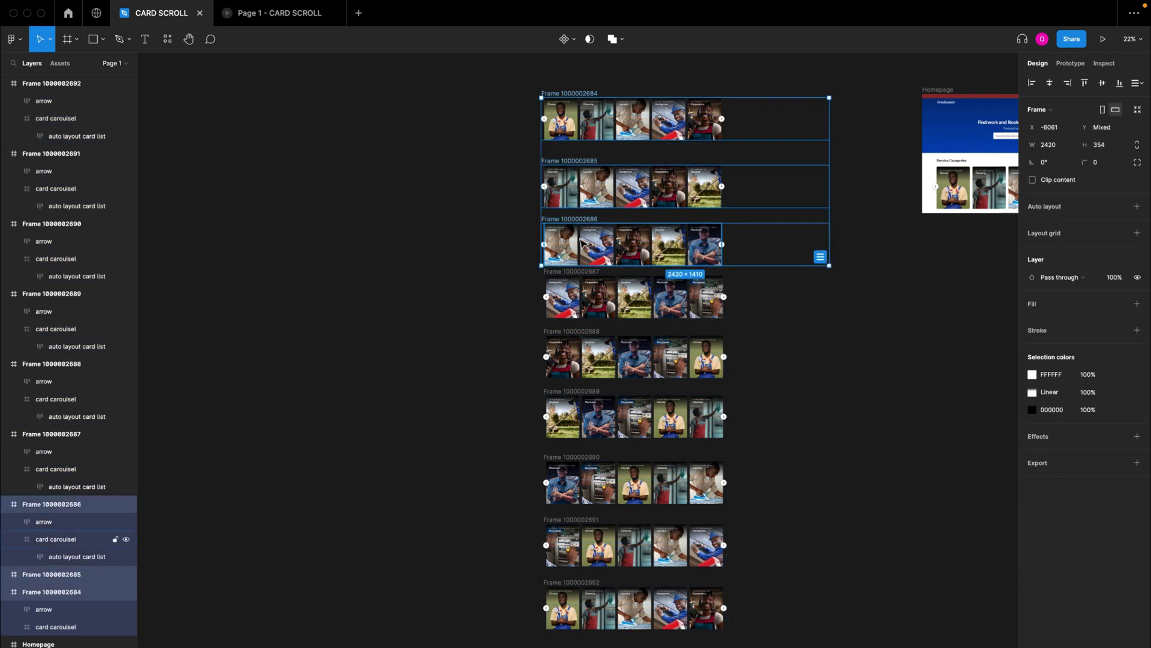
shift+click(579, 273)
shift+click(574, 331)
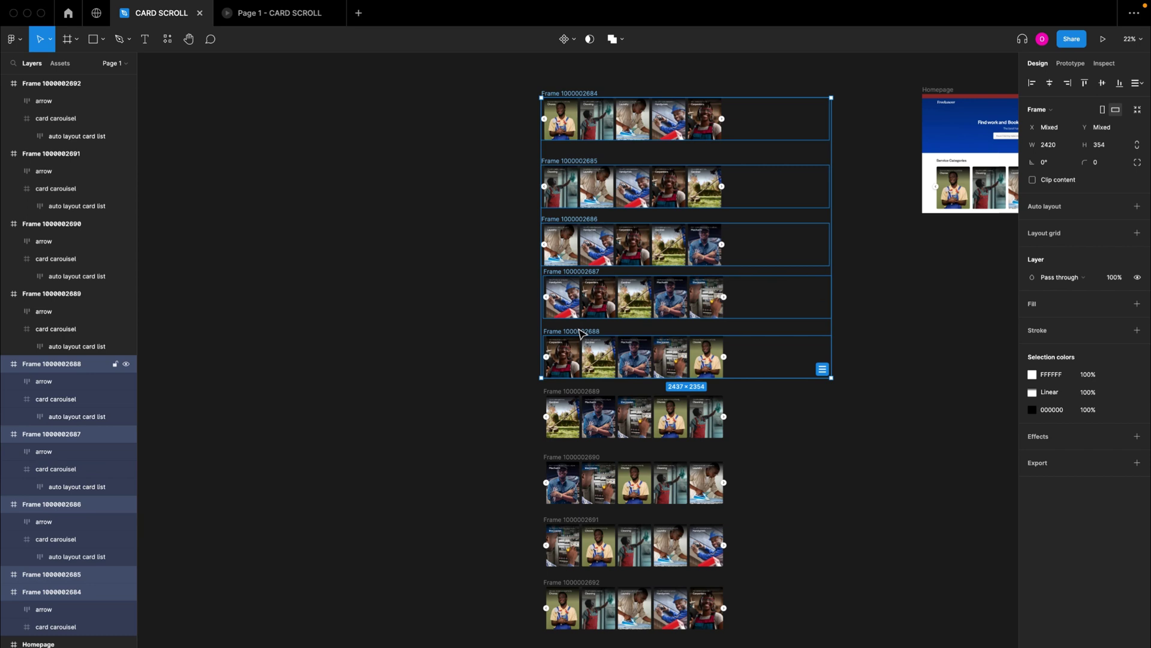
shift+click(578, 391)
shift+click(580, 457)
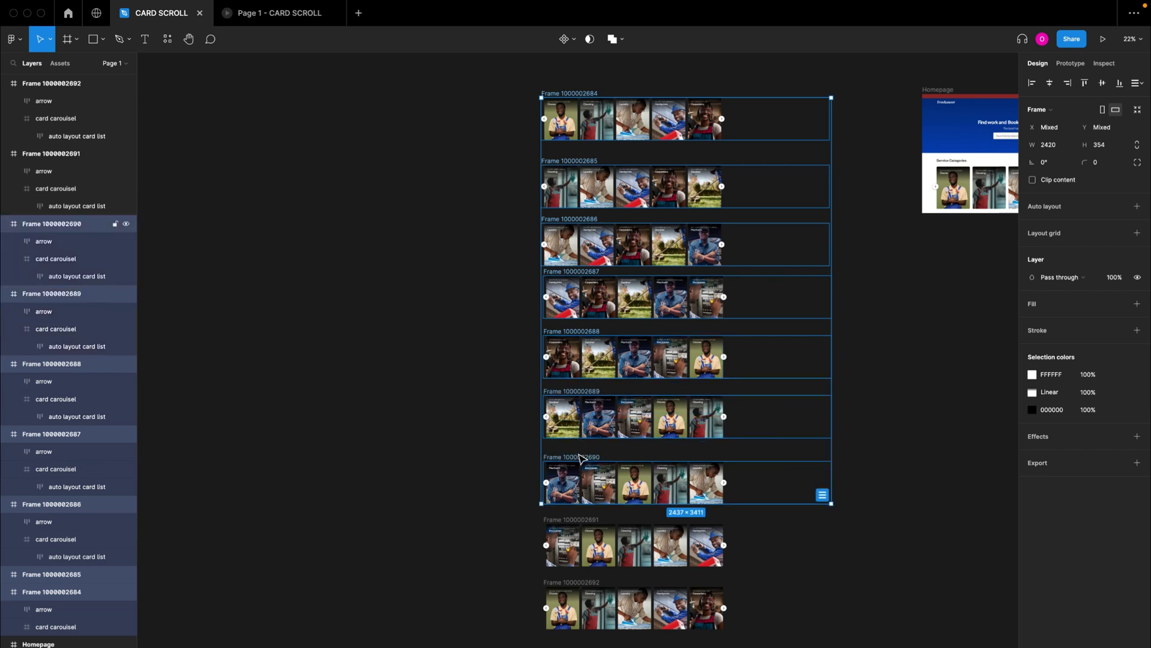
shift+click(573, 519)
shift+click(571, 583)
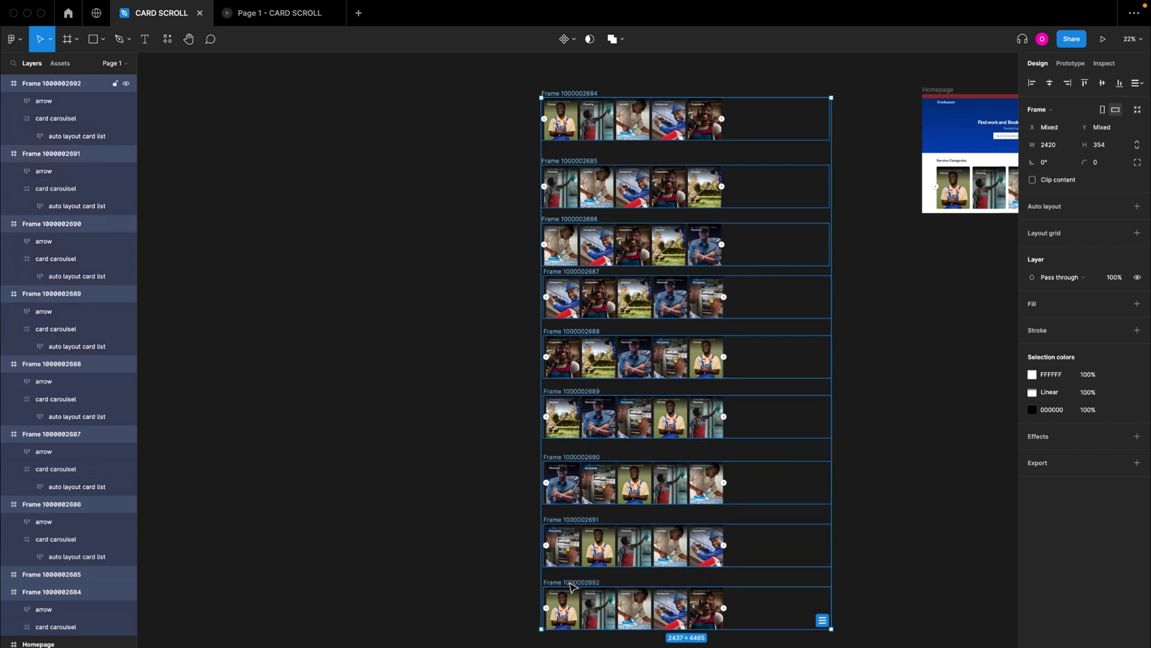
key(shift+a)
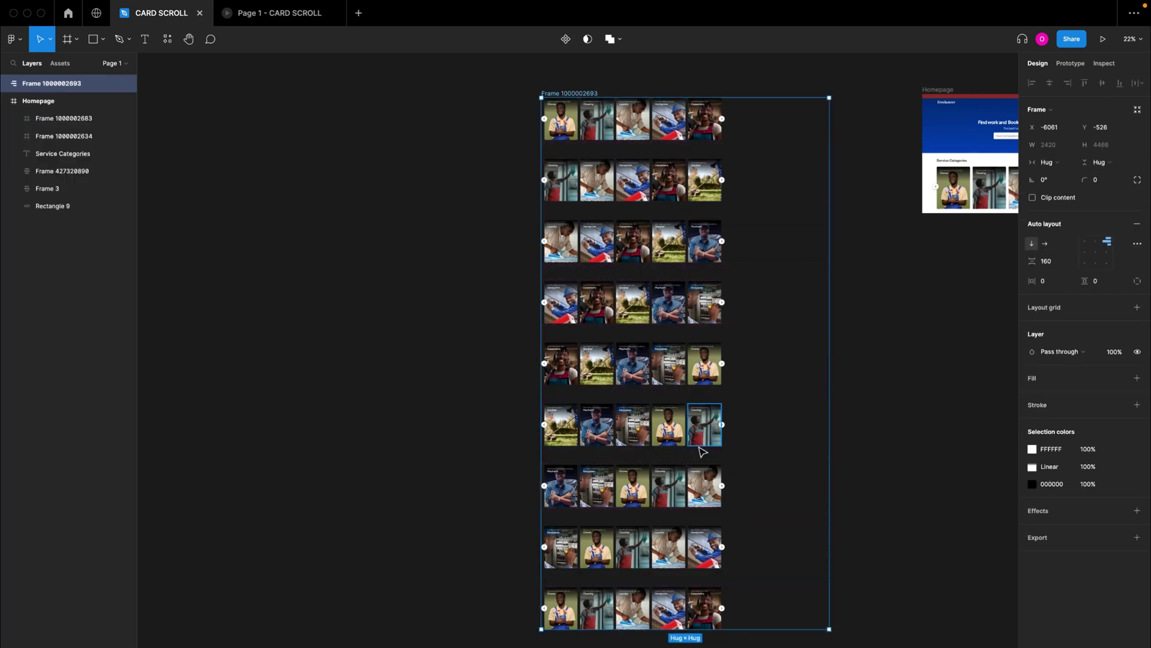
key(ctrl+z)
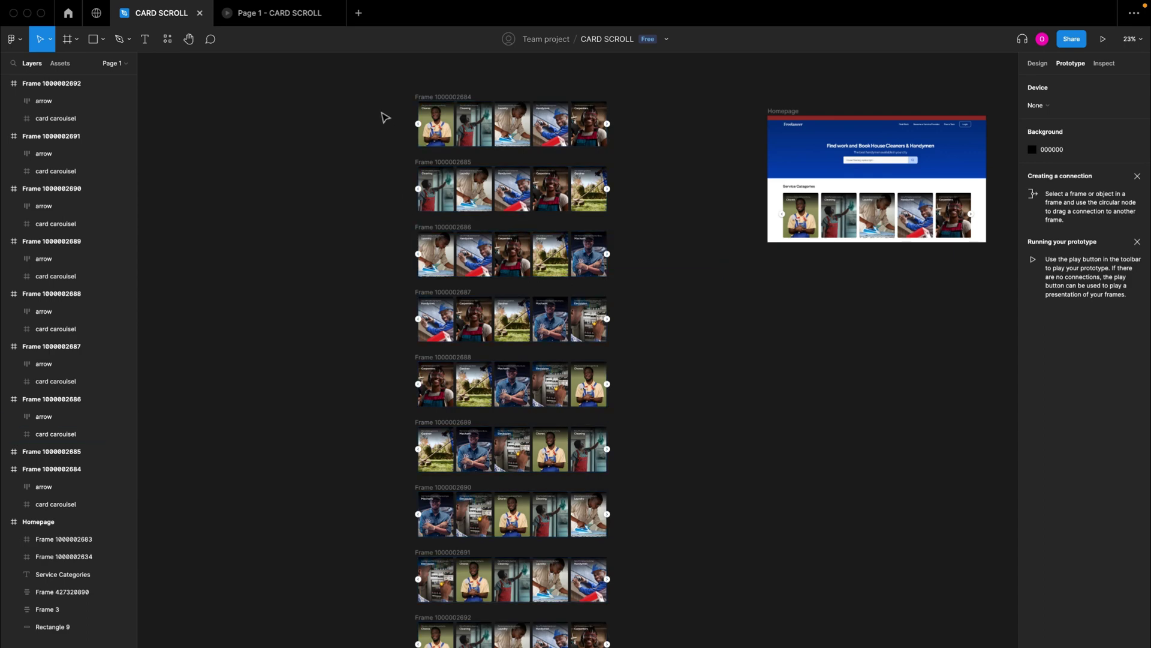
- Select all nine outer carousel frames and combine them into one component set
drag(380, 78, 639, 647)
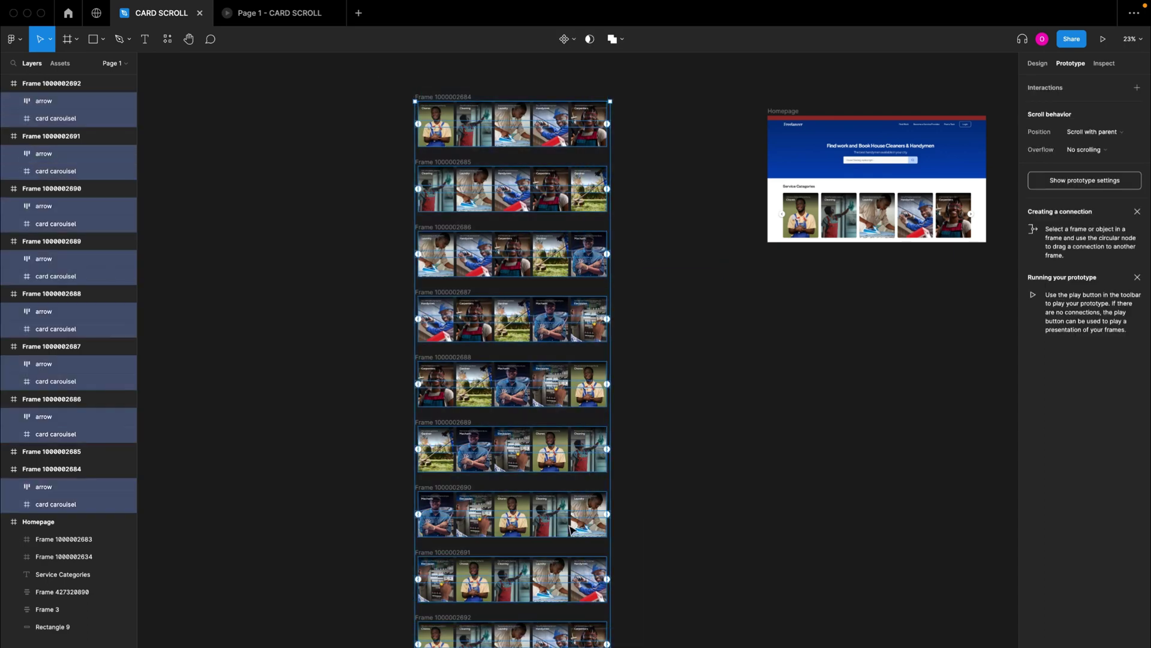
drag(394, 80, 654, 647)
click(462, 98)
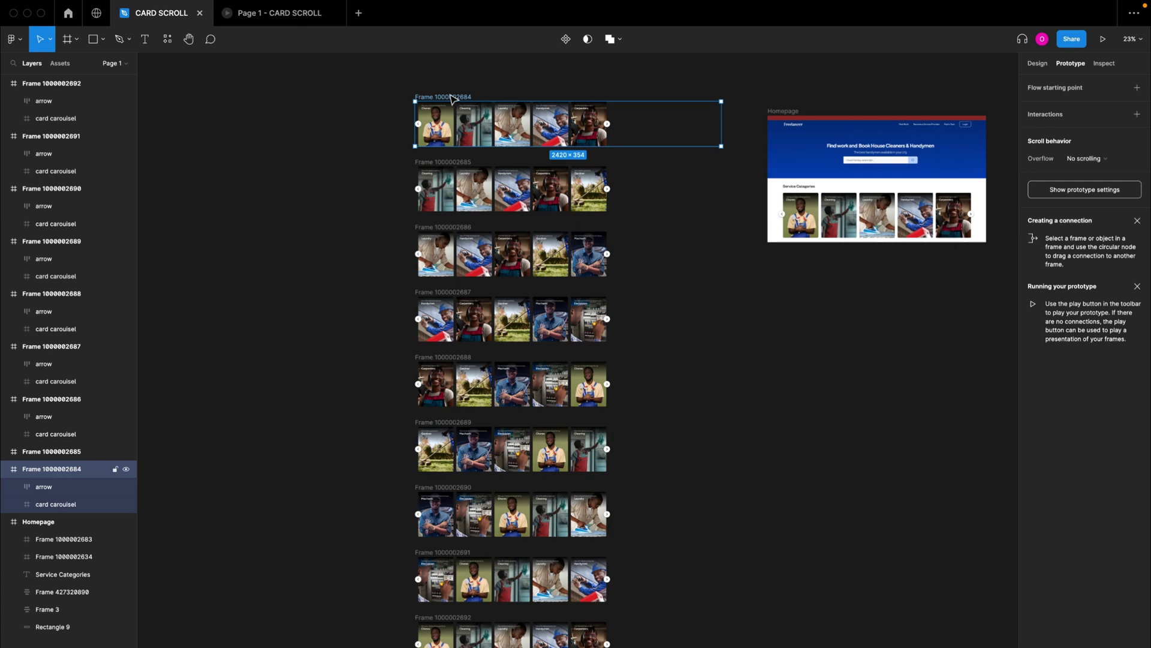
shift+click(443, 163)
shift+click(440, 229)
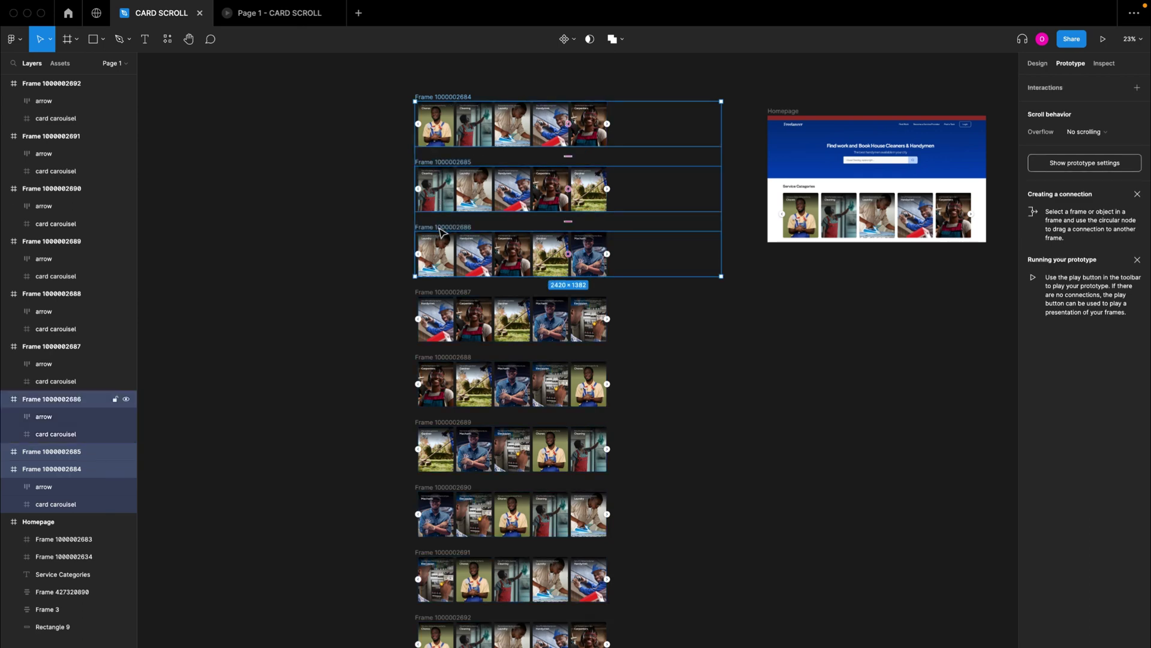
shift+click(444, 294)
shift+click(445, 358)
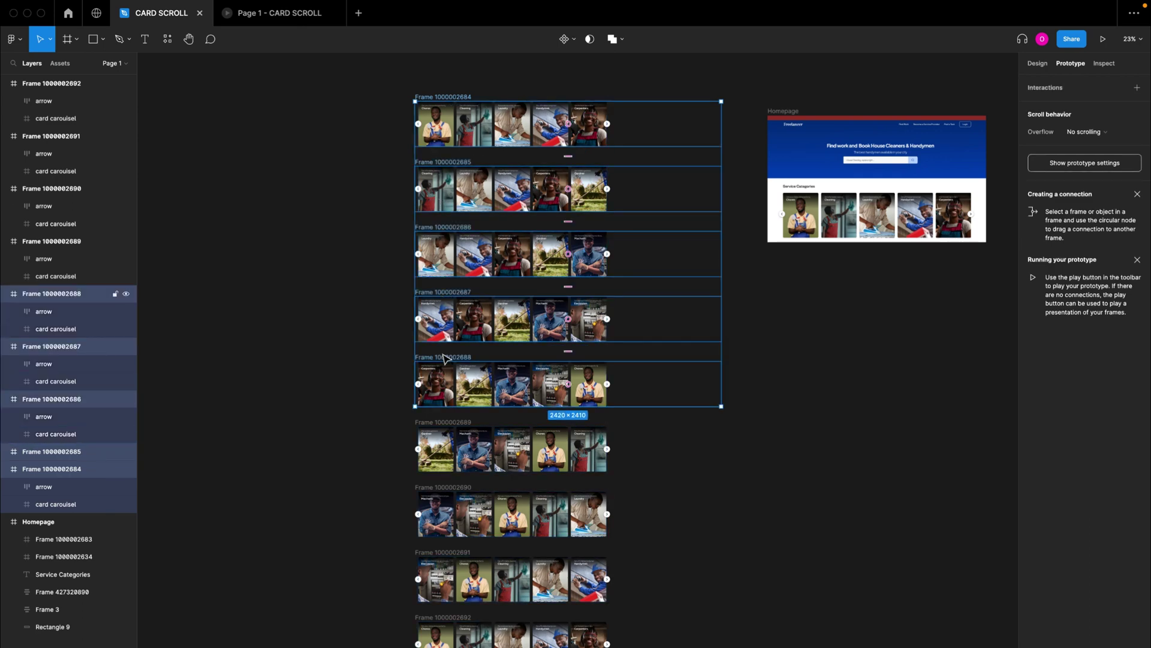
shift+click(445, 424)
shift+click(445, 486)
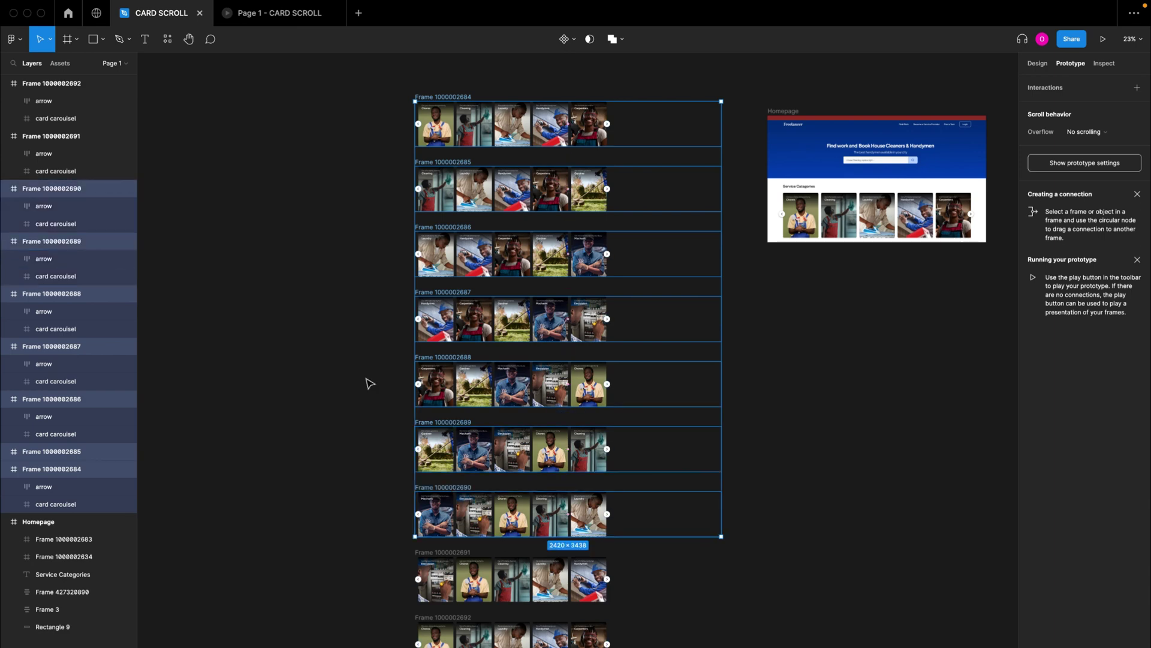
drag(346, 88, 659, 645)
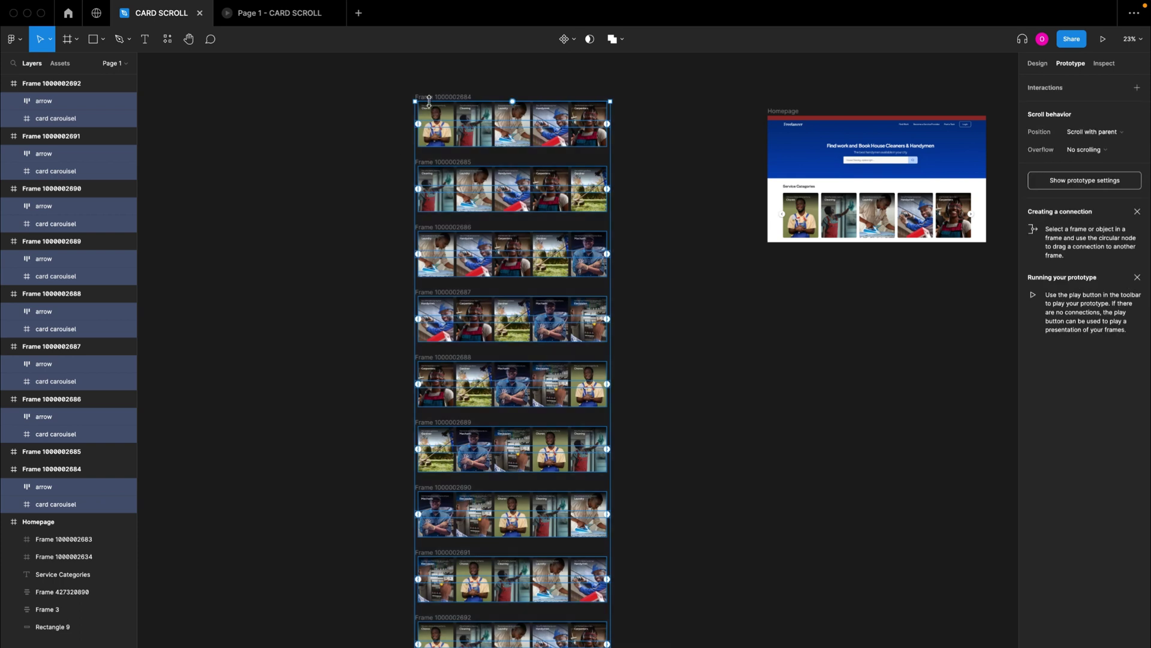
key(ctrl+z)
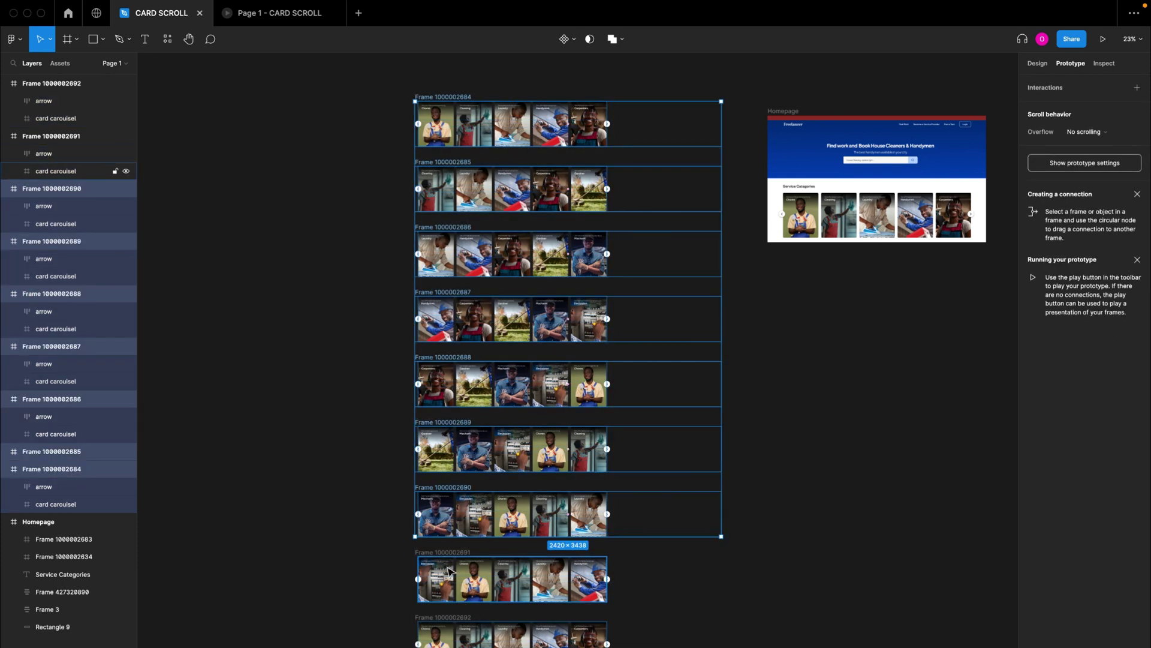
shift+click(444, 558)
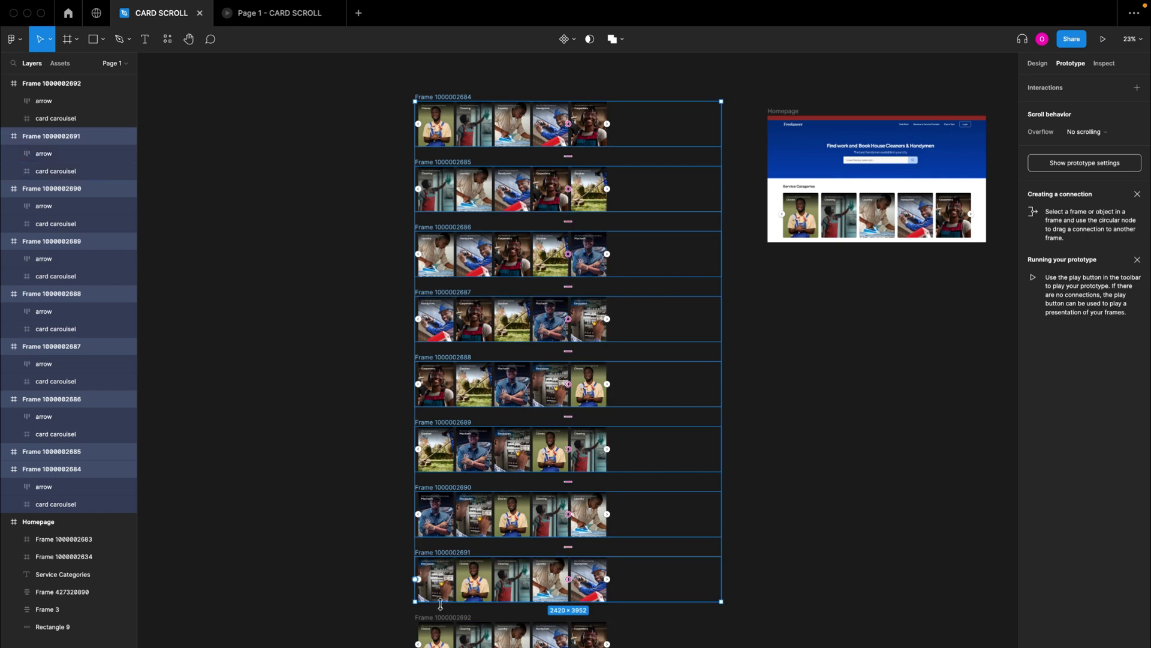
shift+click(447, 622)
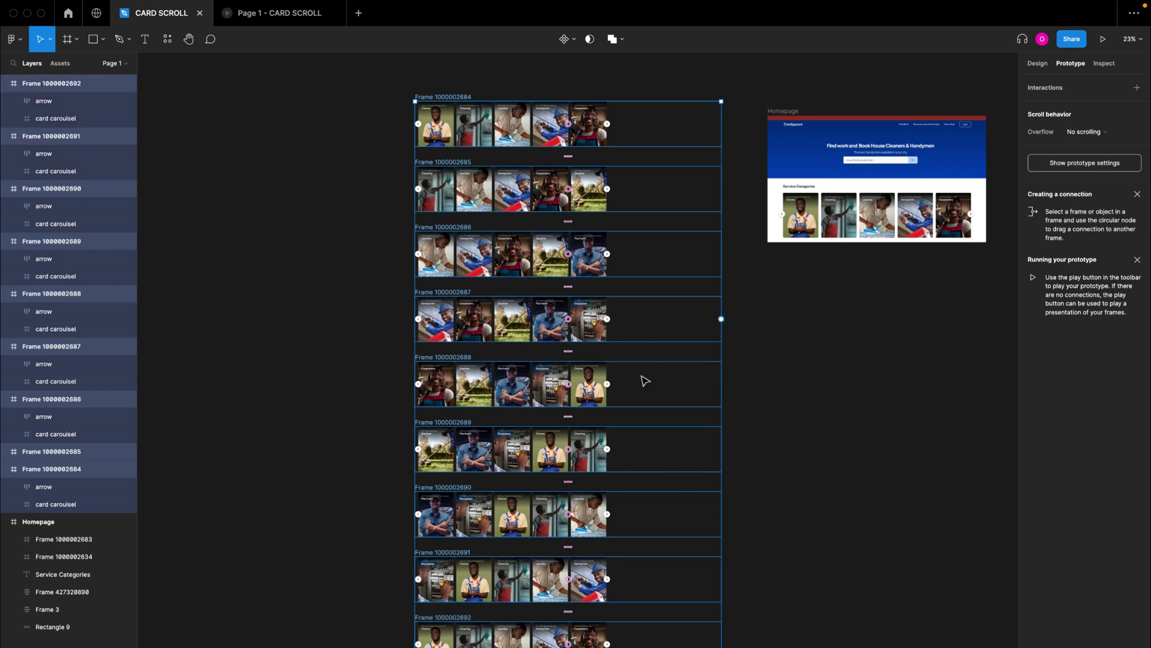
click(573, 39)
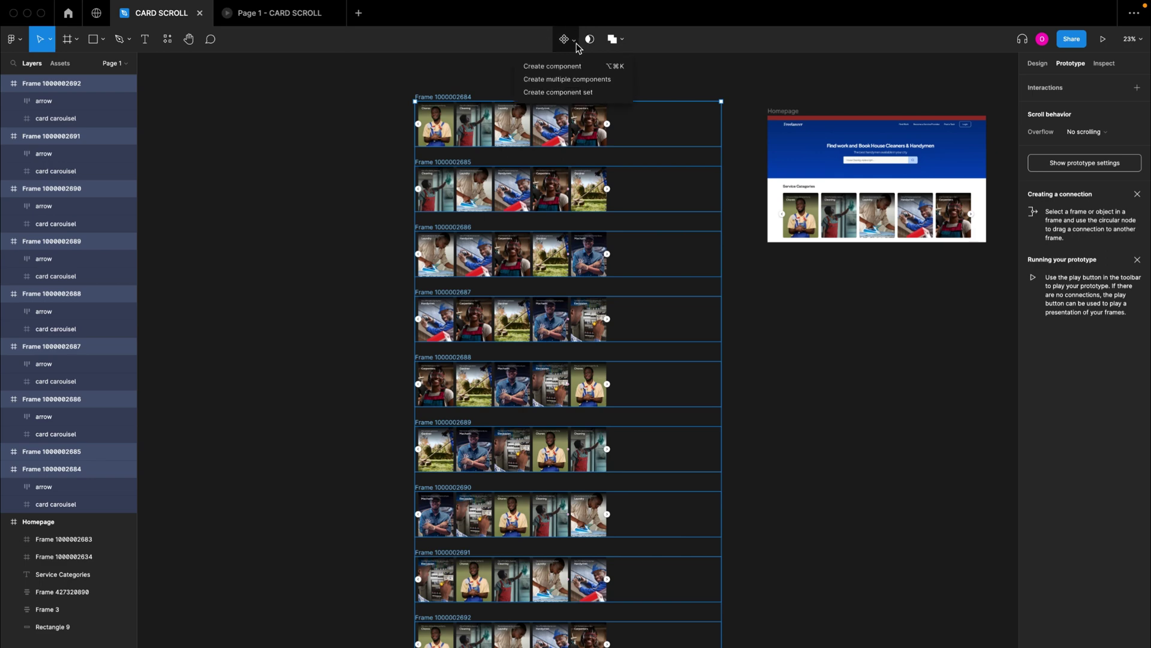
click(547, 93)
- Connect the first carousel variant to the second with an After delay 800 ms trigger, Change to action and Smart animate, Ease out, 1000 ms
scroll(550, 97, down, 1)
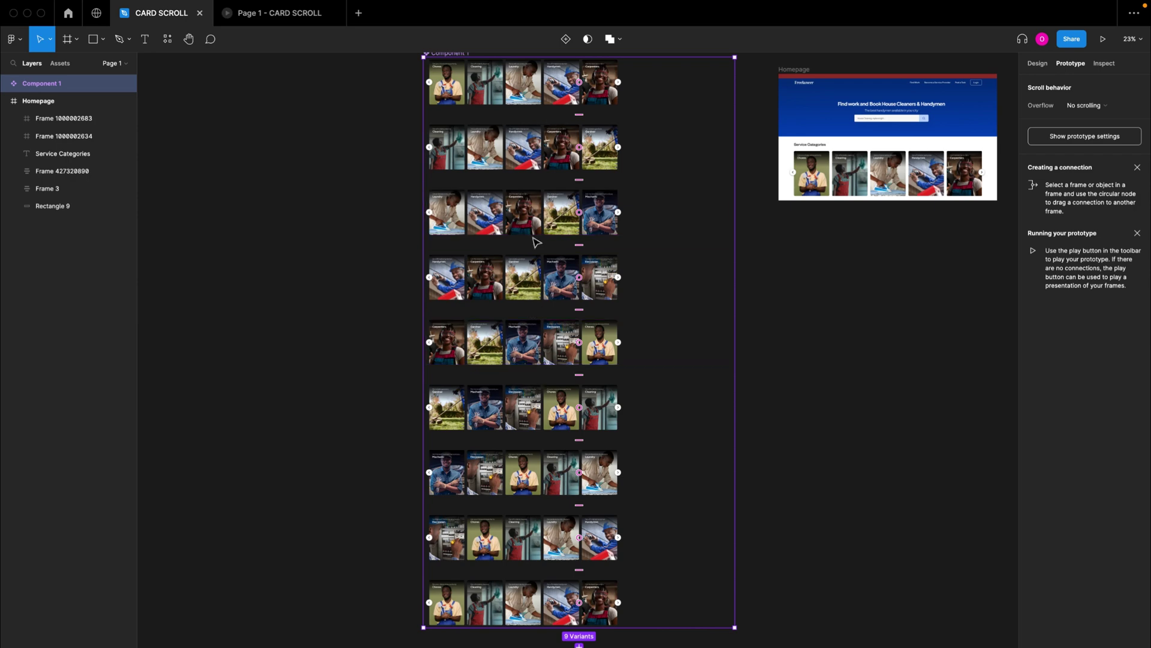
scroll(567, 381, up, 3)
scroll(561, 226, up, 5)
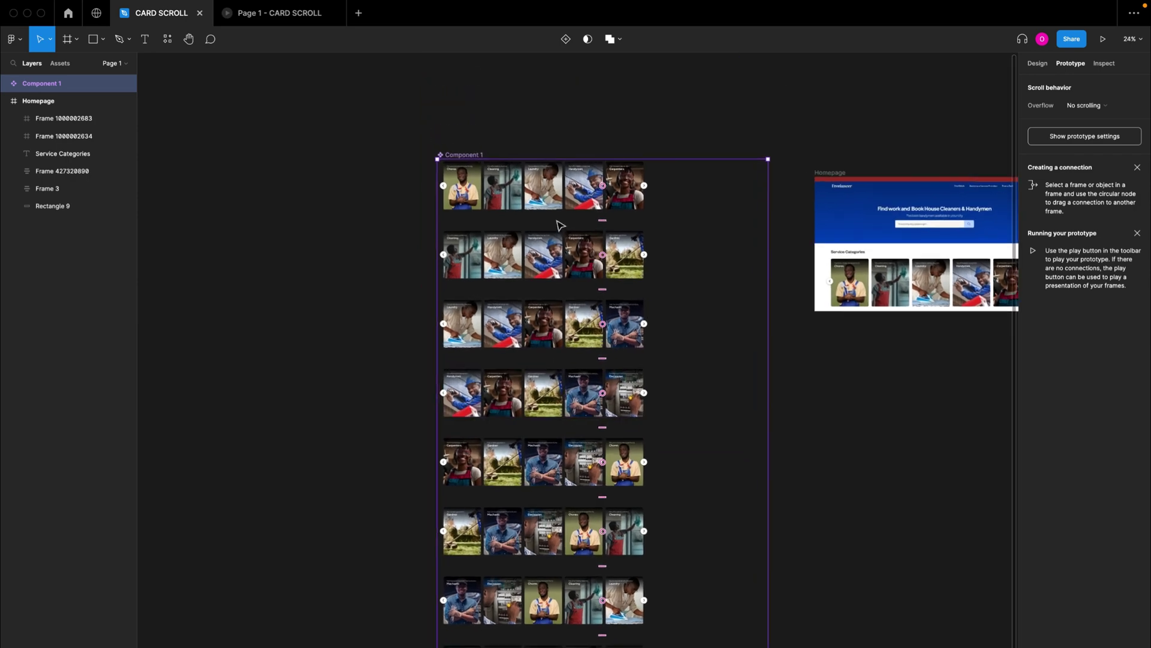
scroll(558, 225, right, 1)
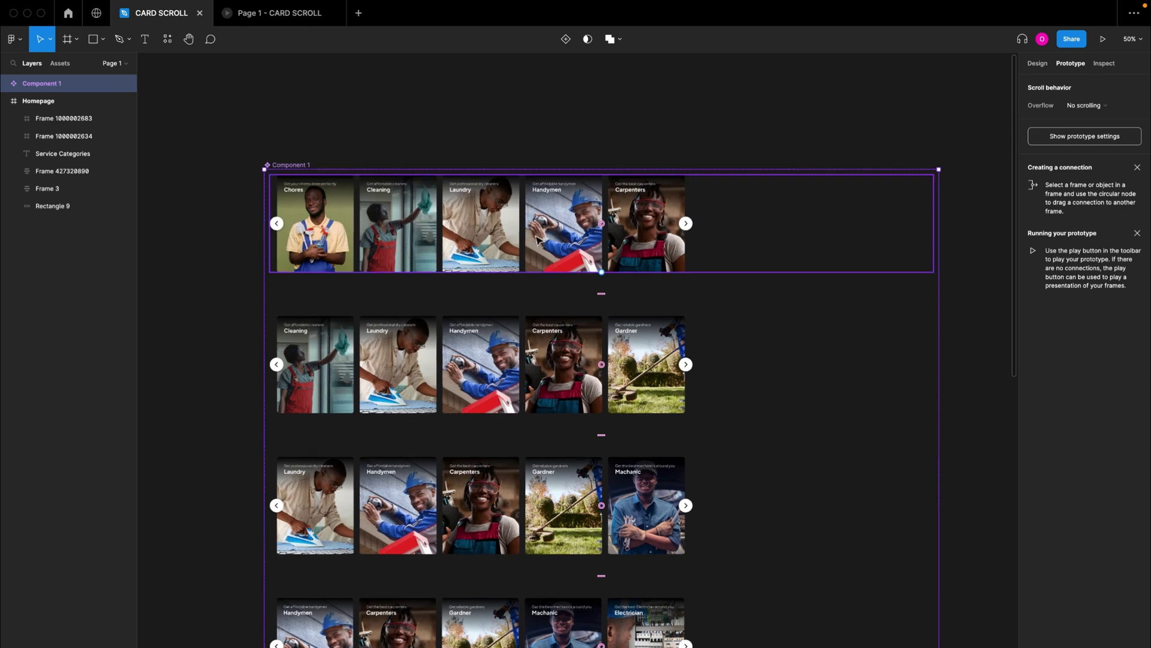
click(536, 243)
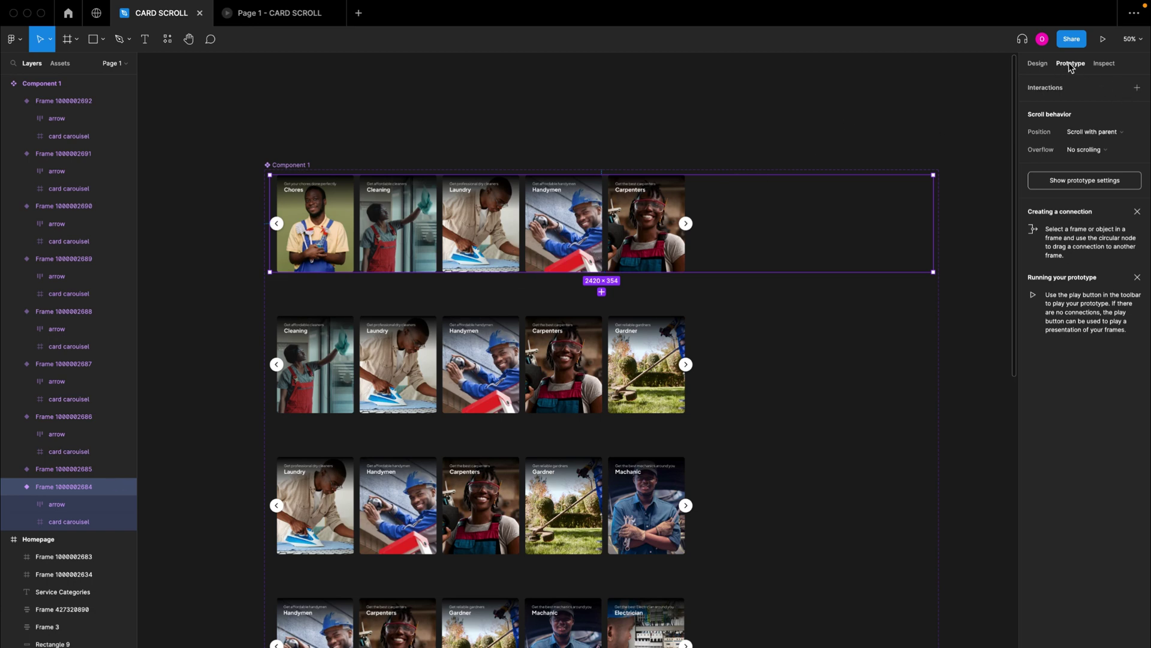
click(1043, 64)
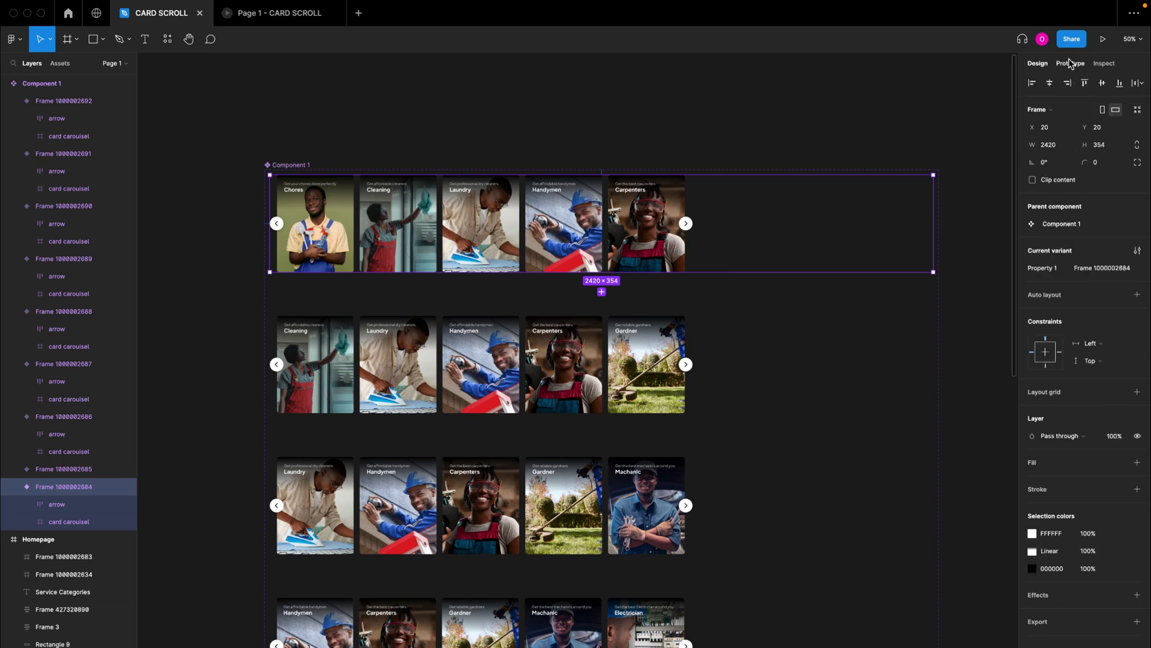
click(1069, 65)
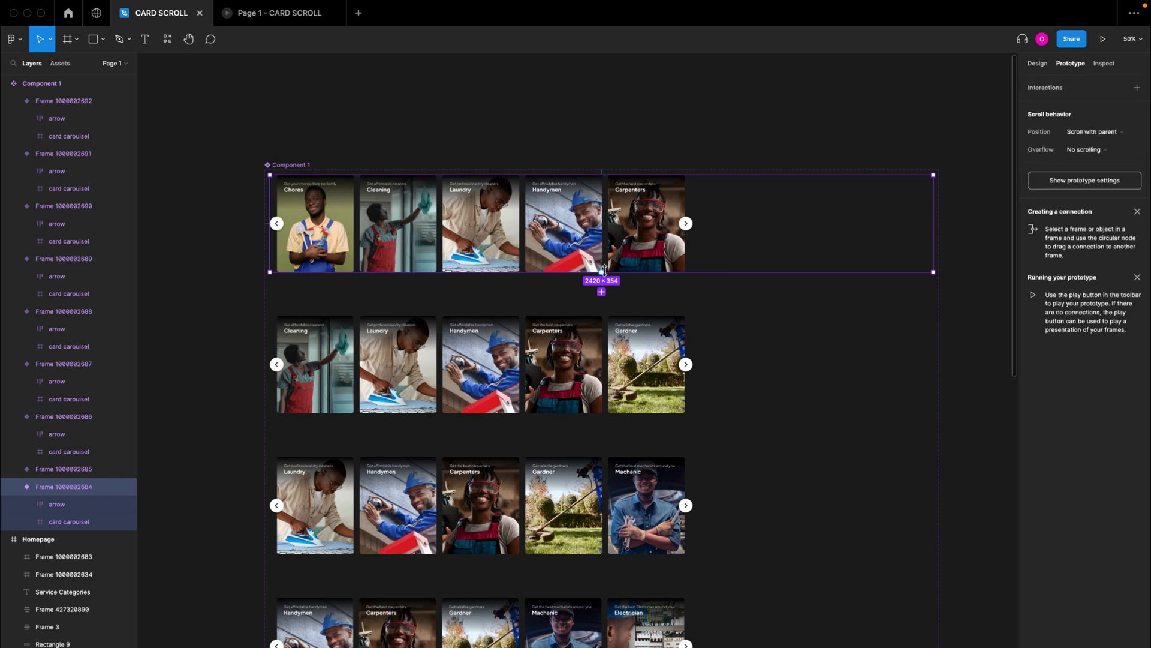
drag(602, 272, 519, 330)
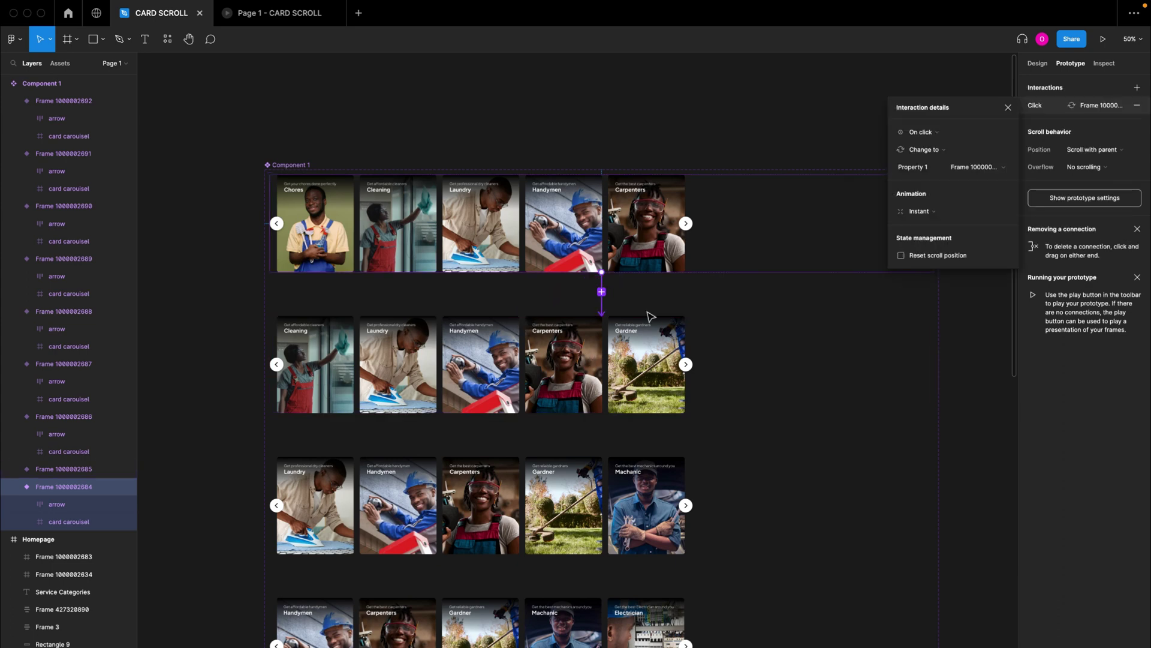
click(926, 133)
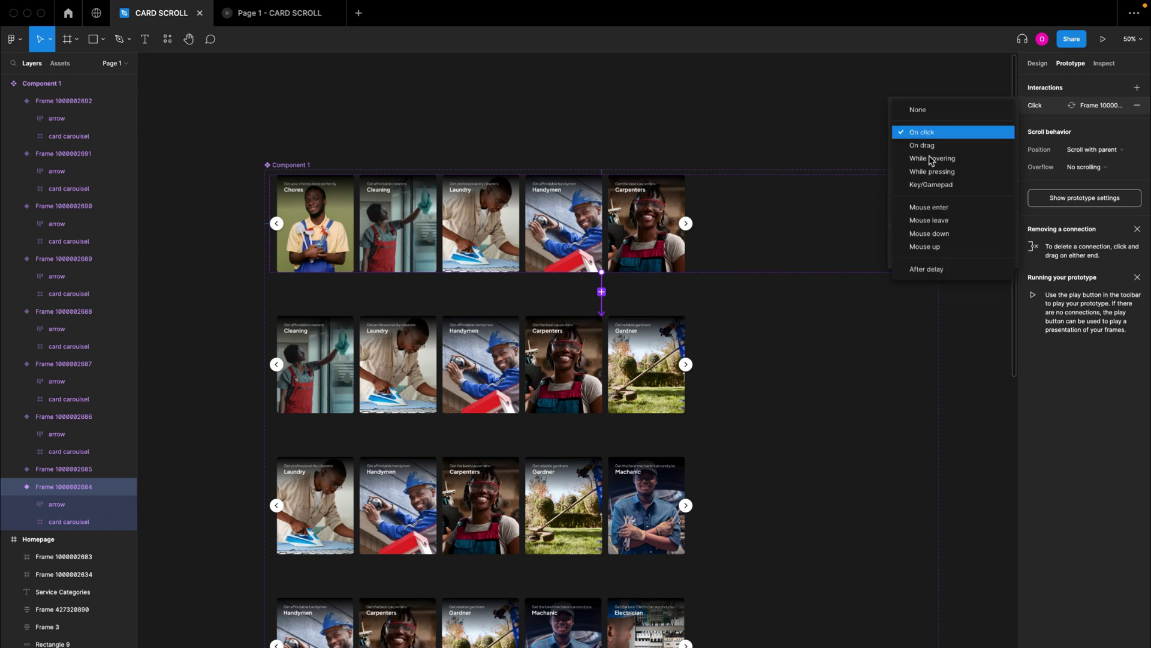
click(940, 275)
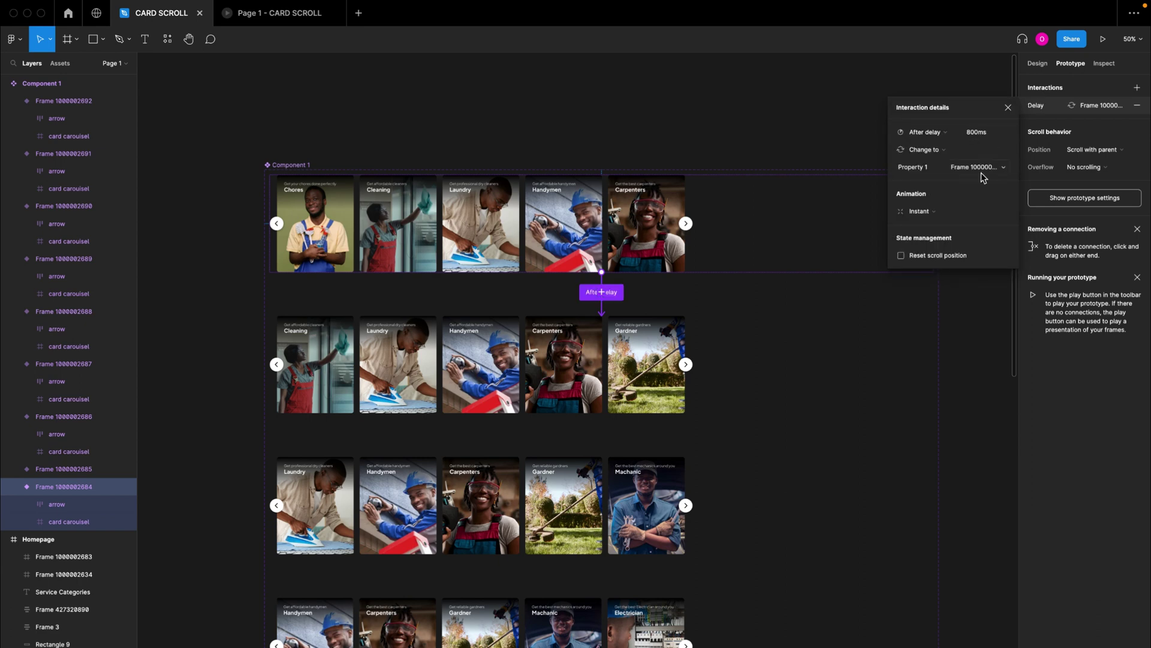
click(932, 212)
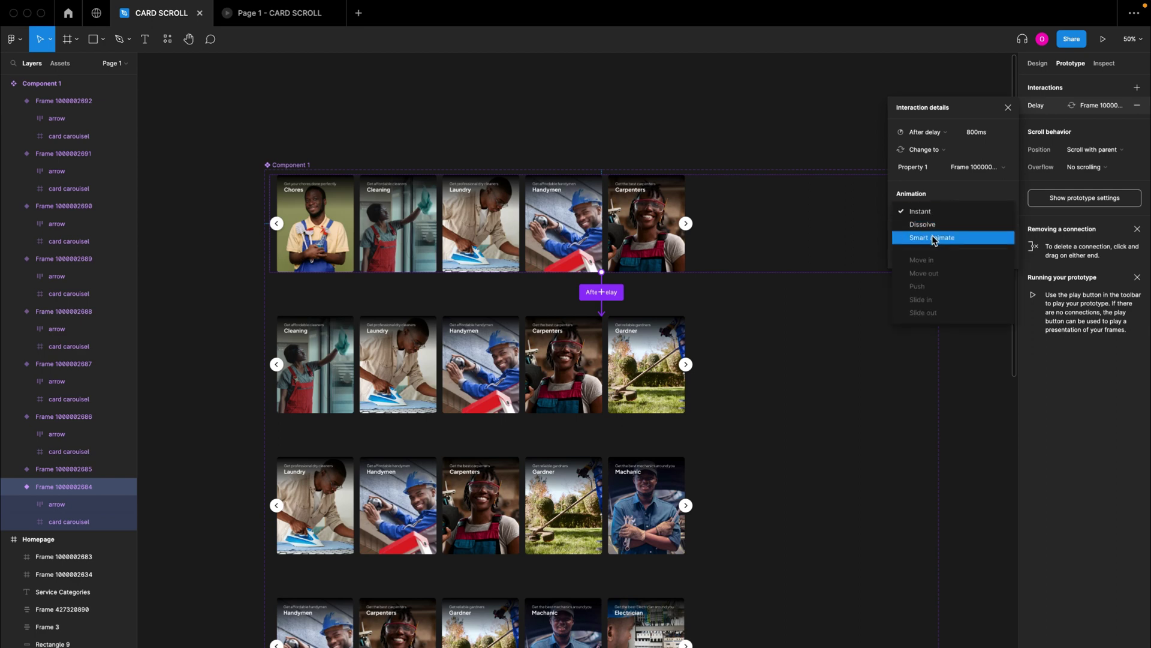
click(934, 238)
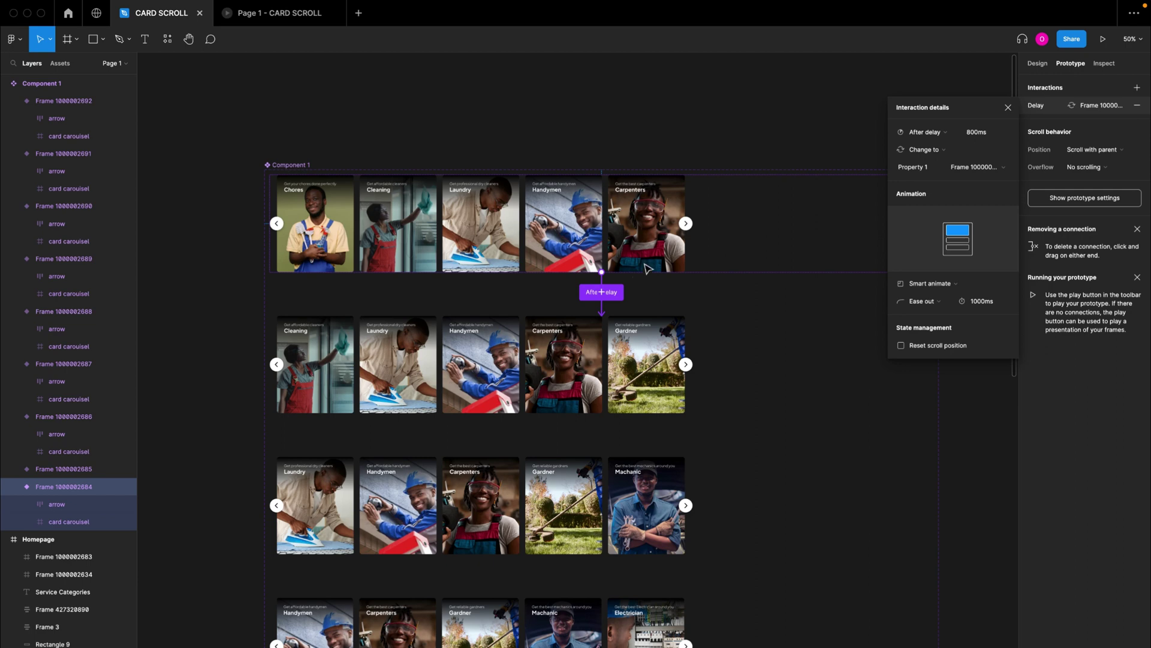
- Connect the first variant's right arrow to the second variant with On click, Change to and Smart animate, Ease out, 1000 ms
click(689, 232)
double_click(688, 232)
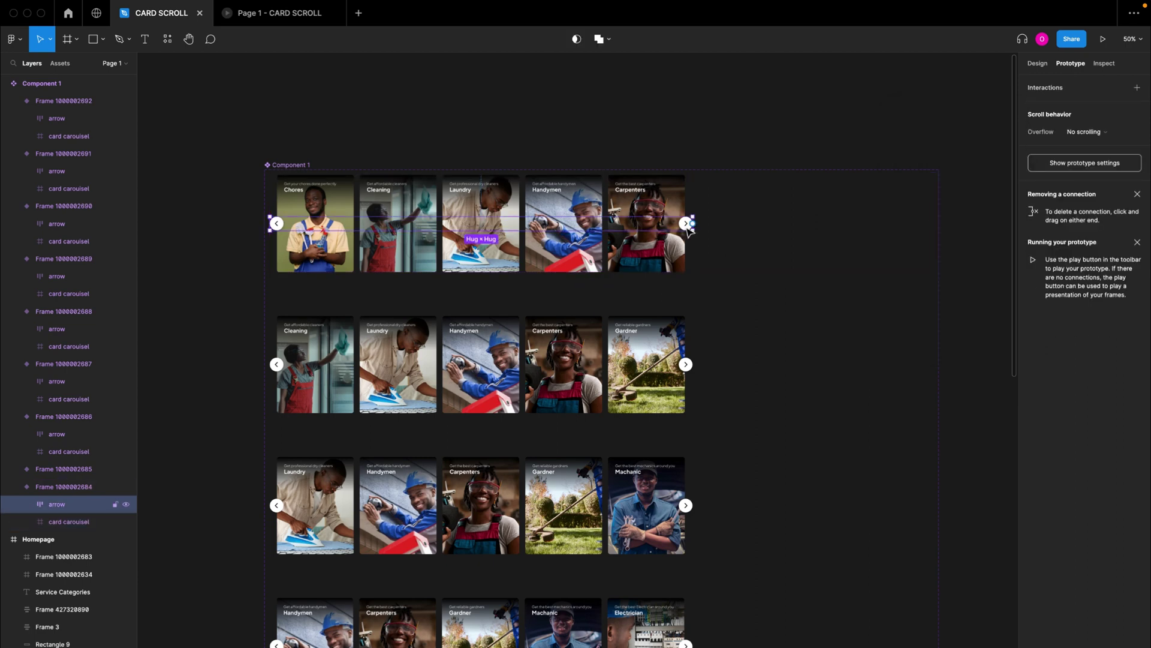
double_click(688, 230)
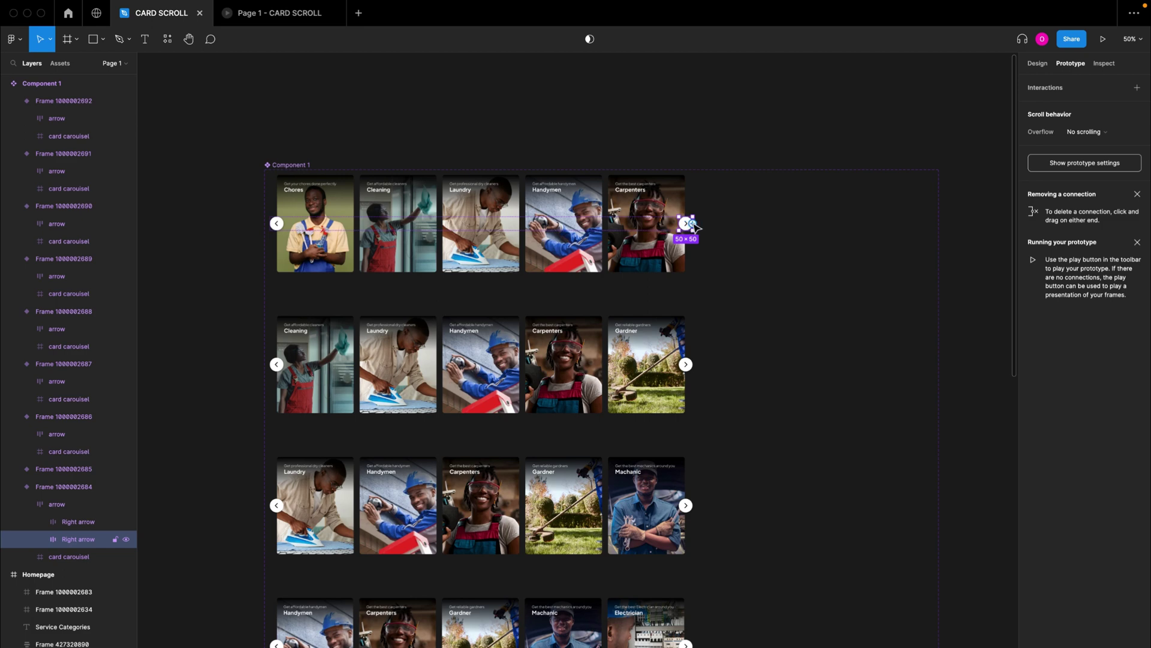
drag(694, 227, 677, 333)
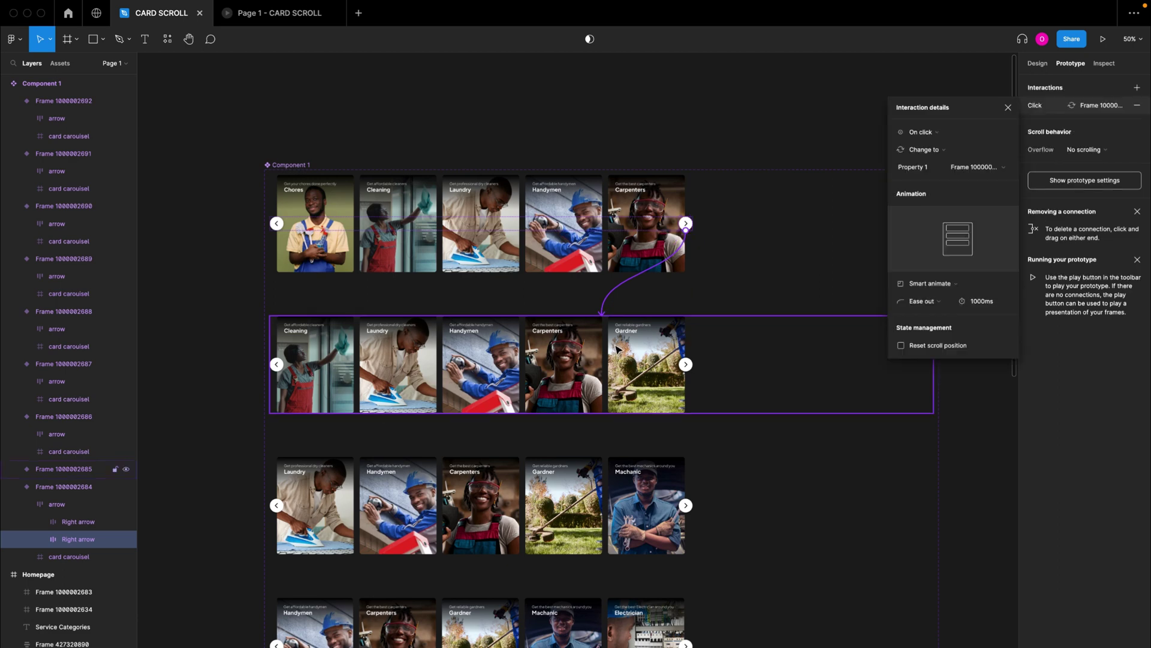
click(921, 131)
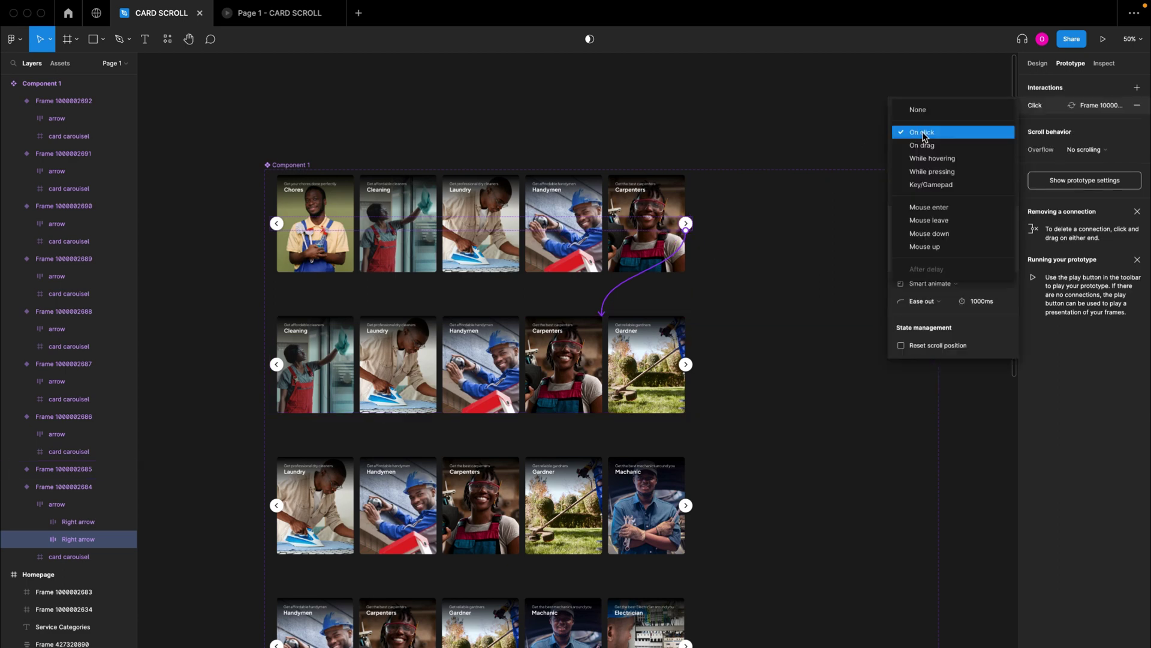
click(924, 134)
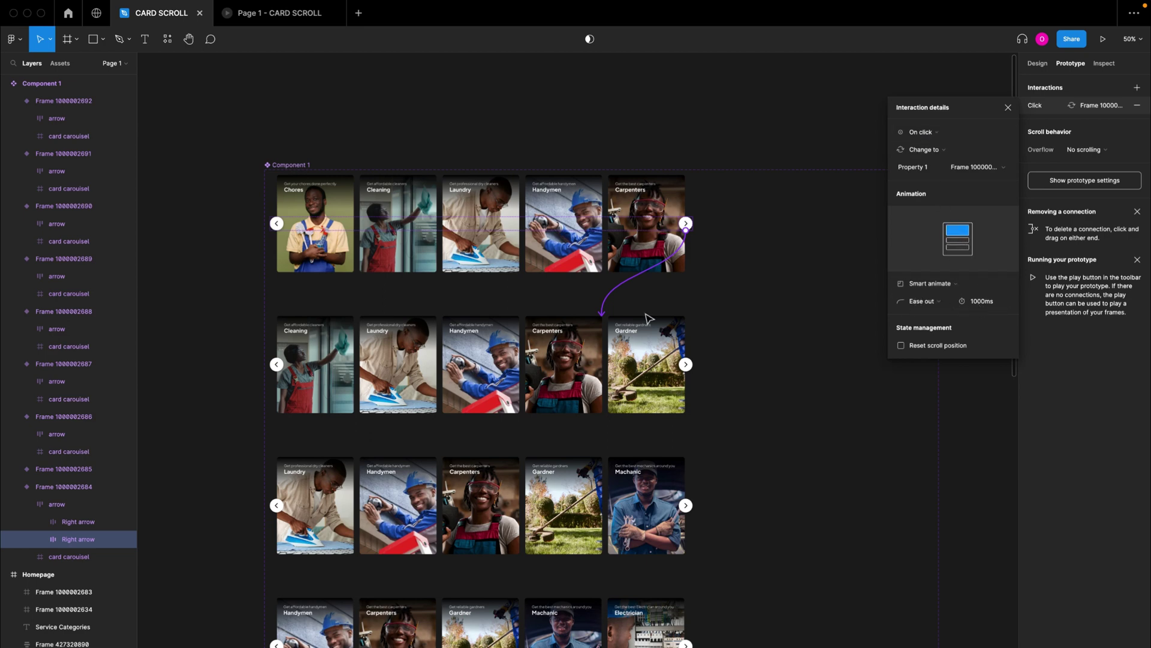
- Connect the second carousel variant to the third with an After delay 800 ms trigger, Change to and Smart animate, Ease out, 1000 ms
scroll(648, 318, down, 5)
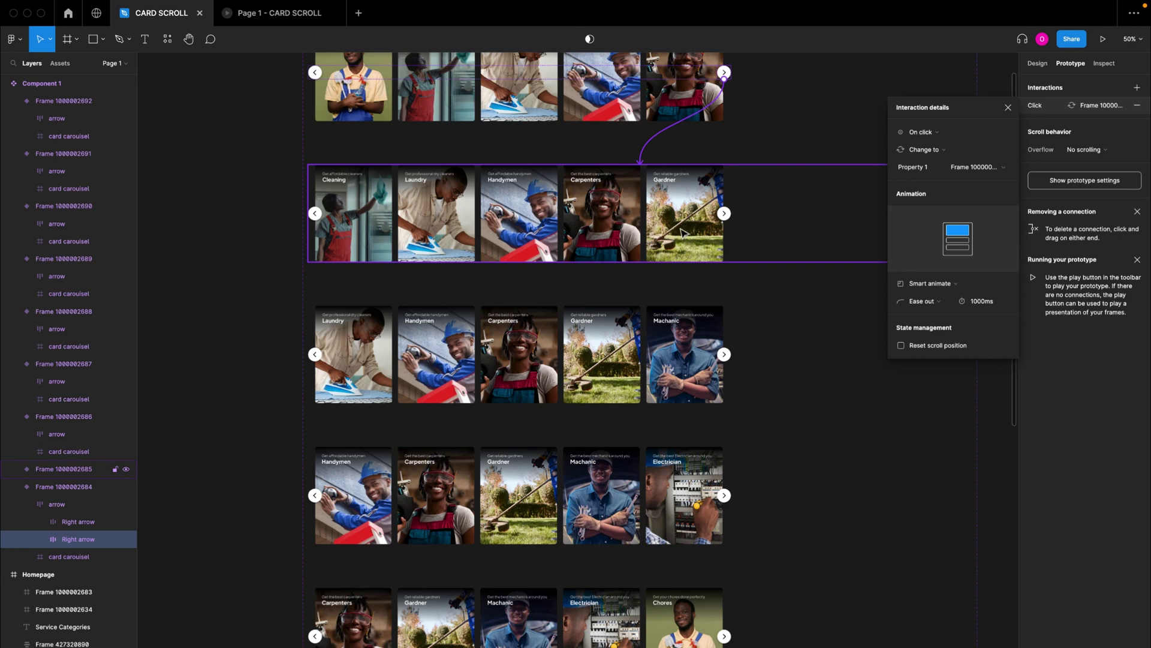
click(659, 239)
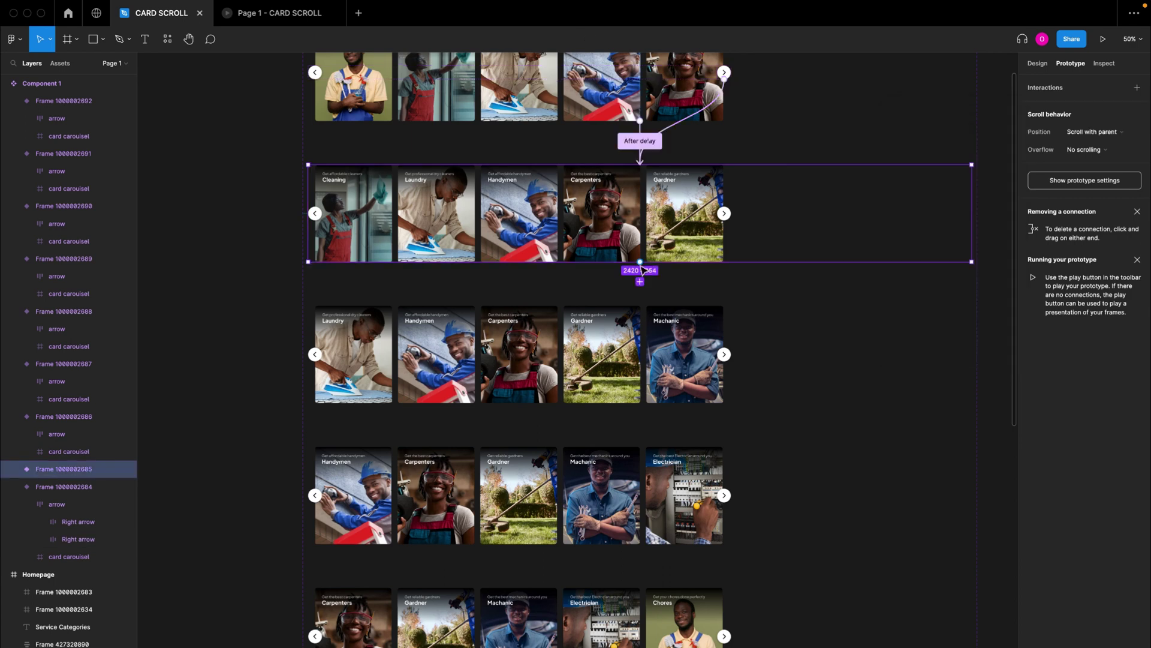
drag(640, 262, 645, 339)
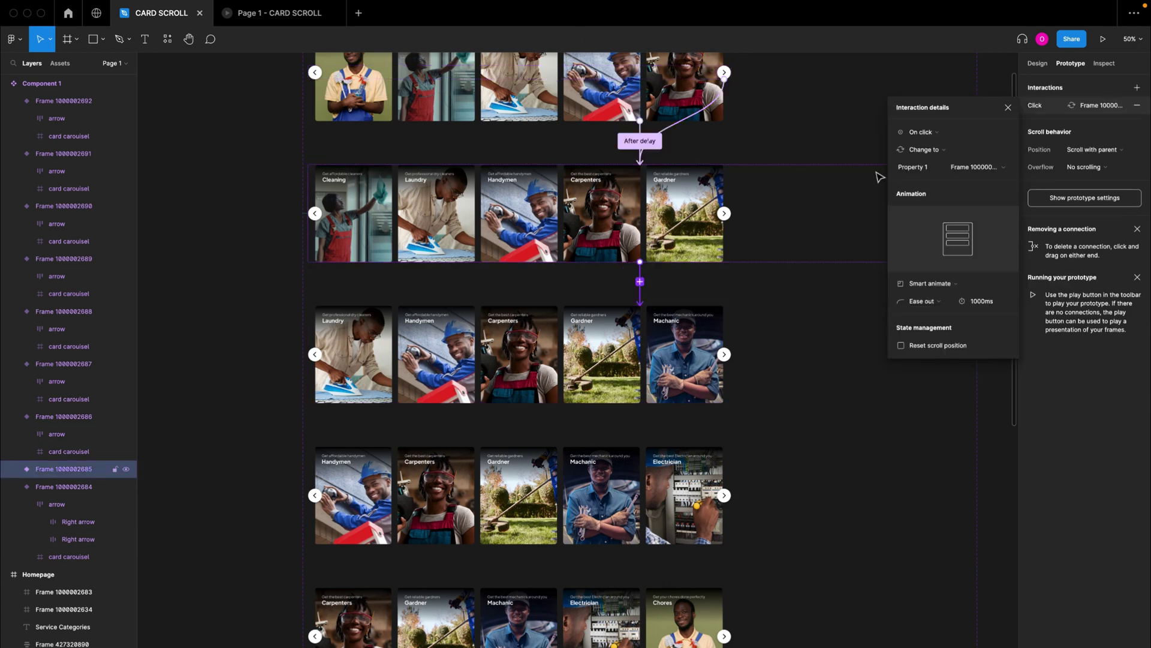
click(930, 134)
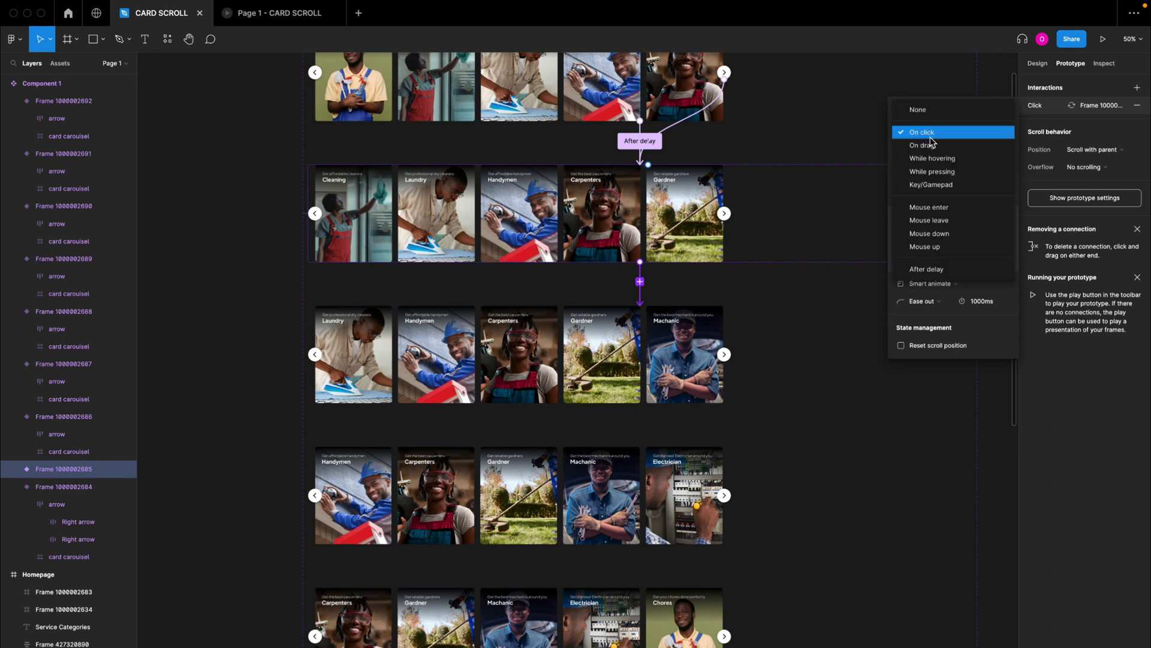
click(933, 266)
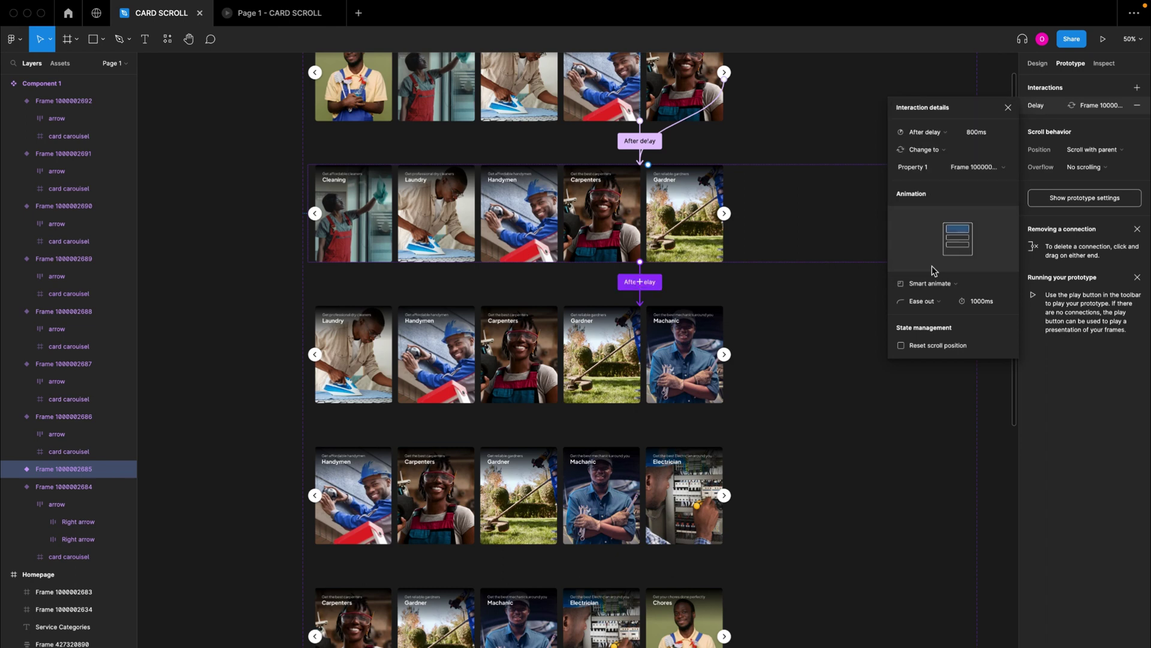
- Connect the right arrow inside the second carousel variant to the third variant
click(723, 220)
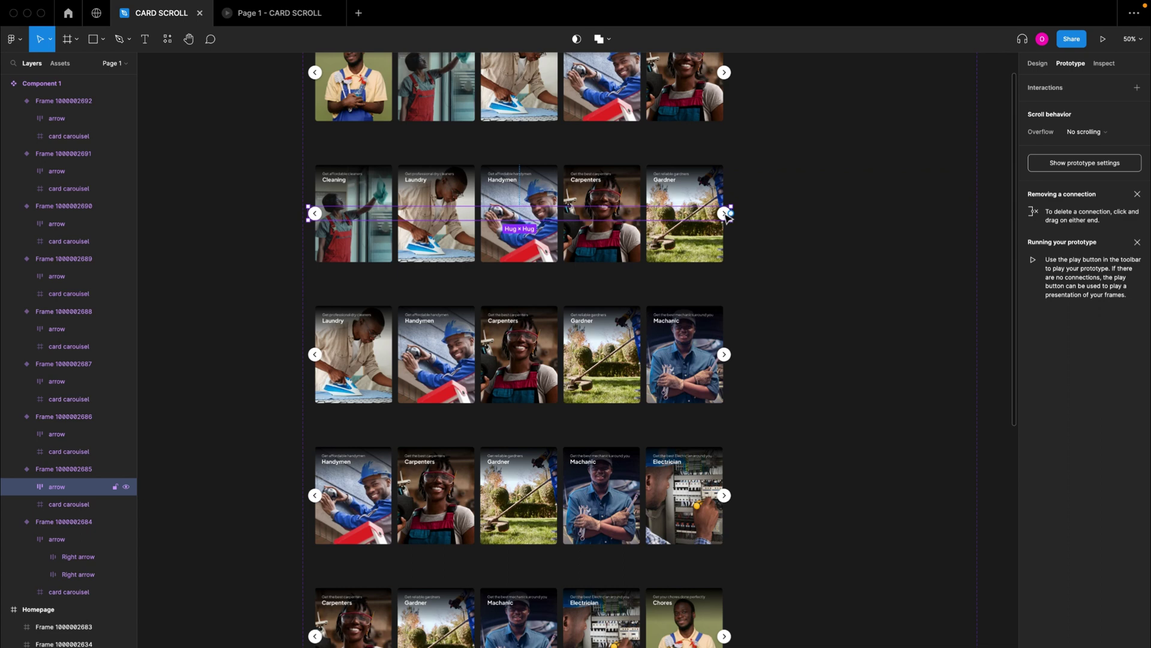
double_click(724, 214)
drag(730, 214, 717, 330)
- Connect the third carousel variant to the fourth with an After delay trigger
scroll(714, 330, down, 5)
scroll(713, 330, right, 2)
click(633, 240)
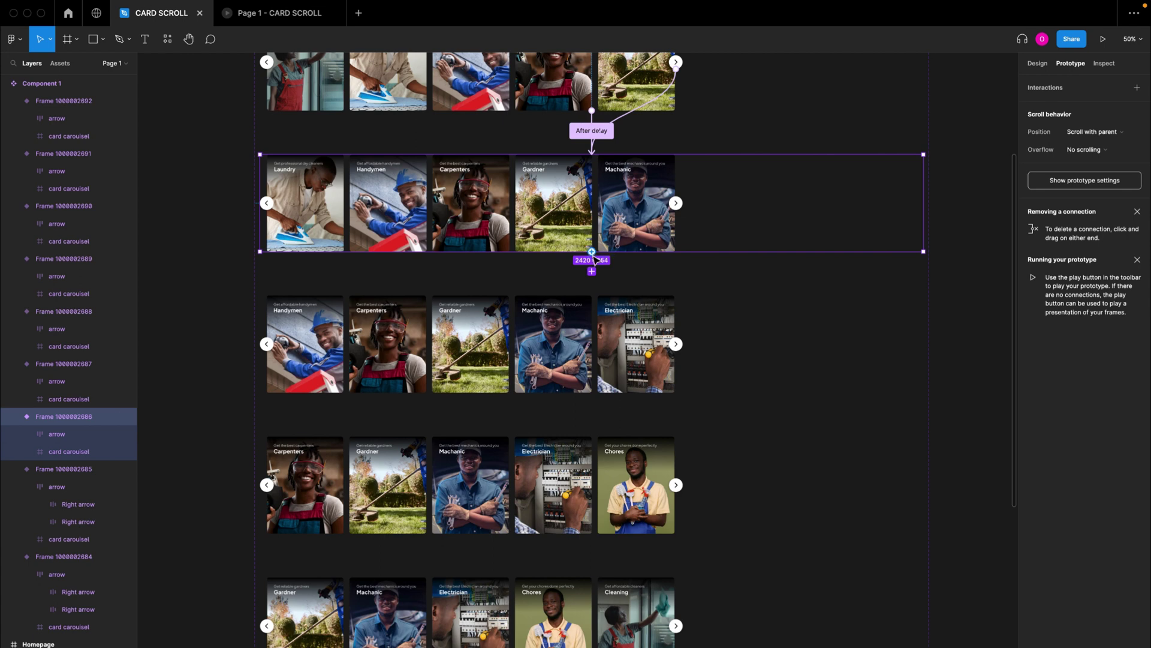
drag(594, 257, 597, 319)
click(921, 132)
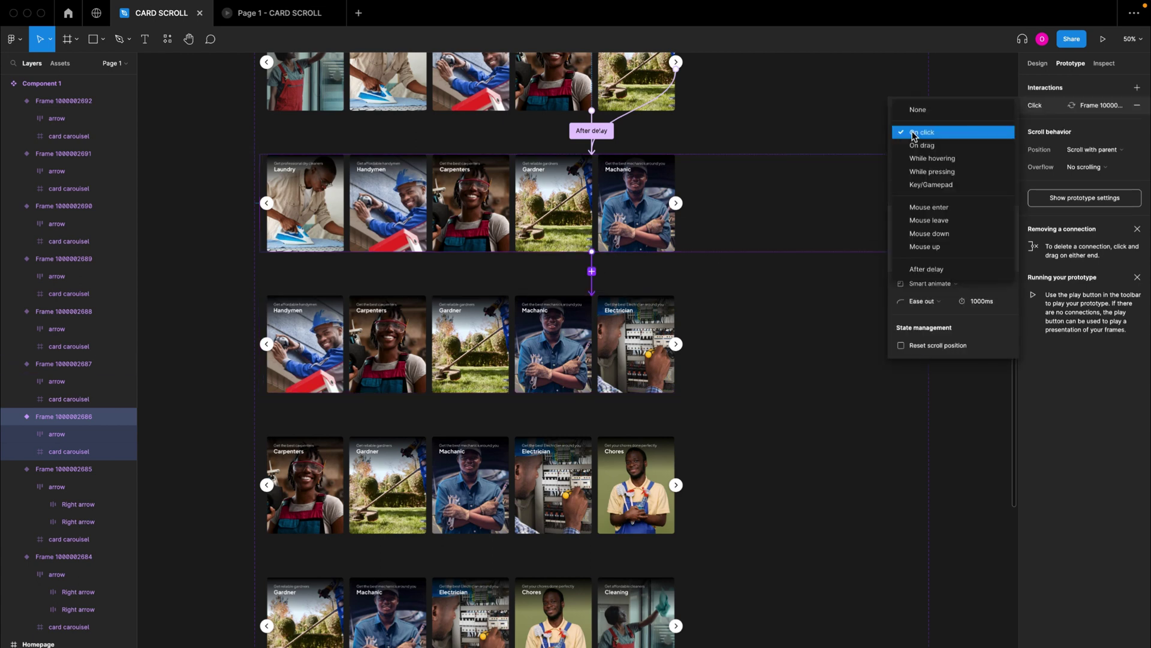
click(921, 265)
- Connect the third variant's right arrow to the fourth variant and its left arrow to the second, both On click, Change to, Smart animate, Ease out, 1000 ms
click(690, 210)
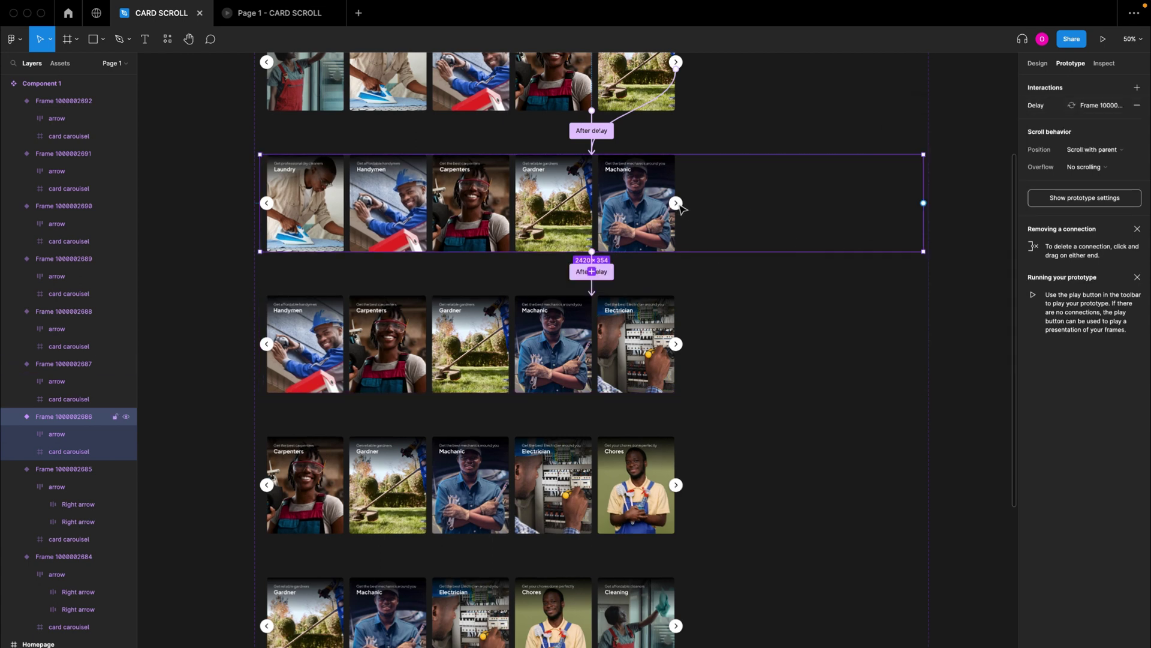
click(682, 204)
click(681, 205)
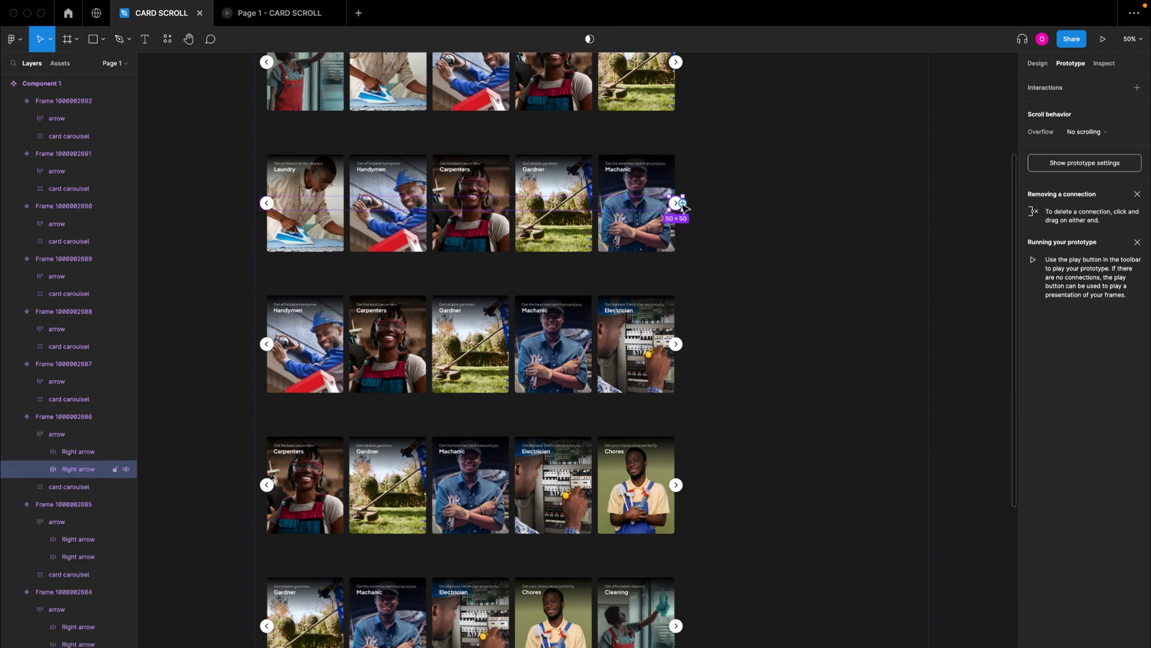
drag(682, 204, 593, 295)
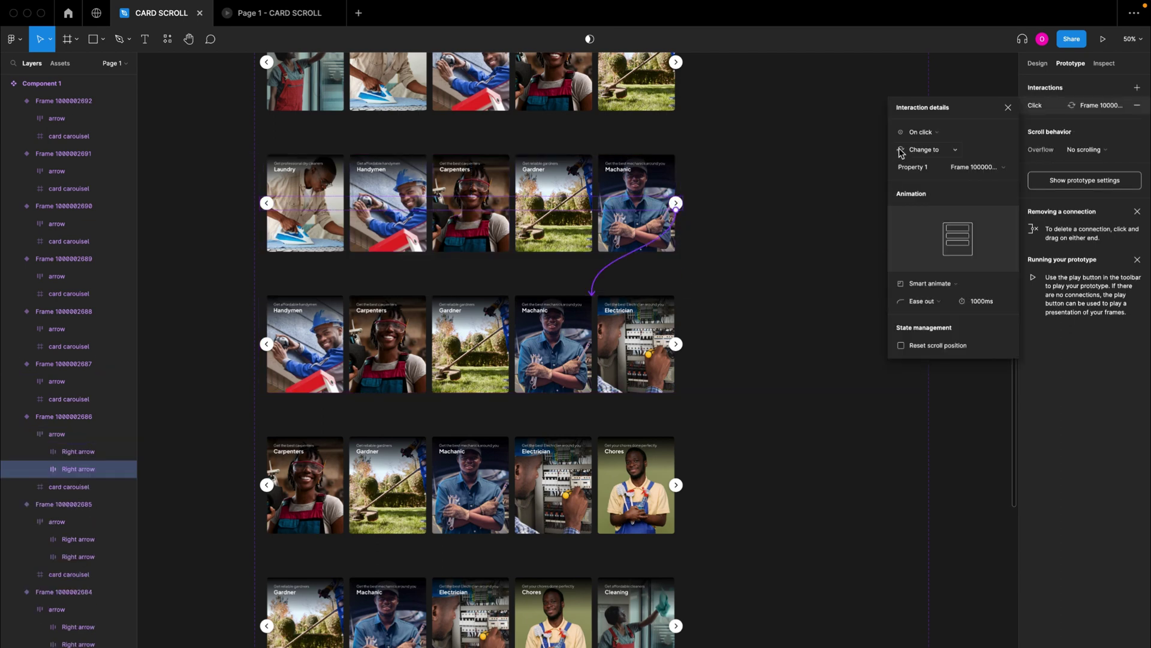
scroll(281, 418, up, 5)
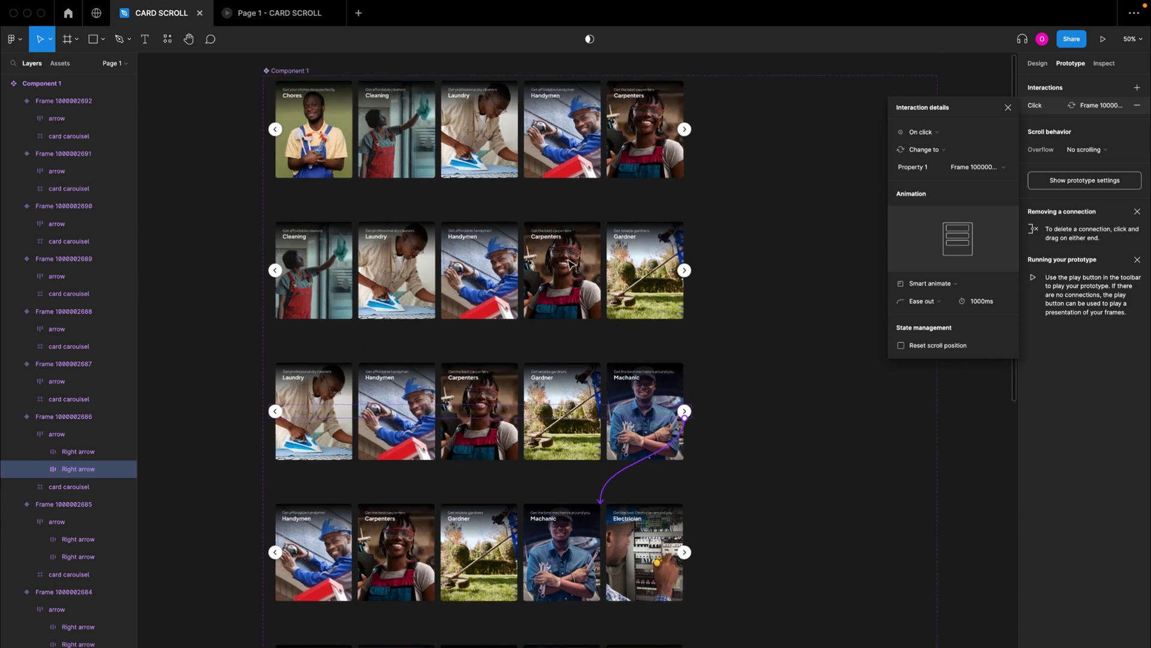
click(276, 412)
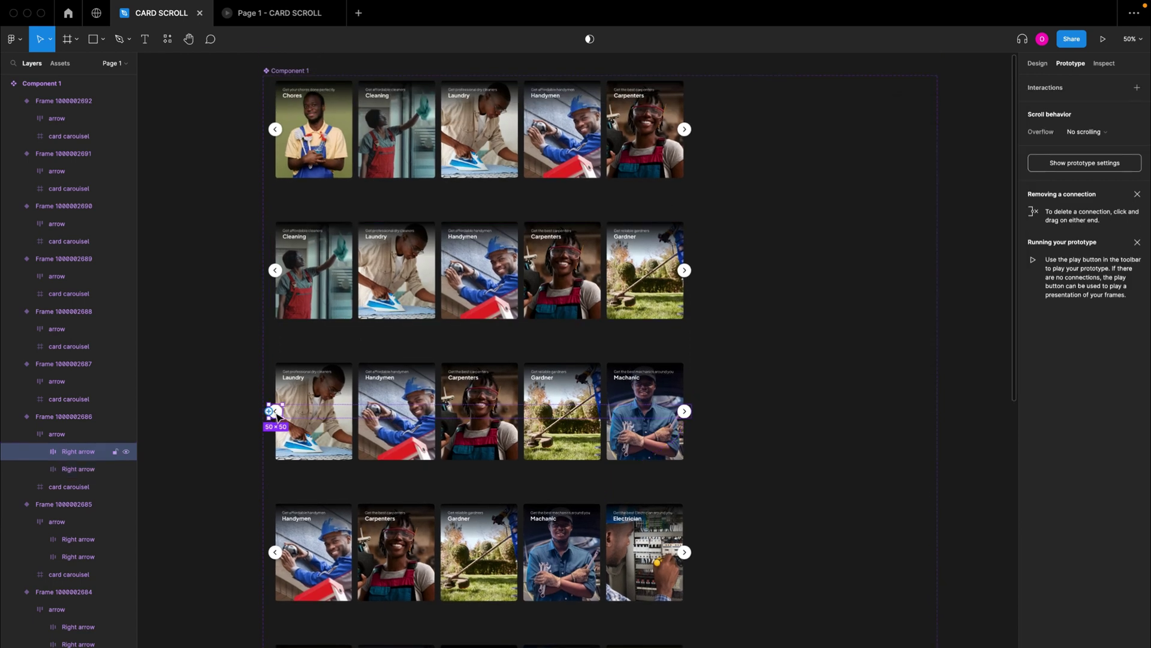
drag(284, 413, 301, 316)
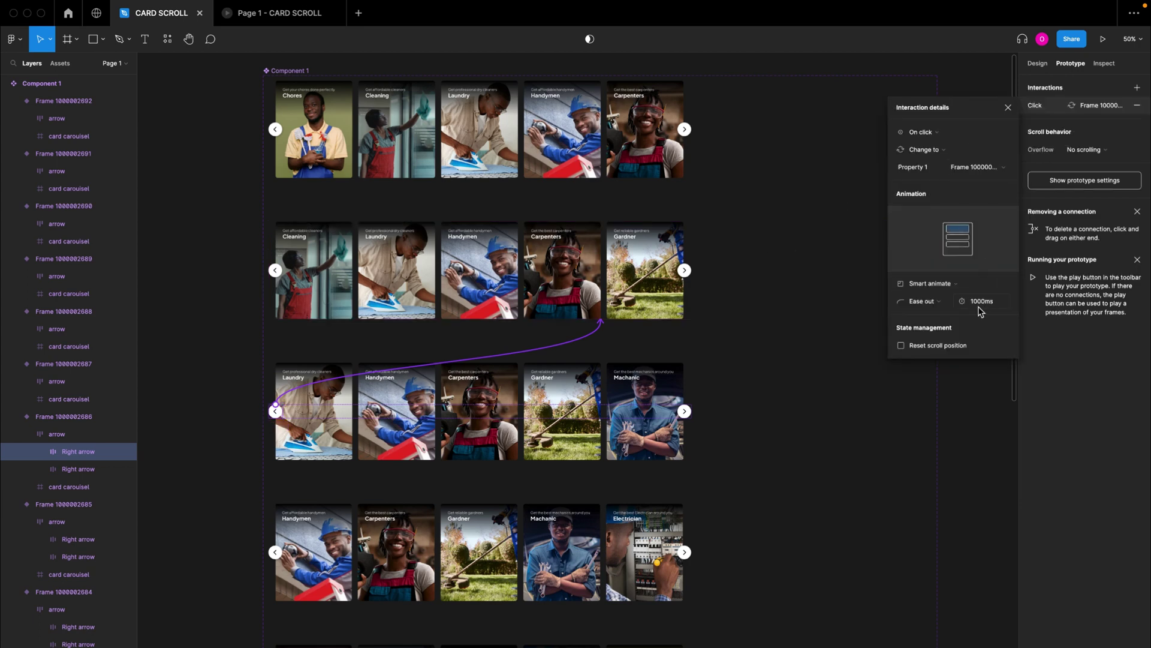
- Connect the left arrow inside the second carousel variant back to the first variant
click(277, 273)
click(278, 274)
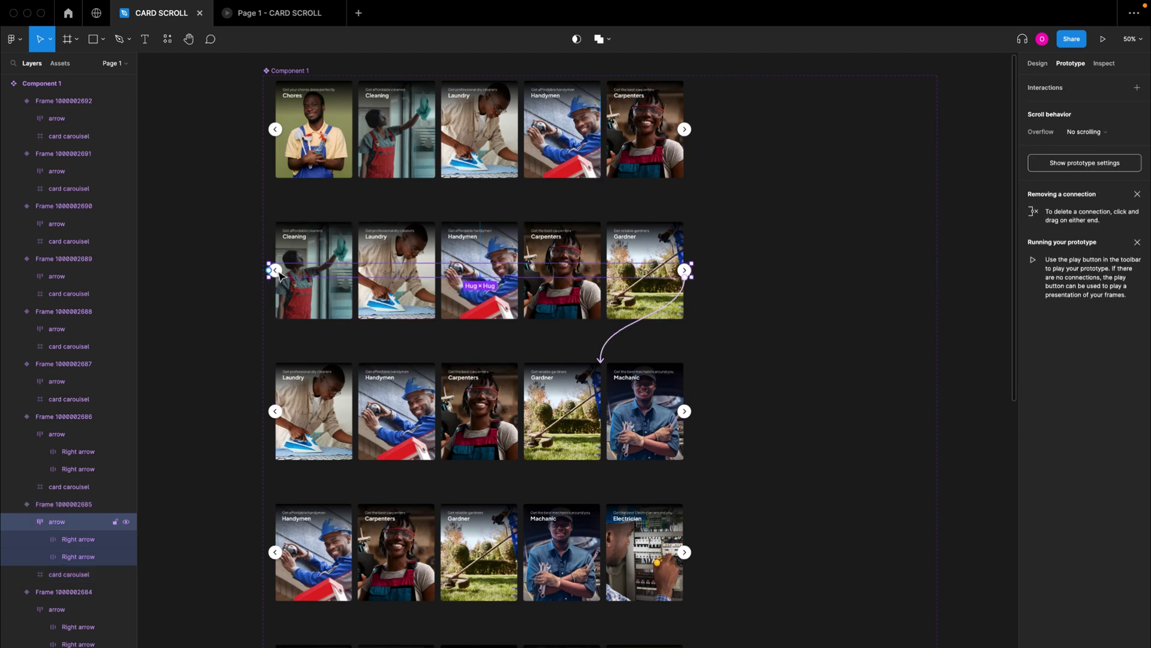
click(280, 275)
drag(282, 269, 314, 160)
click(478, 458)
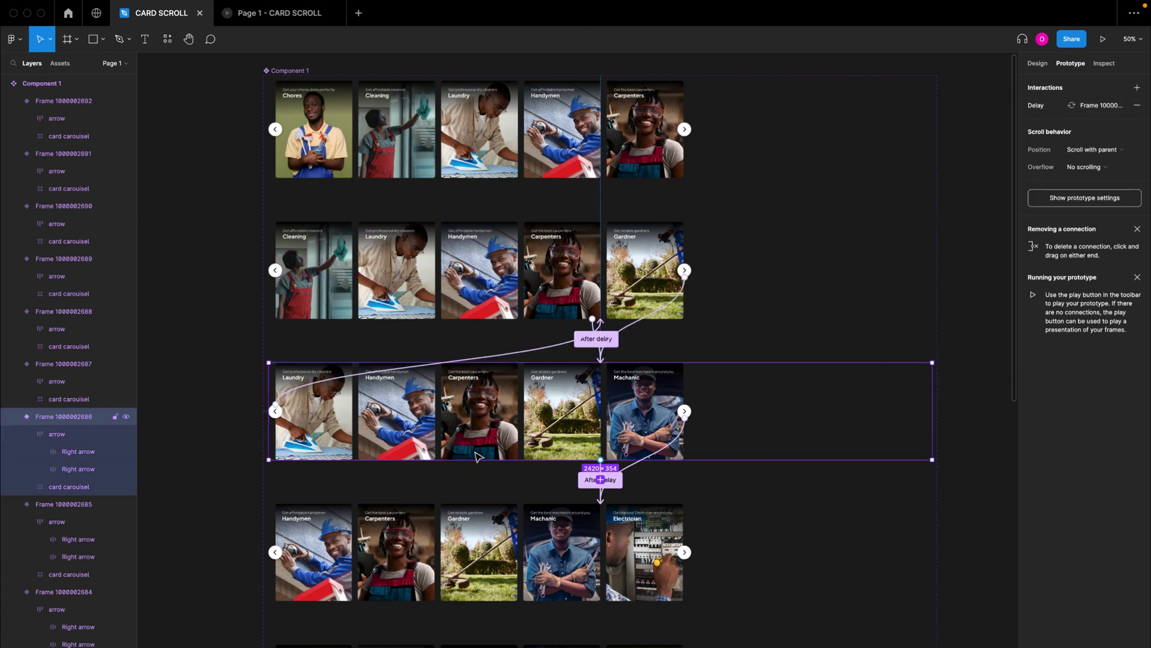
scroll(529, 451, down, 3)
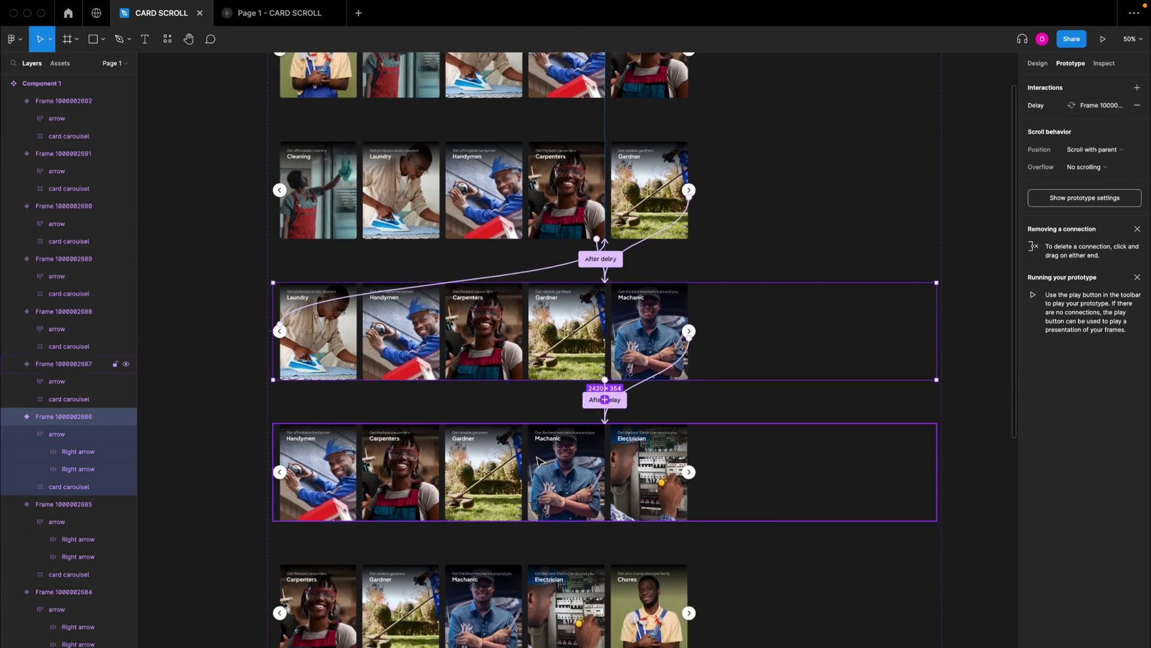
click(606, 401)
click(689, 331)
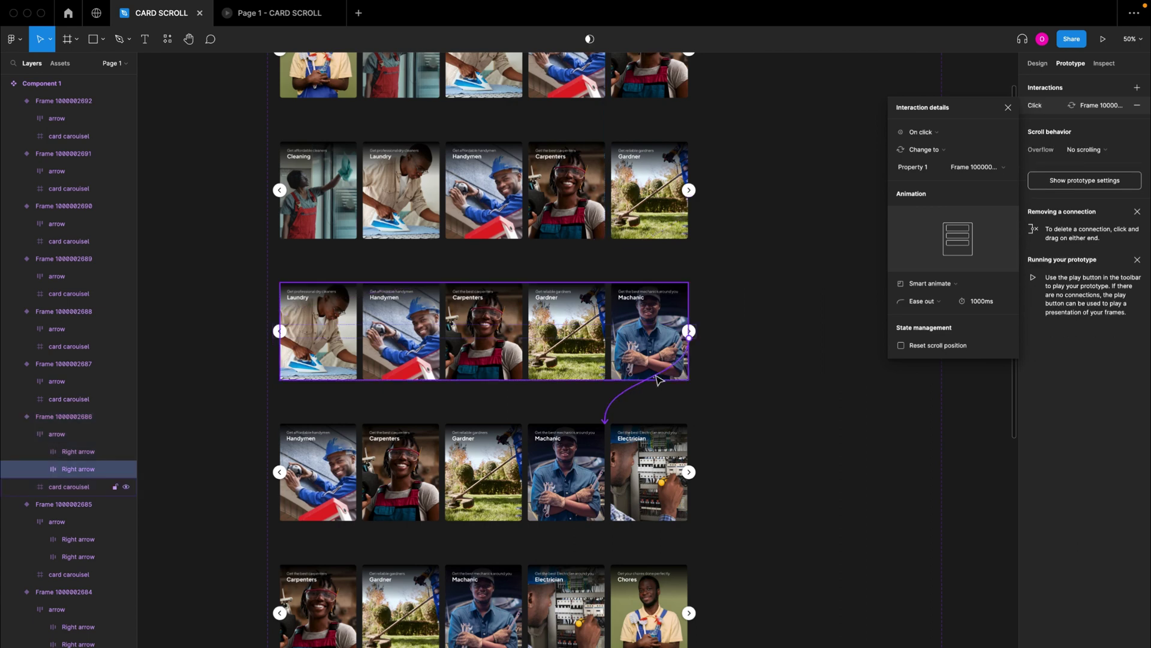
- Connect the fourth carousel variant to the fifth with an After delay 800 ms trigger, Change to and Smart animate, Ease out, 1000 ms
scroll(551, 343, down, 5)
click(551, 343)
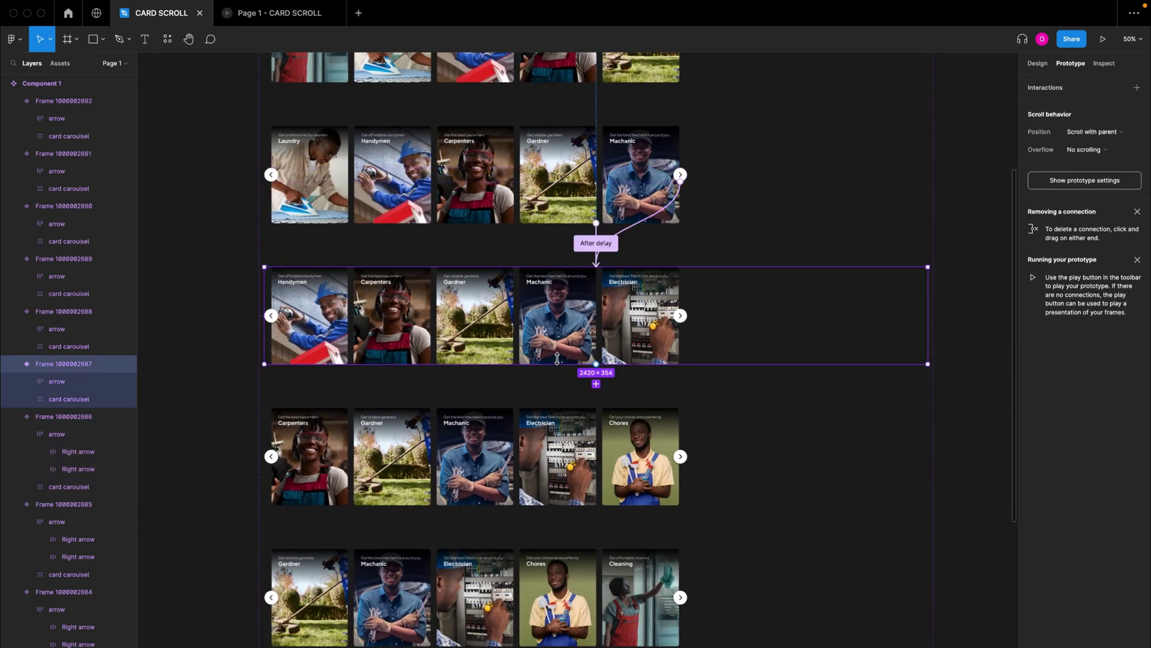
drag(596, 364, 570, 432)
click(921, 132)
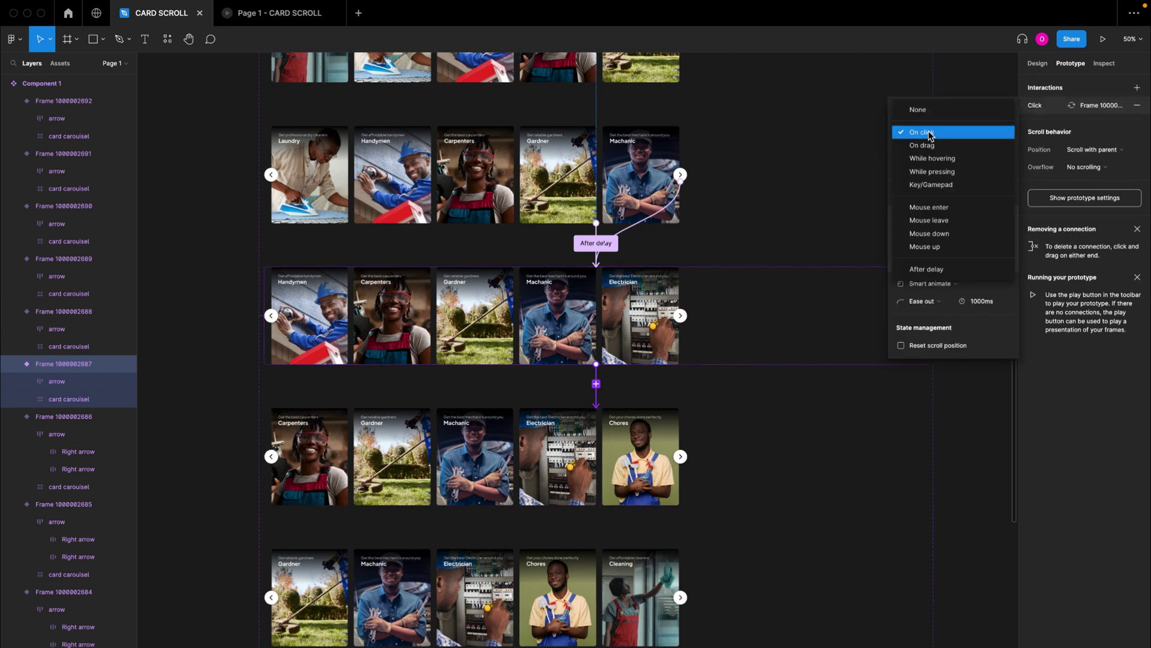
click(946, 265)
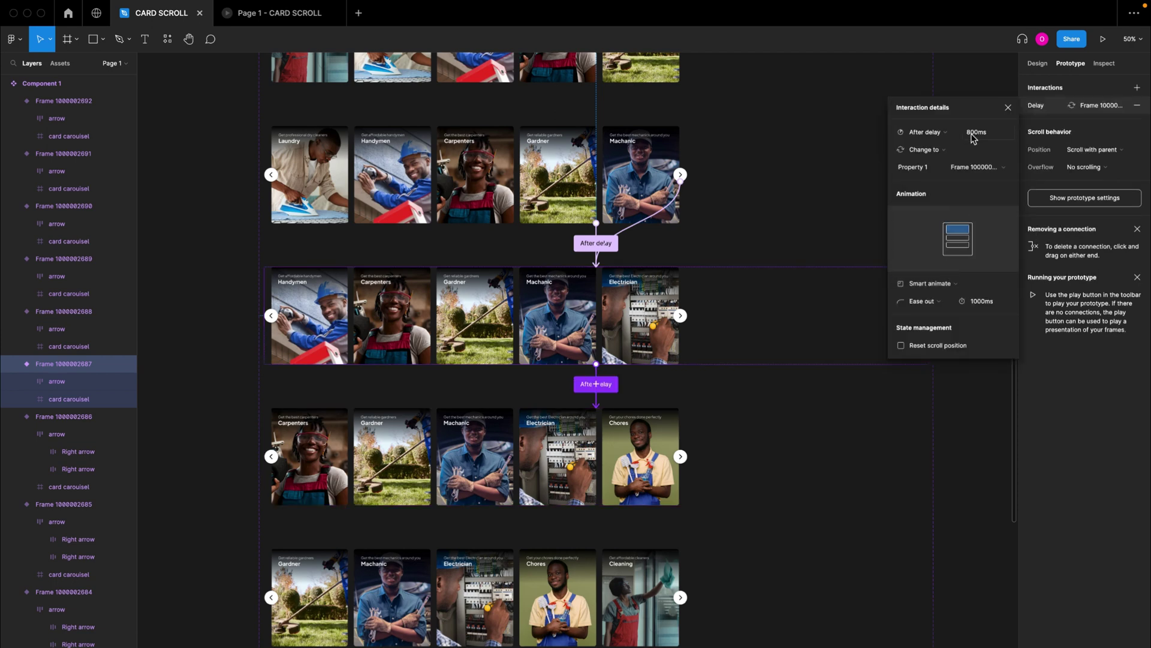
- Connect the fourth variant's right arrow to the fifth variant and its left arrow to the third, both On click, Change to, Smart animate, Ease out, 1000 ms
double_click(682, 320)
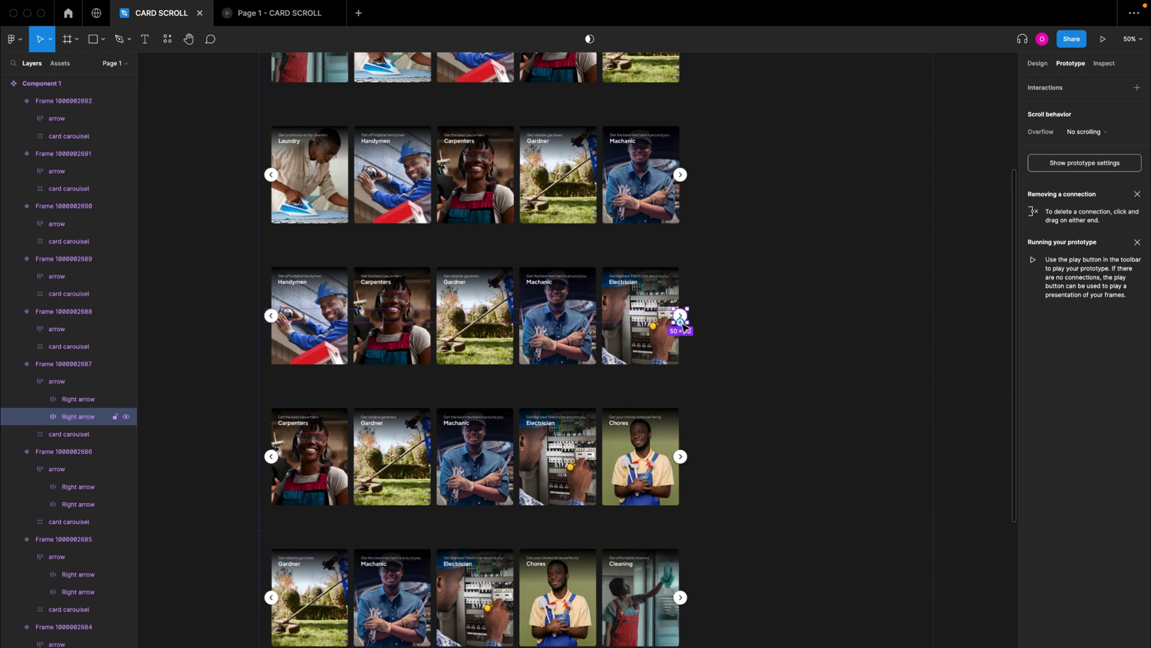
drag(680, 322, 597, 419)
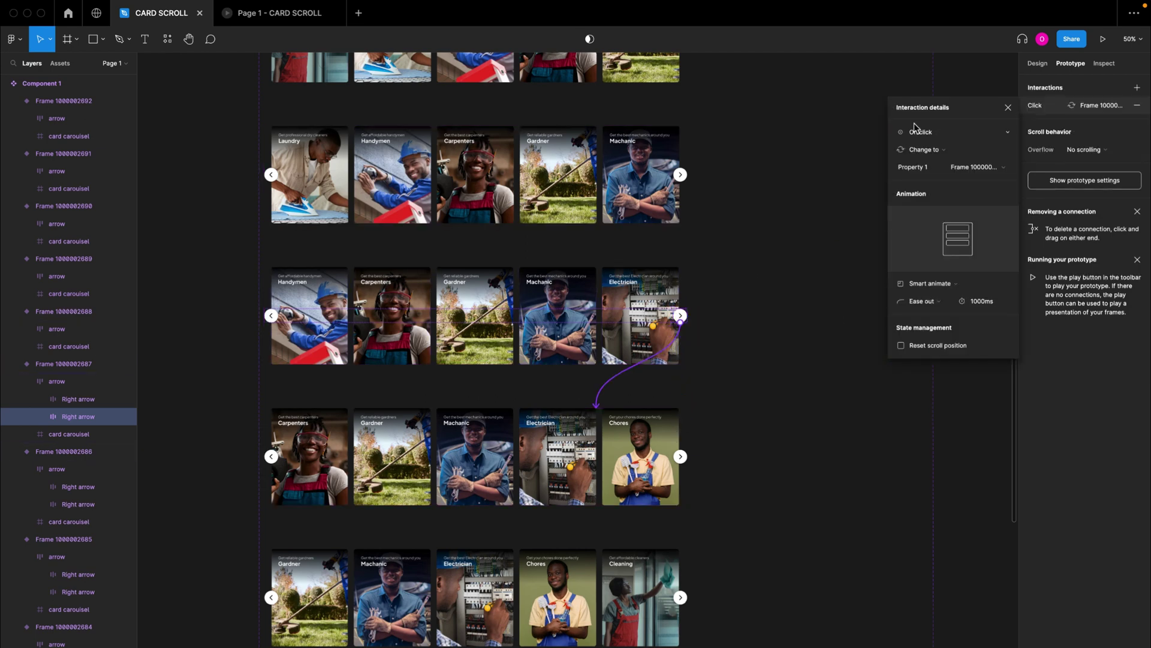
click(271, 315)
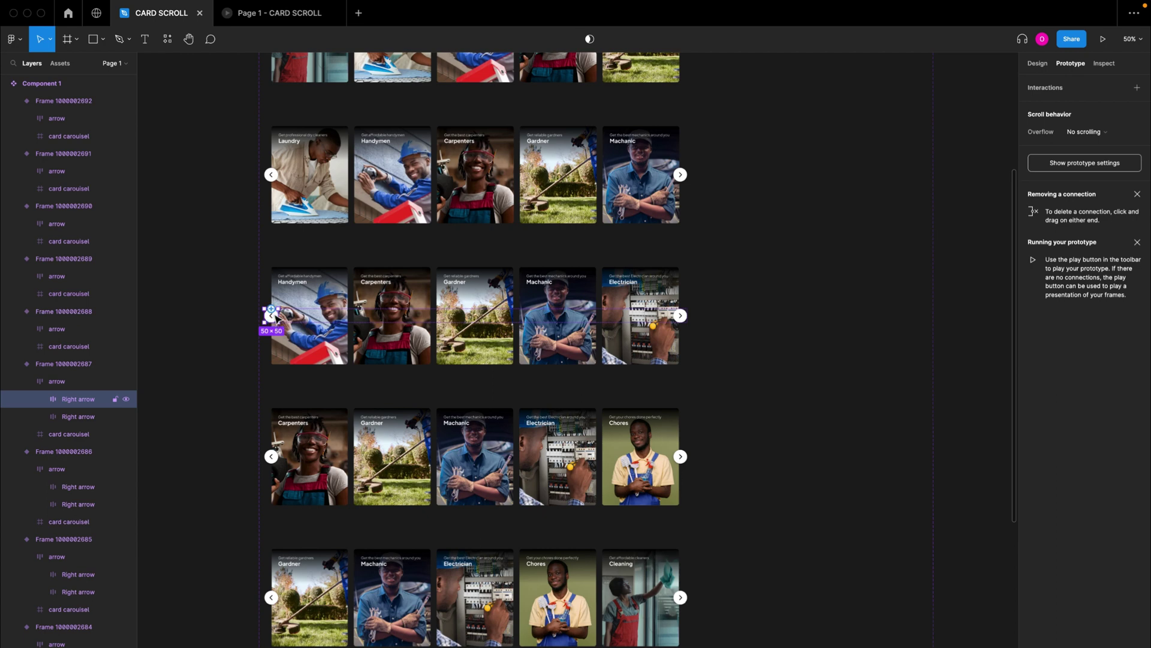
drag(271, 310, 360, 203)
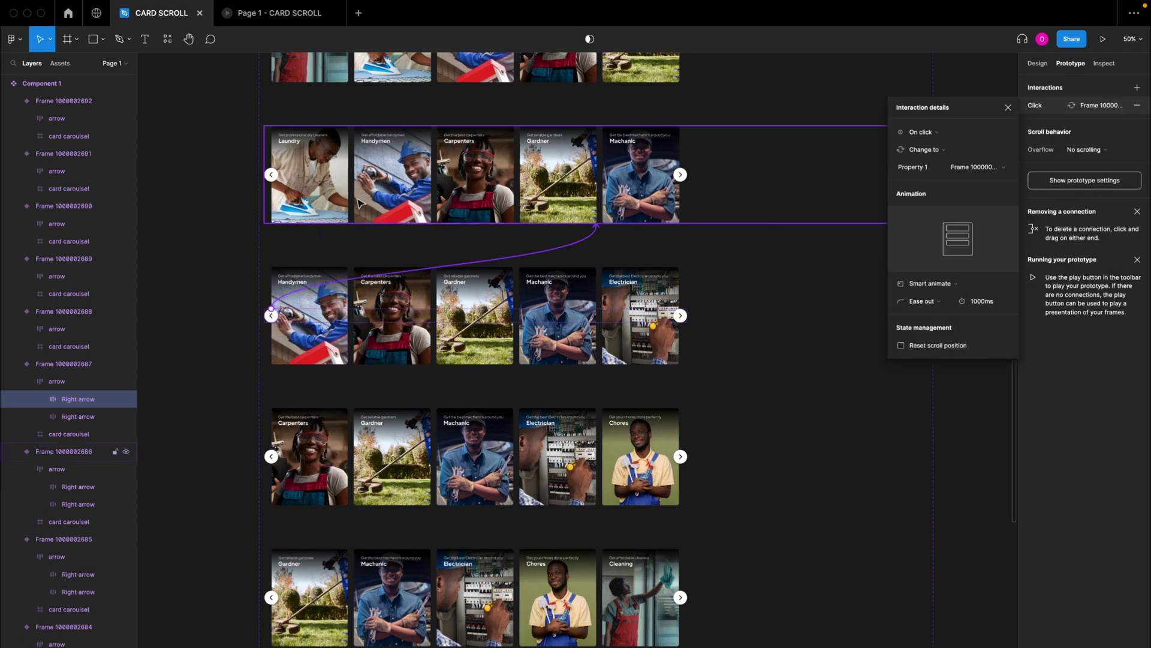
- Connect the fifth carousel variant to the sixth with an After delay 800 ms trigger, Change to and Smart animate, Ease out, 1000 ms
scroll(485, 384, down, 3)
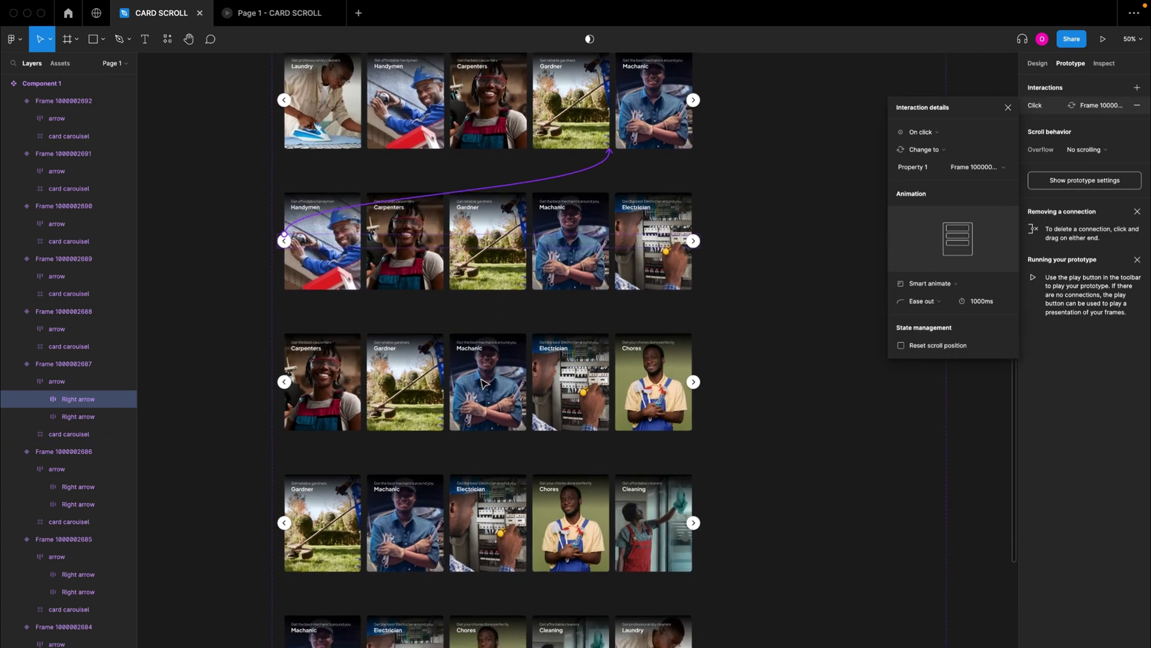
click(510, 341)
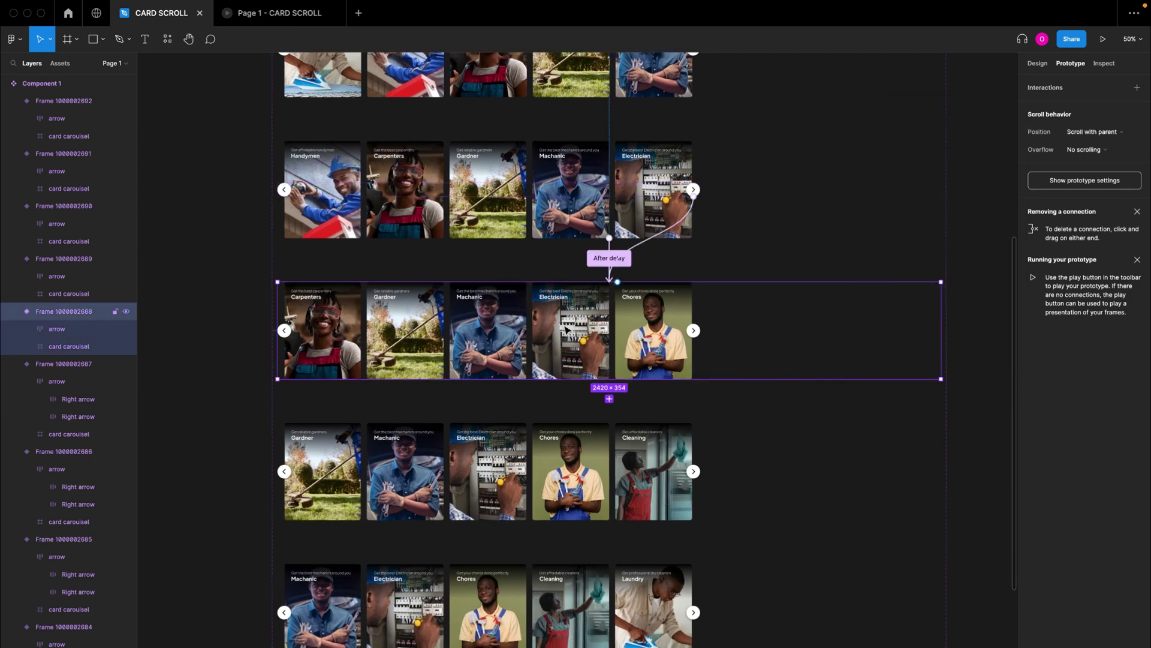
drag(610, 380, 573, 442)
click(919, 135)
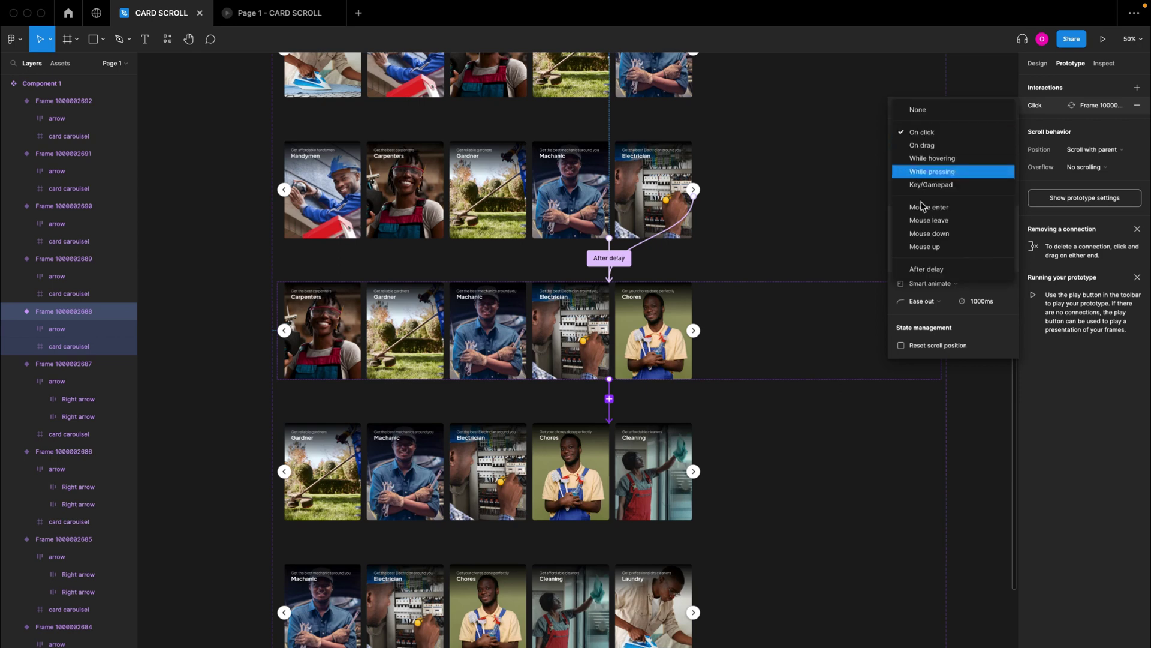
click(923, 270)
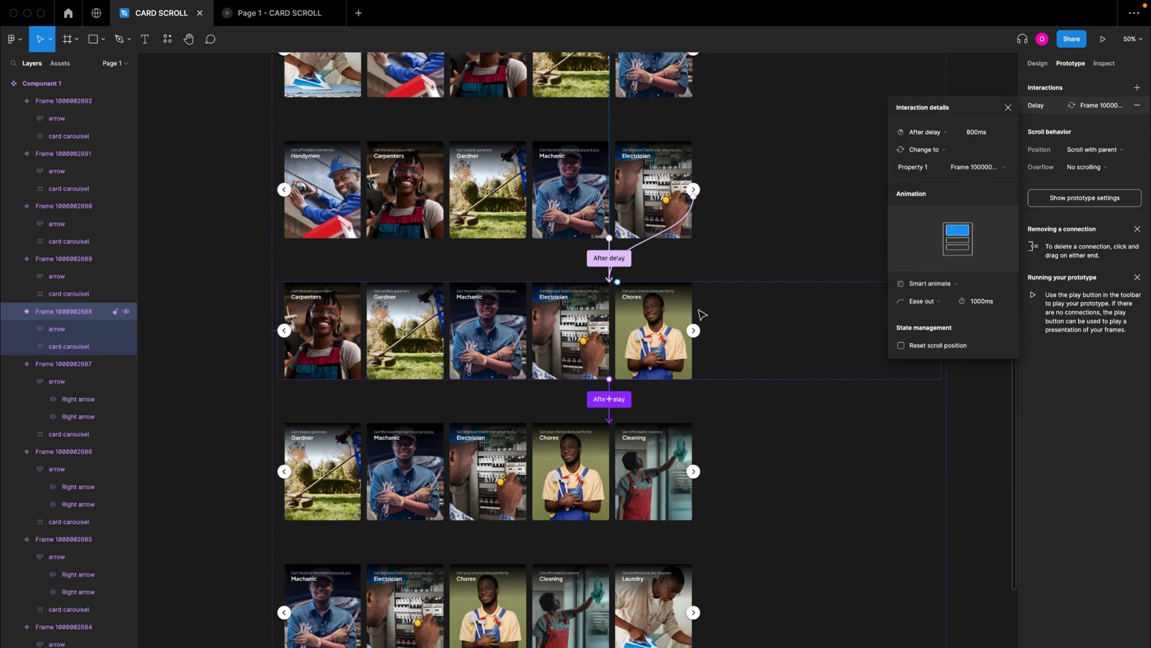
- Connect the fifth variant's right arrow to the sixth variant and its left arrow to the fourth, both On click, Change to, Smart animate, Ease out, 1000 ms
click(696, 333)
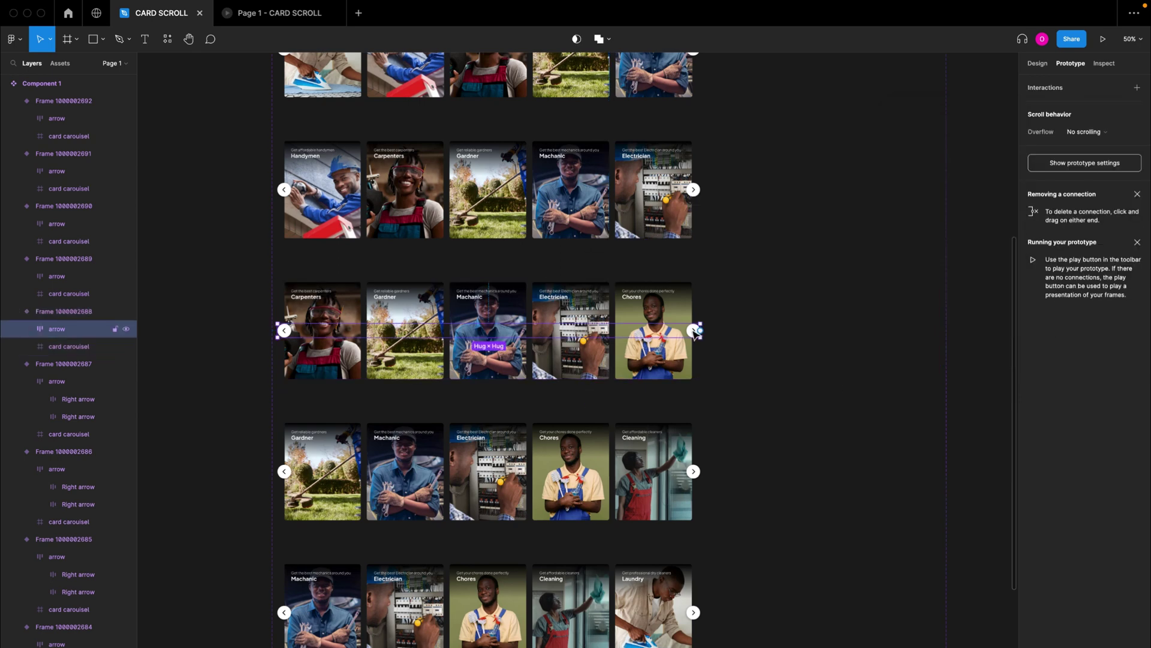
double_click(696, 331)
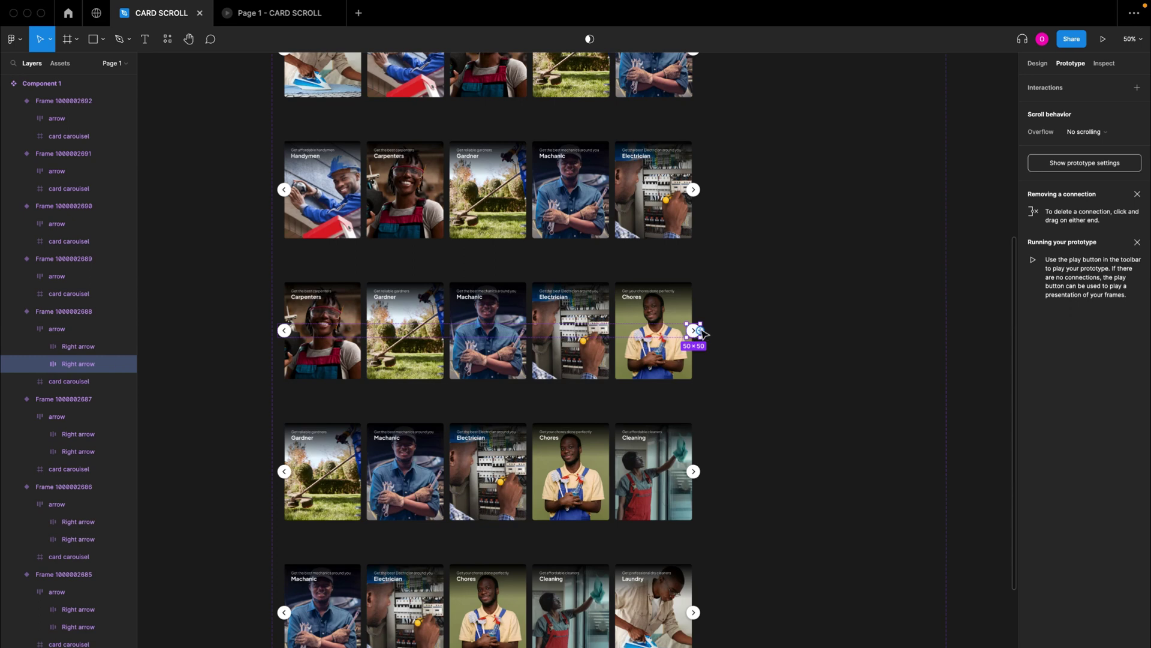
drag(702, 331, 686, 456)
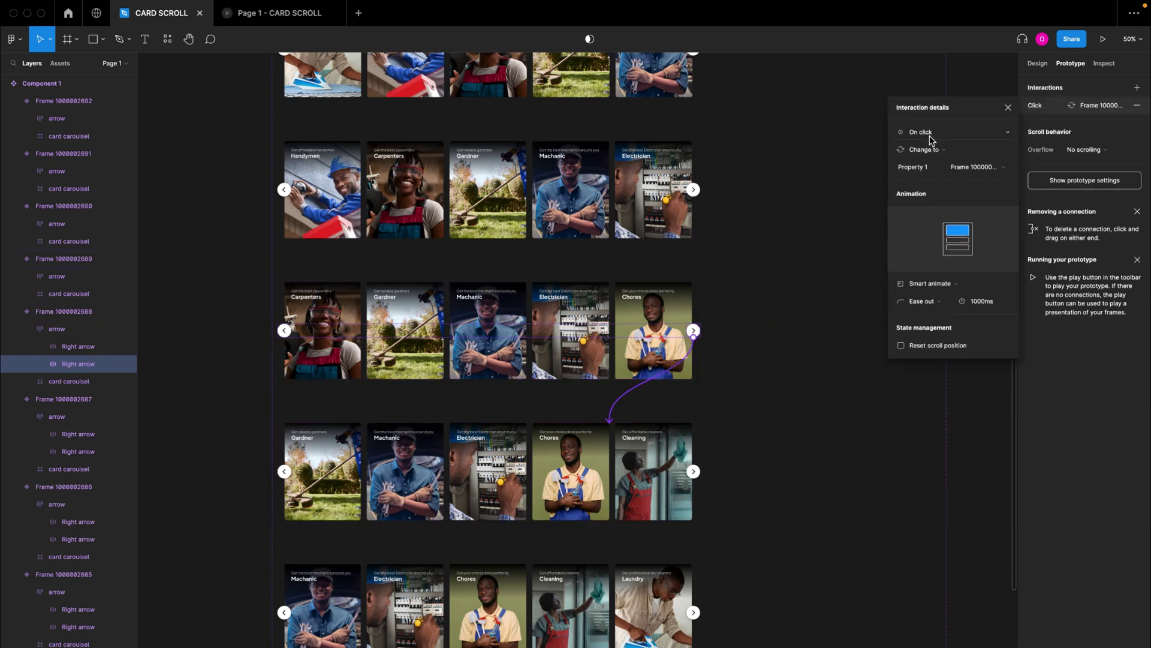
click(288, 335)
drag(292, 331, 333, 214)
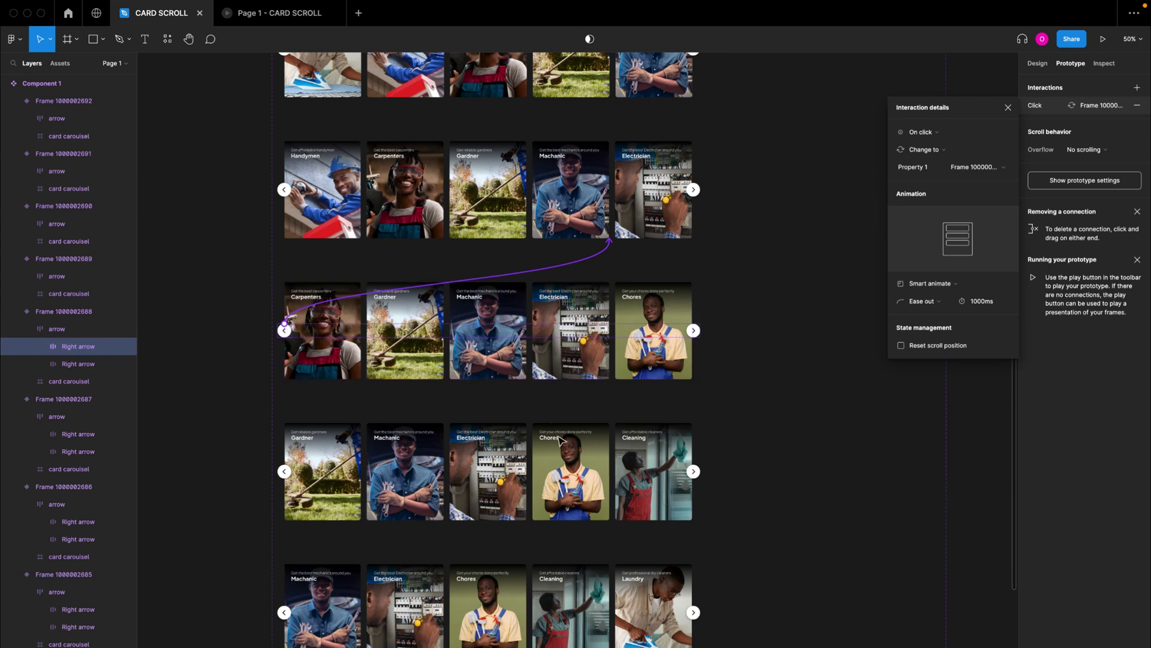
- Connect the sixth carousel variant to the seventh with an After delay 800 ms trigger, Change to and Smart animate, Ease out, 1000 ms
scroll(563, 442, down, 5)
click(536, 342)
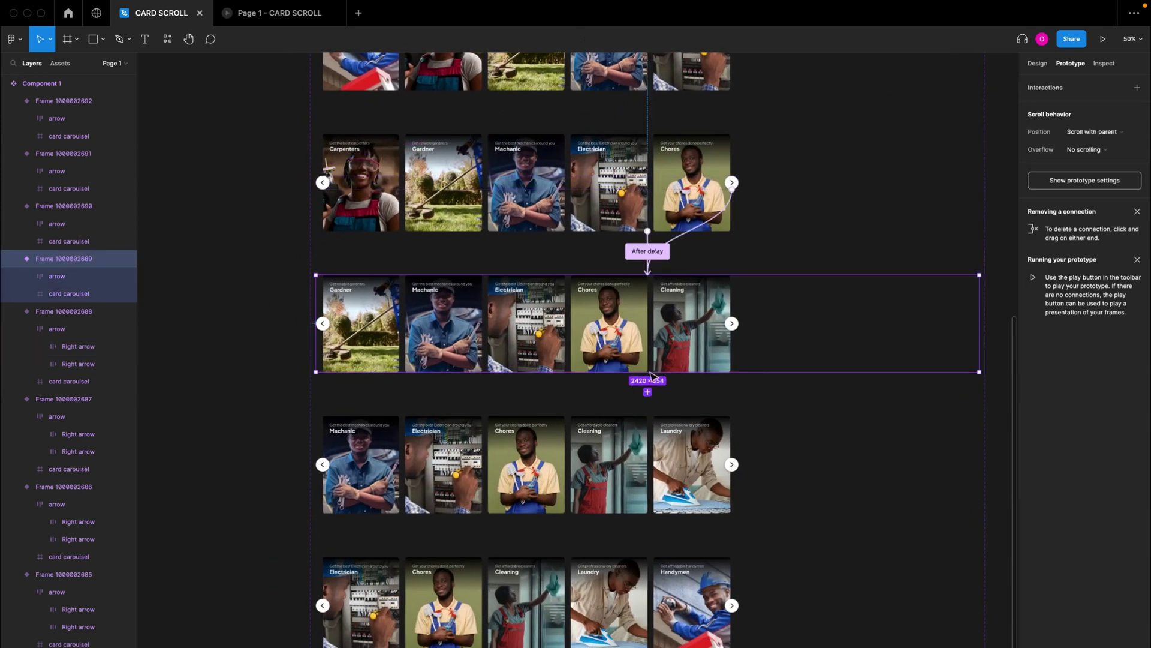
drag(647, 372, 616, 433)
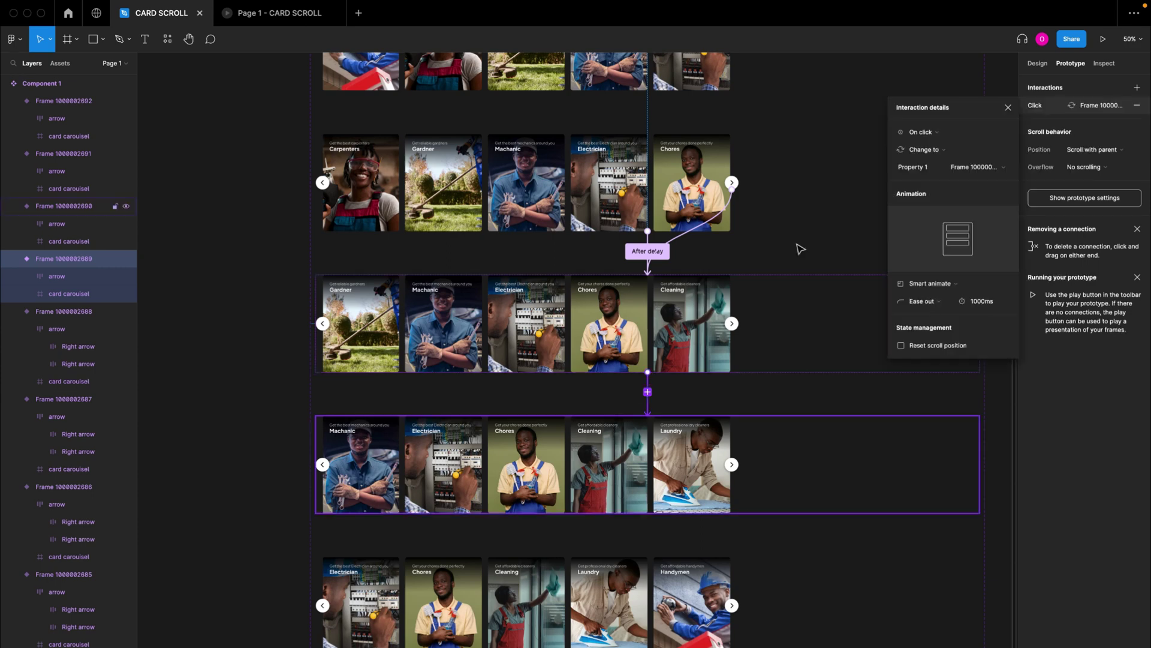
click(933, 133)
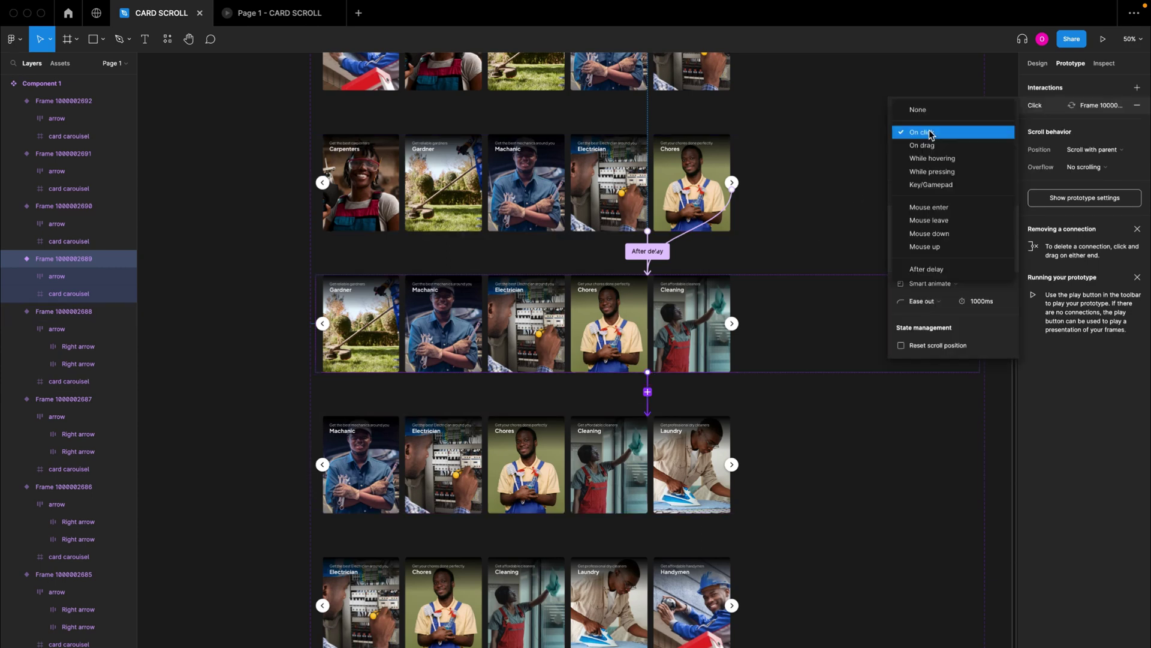
click(933, 274)
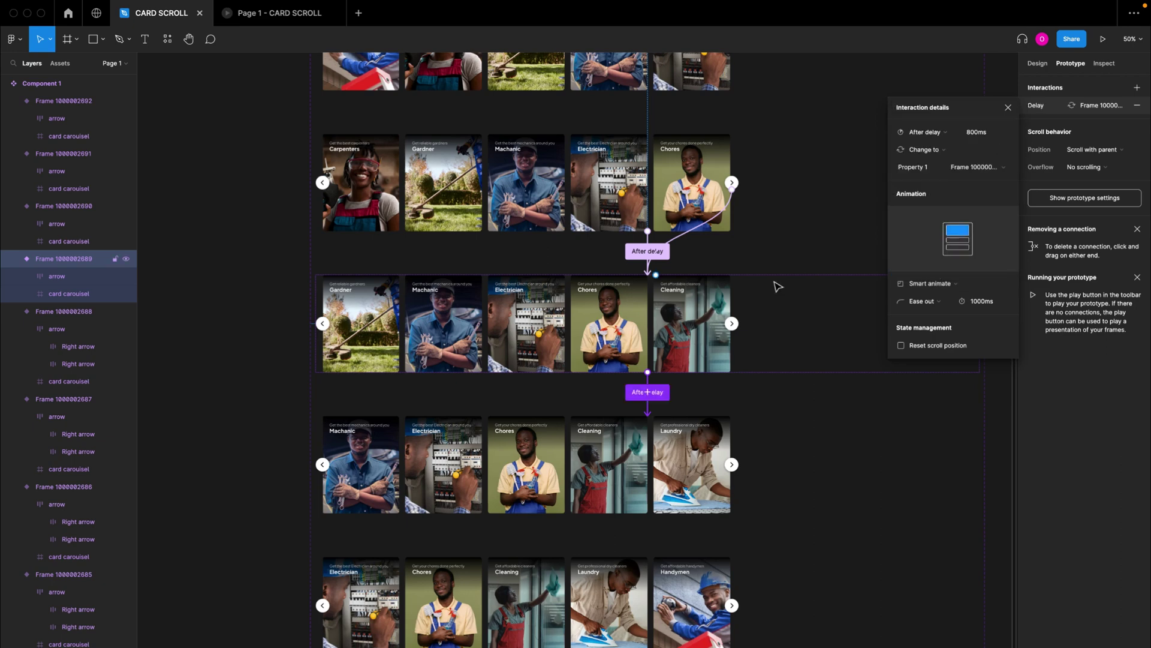
- Connect the sixth variant's right arrow to the seventh variant and its left arrow to the fifth, both On click, Change to, Smart animate, Ease out, 1000 ms
click(740, 329)
double_click(737, 327)
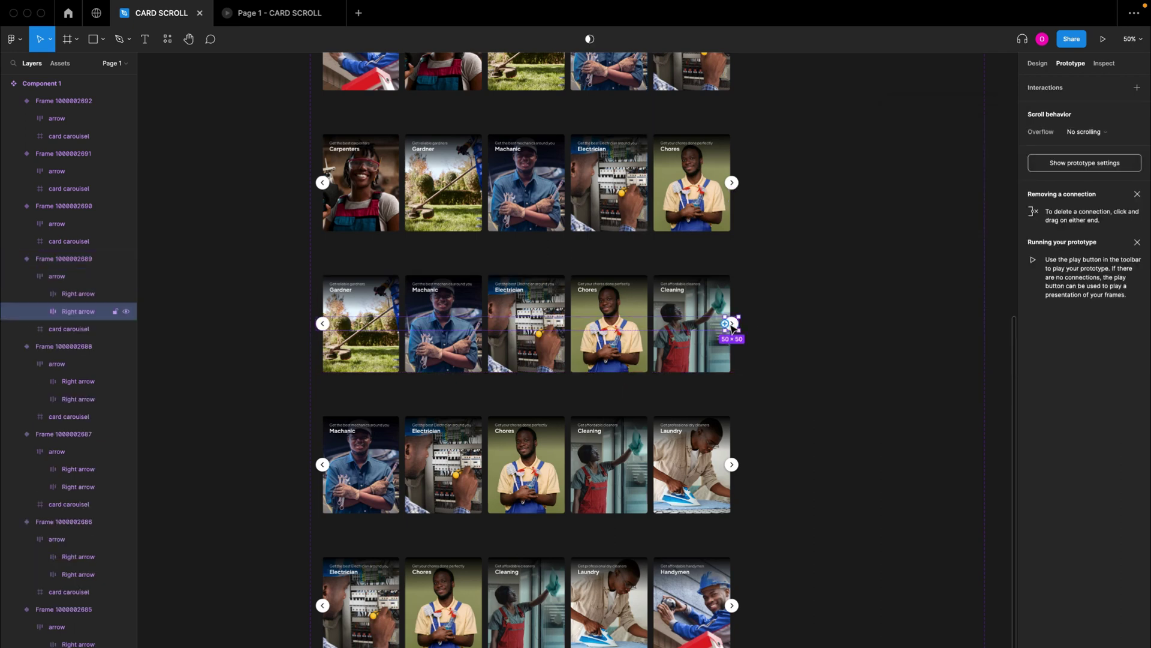
drag(731, 317, 648, 414)
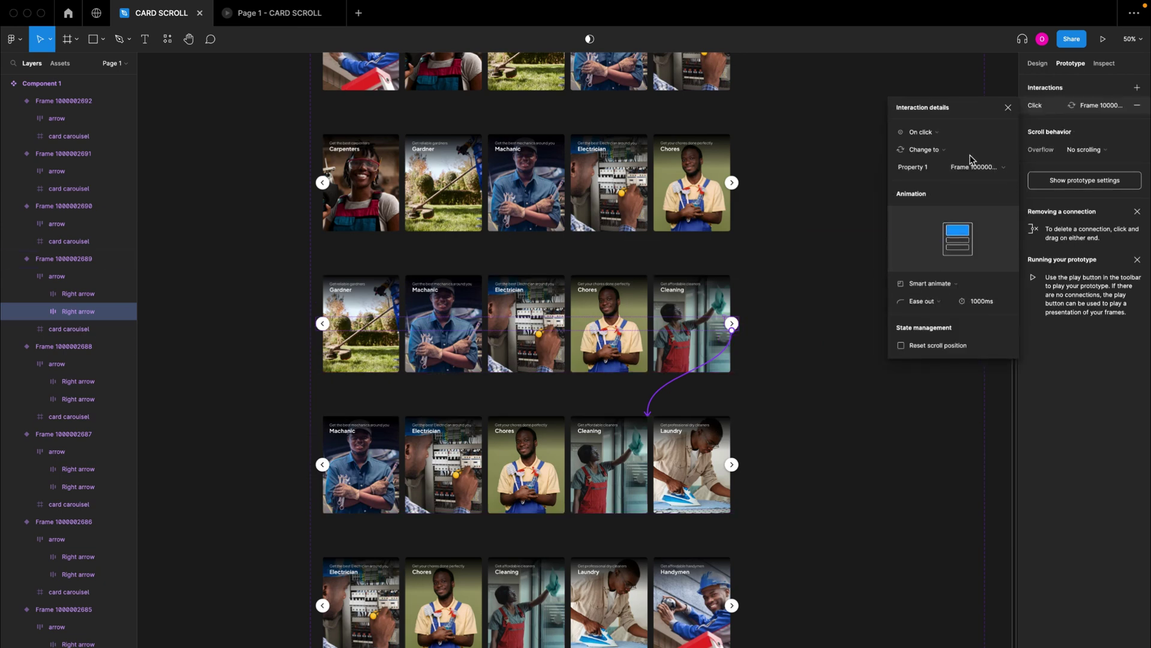
click(326, 324)
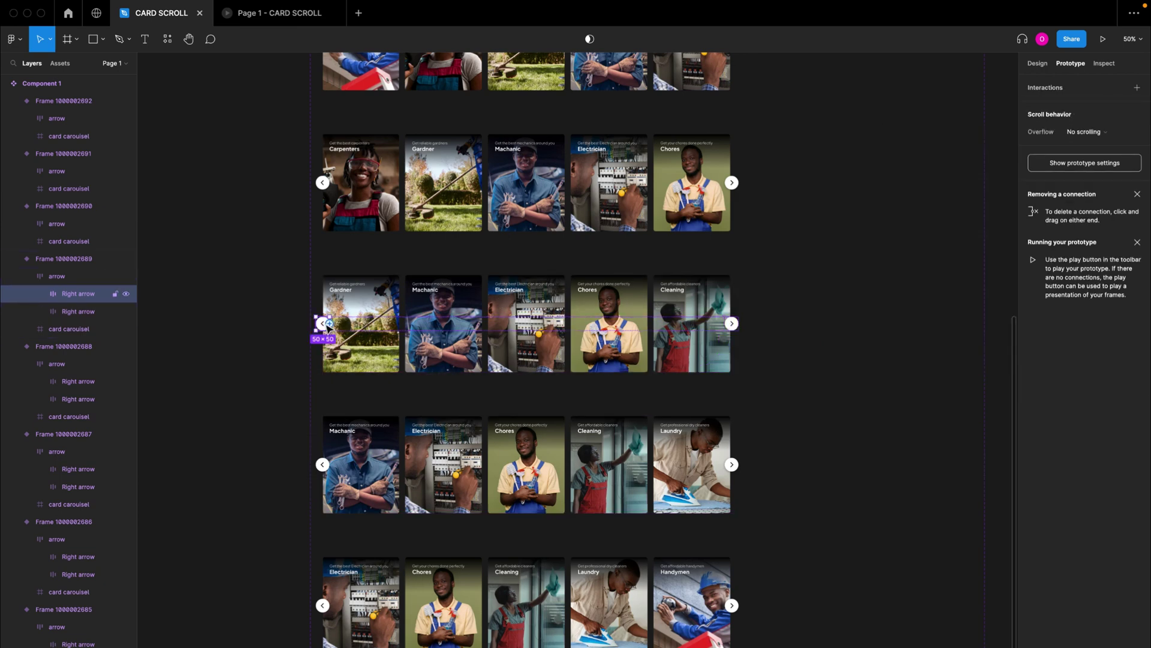
drag(329, 323, 378, 205)
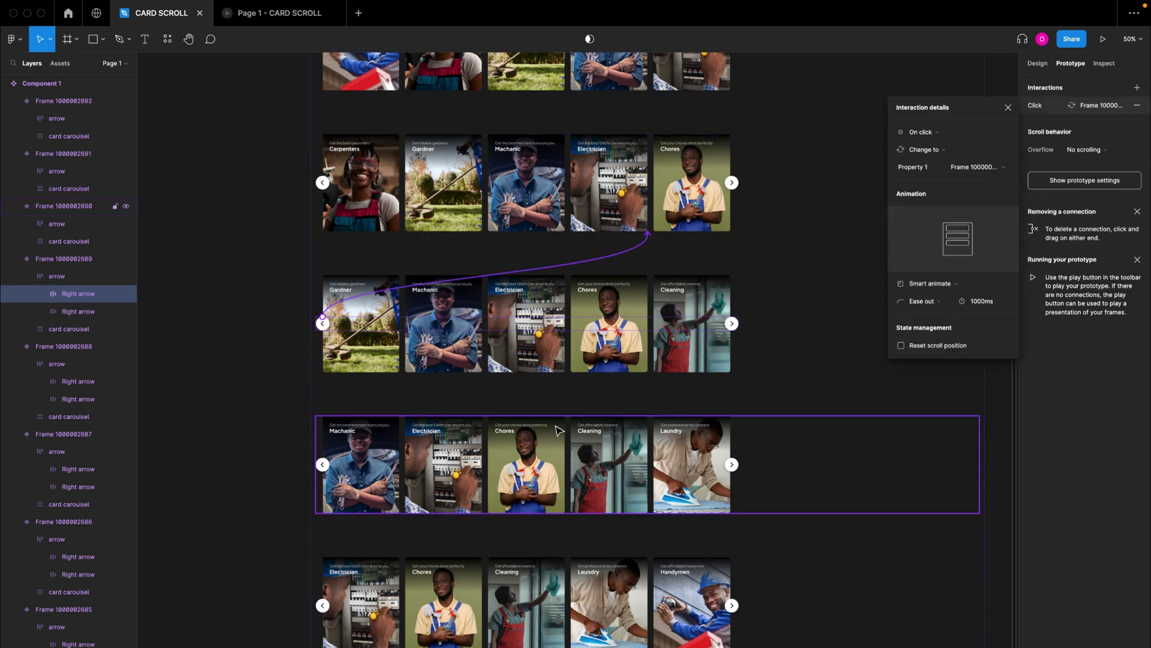
- Connect the seventh carousel variant to the eighth with an After delay 800 ms trigger, Change to and Smart animate, Ease out, 1000 ms
scroll(557, 430, down, 2)
scroll(556, 430, down, 3)
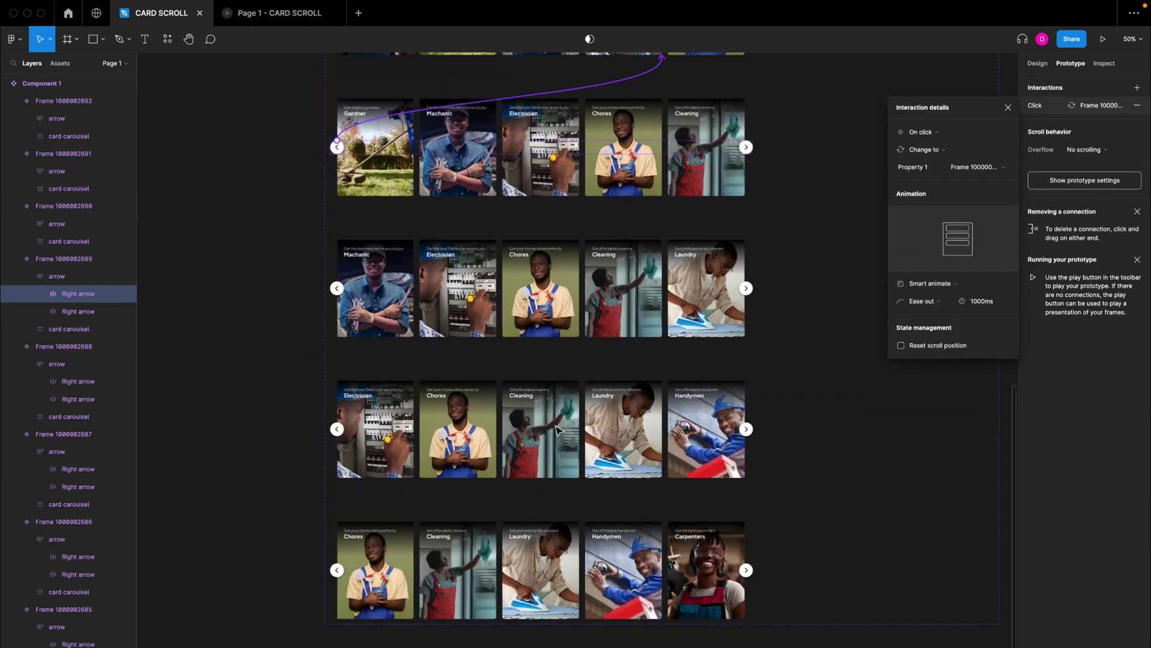
click(625, 180)
scroll(585, 144, up, 2)
click(583, 117)
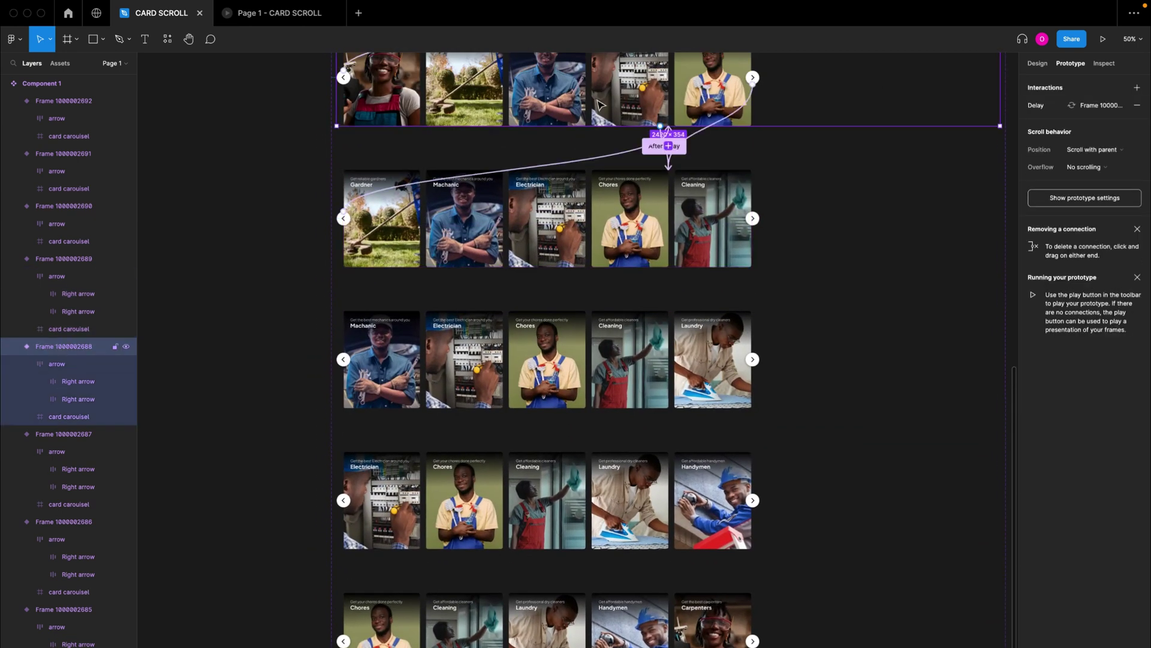
click(569, 230)
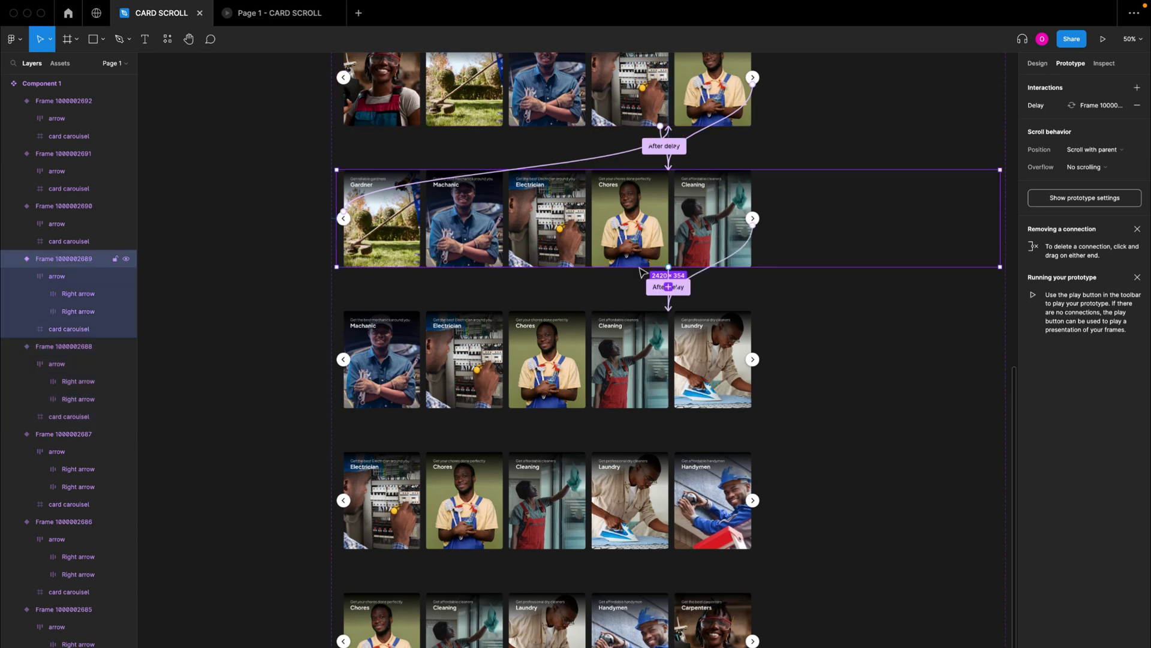
click(672, 304)
click(602, 341)
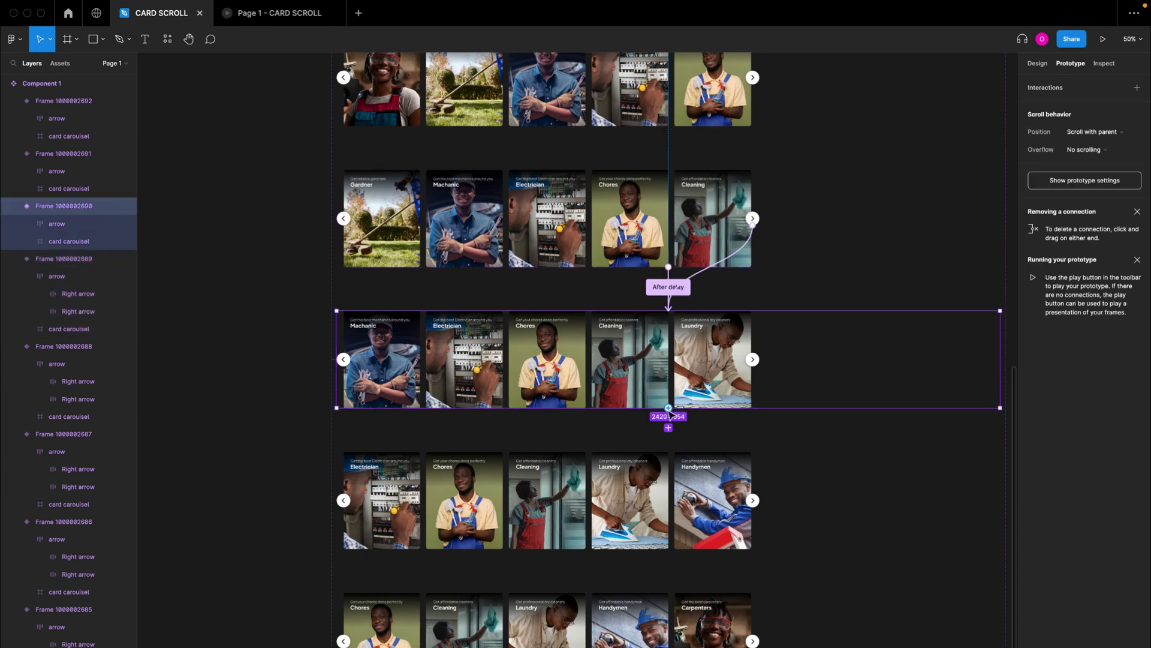
drag(669, 408, 648, 478)
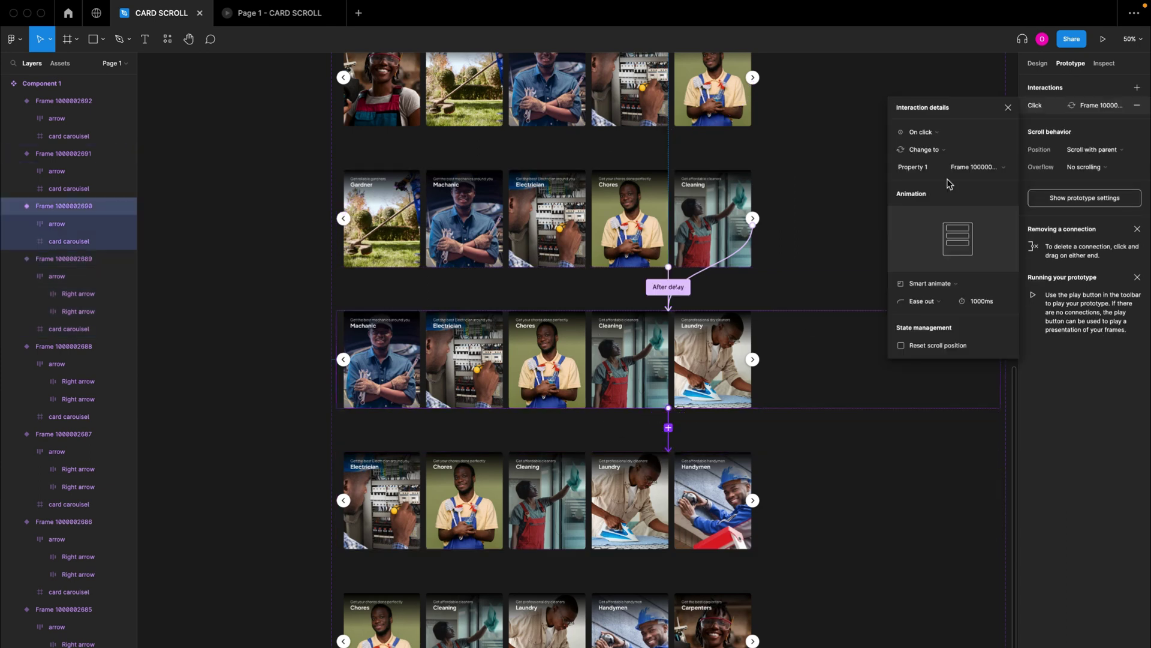
click(933, 134)
click(950, 271)
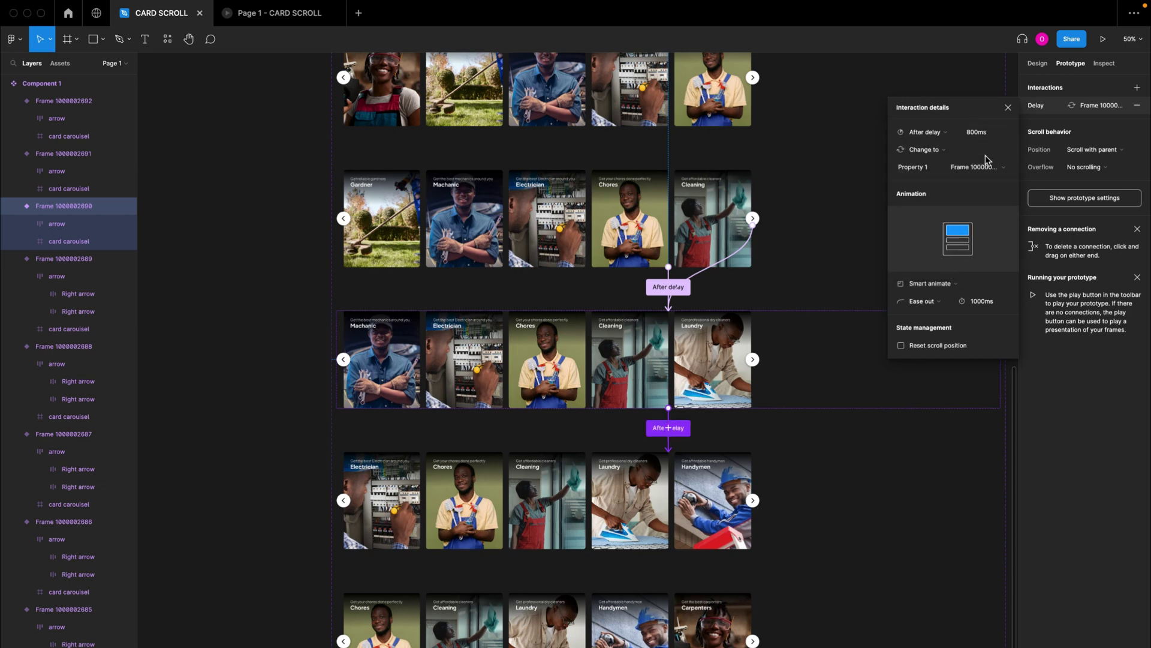
- Connect the seventh variant's right arrow to the eighth variant and its left arrow to the sixth, both On click, Change to, Smart animate, Ease out, 1000 ms
click(752, 360)
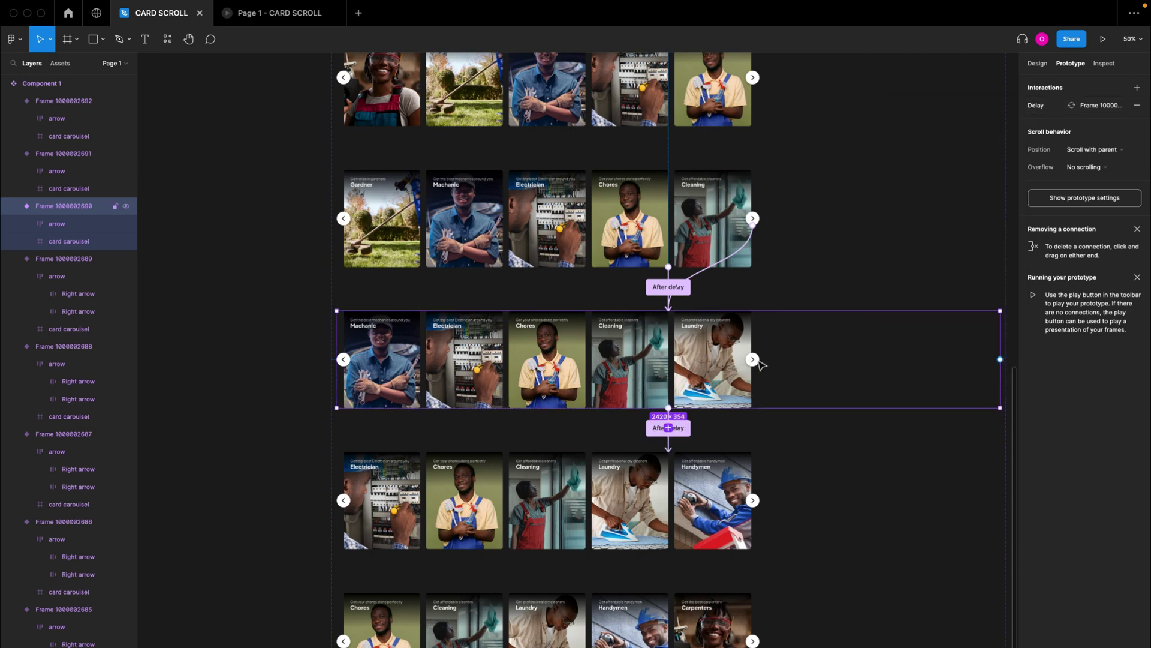
click(753, 360)
click(753, 361)
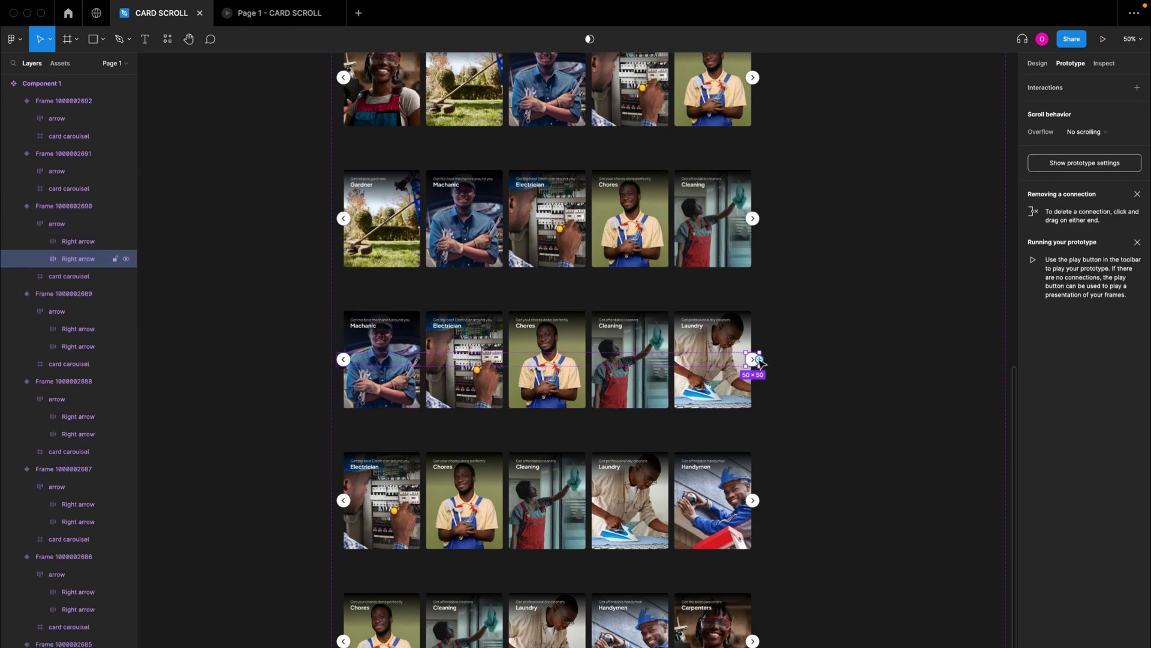
drag(746, 359, 735, 477)
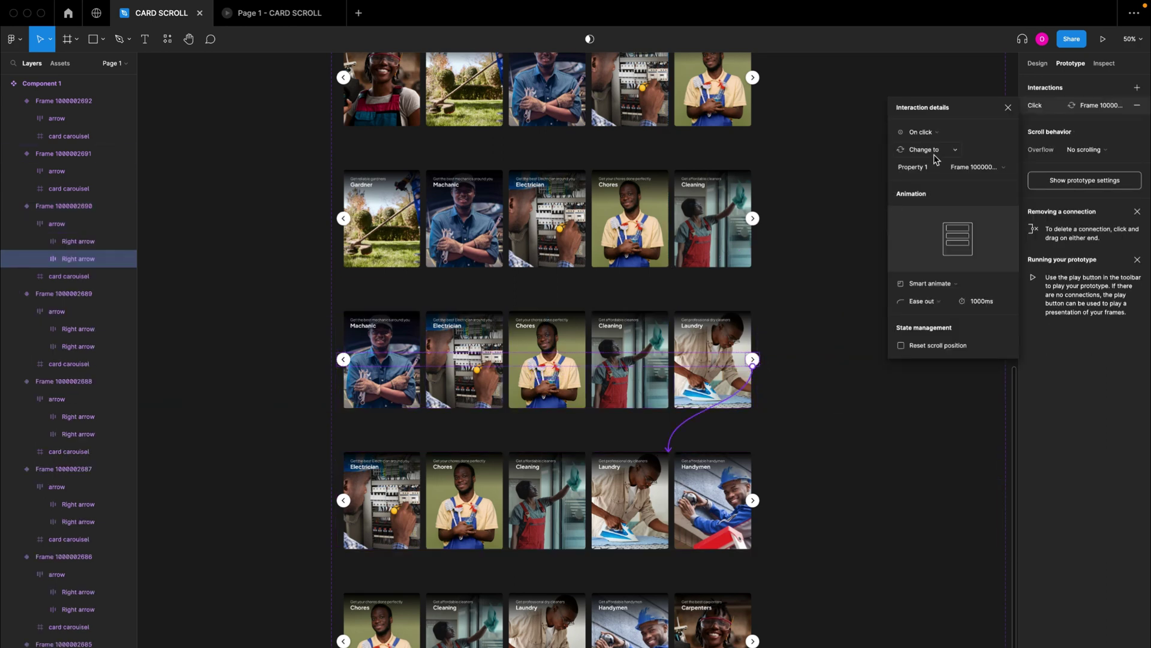
click(346, 362)
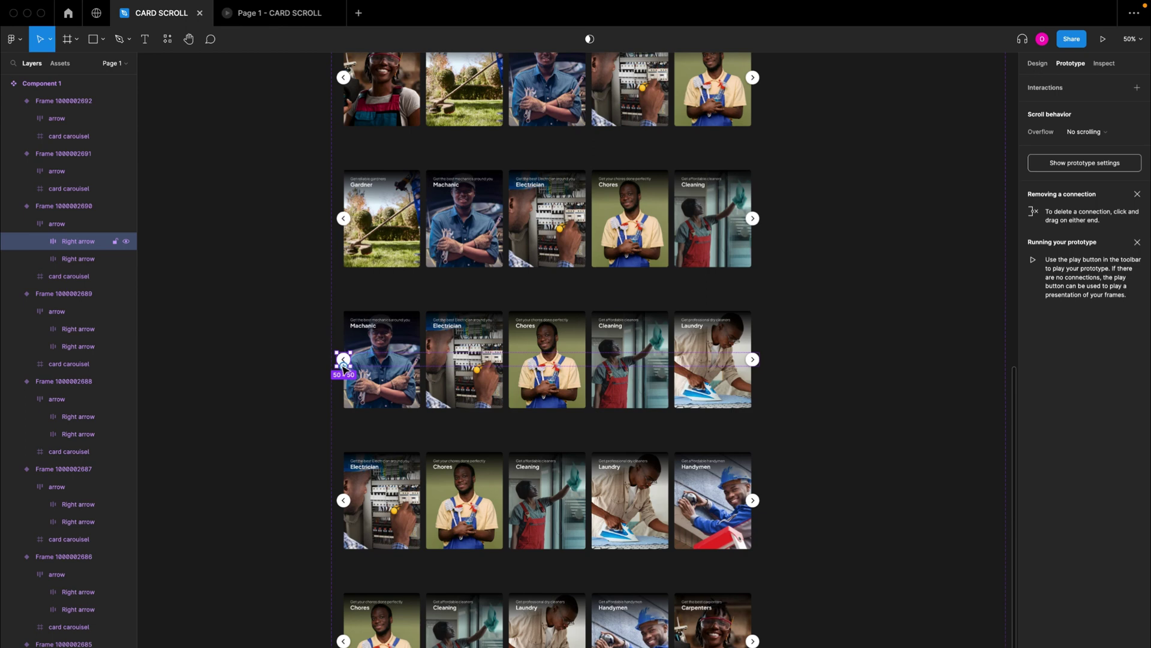
drag(343, 363, 668, 264)
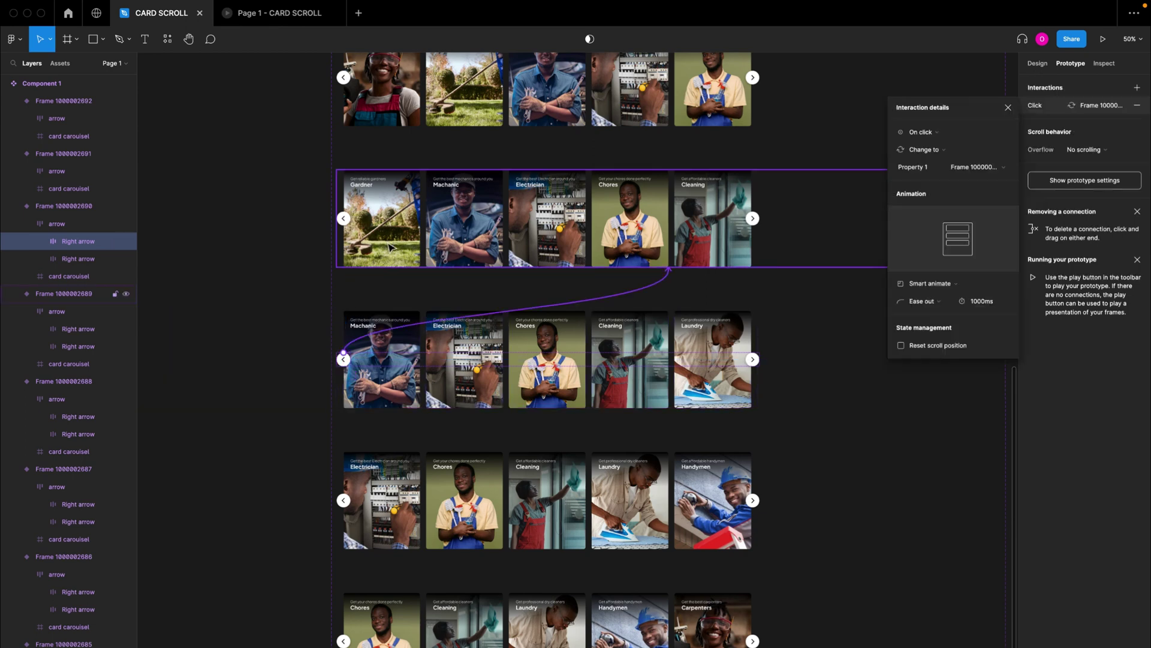
- Connect the eighth carousel variant to the ninth with an After delay 800 ms trigger, Change to and Smart animate, Ease out, 1000 ms
scroll(558, 363, down, 2)
scroll(558, 363, down, 2)
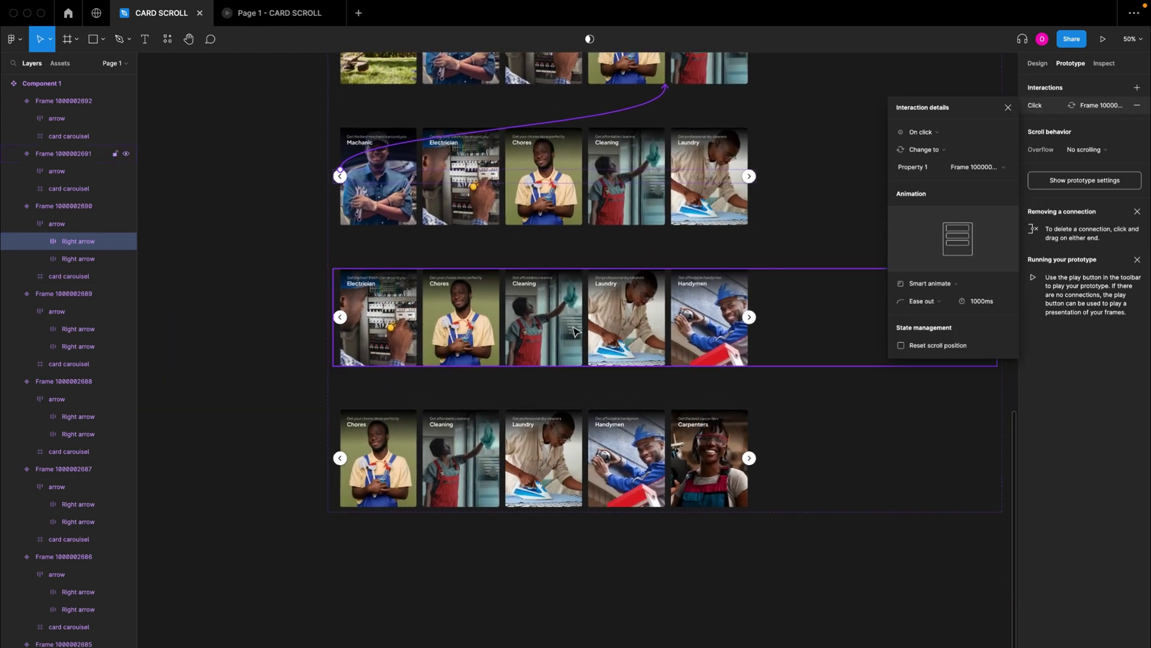
click(573, 326)
drag(666, 386, 665, 420)
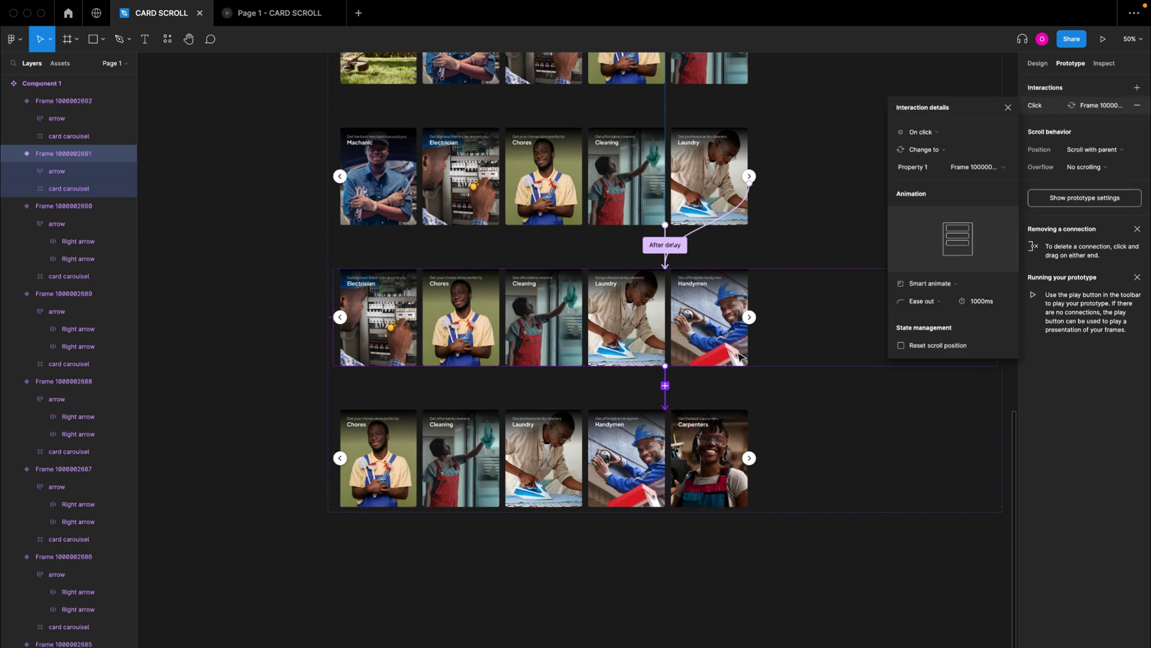
click(935, 133)
click(941, 270)
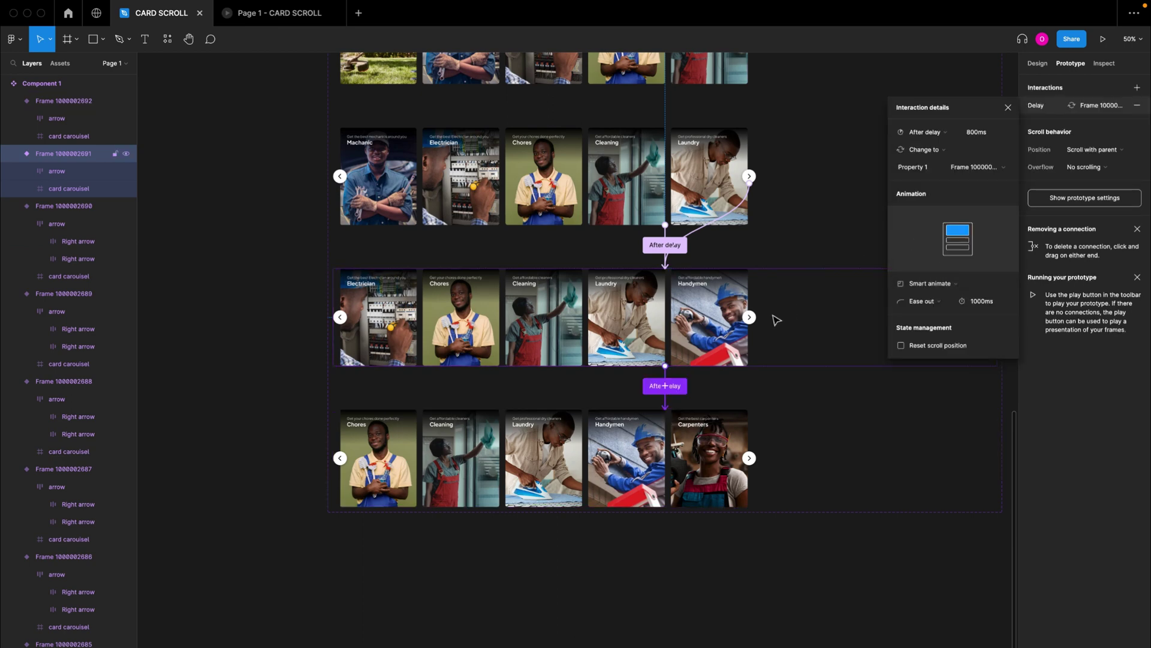
- Connect the eighth variant's right arrow to the ninth variant and its left arrow to the seventh, both On click, Change to, Smart animate, Ease out, 1000 ms
click(754, 322)
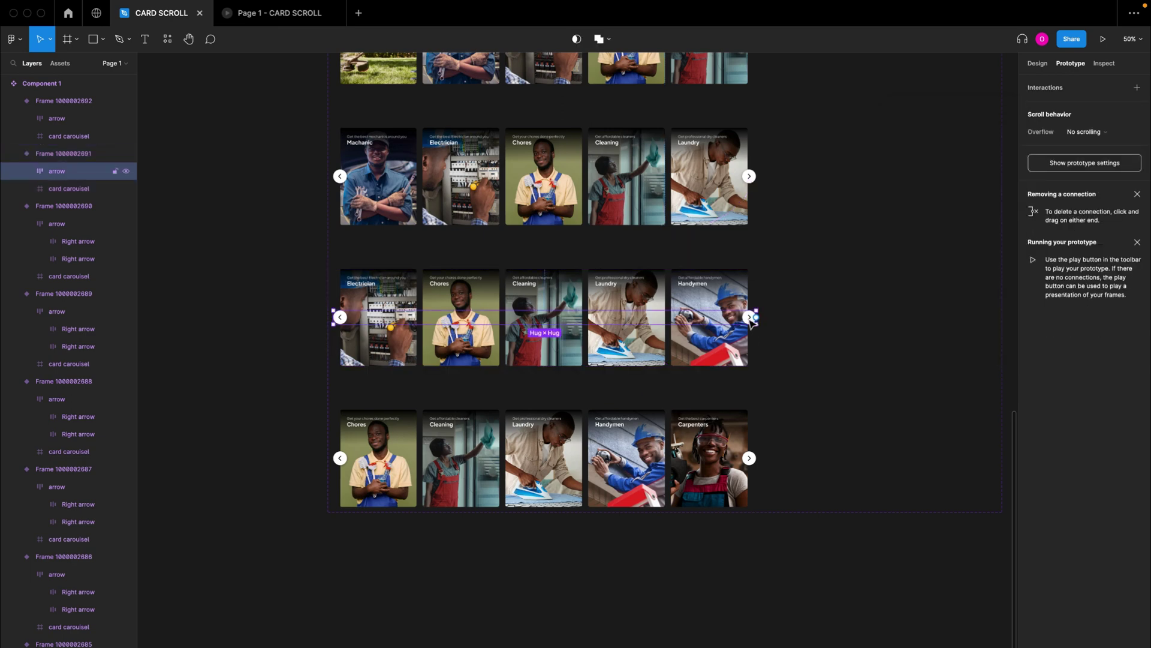
click(753, 322)
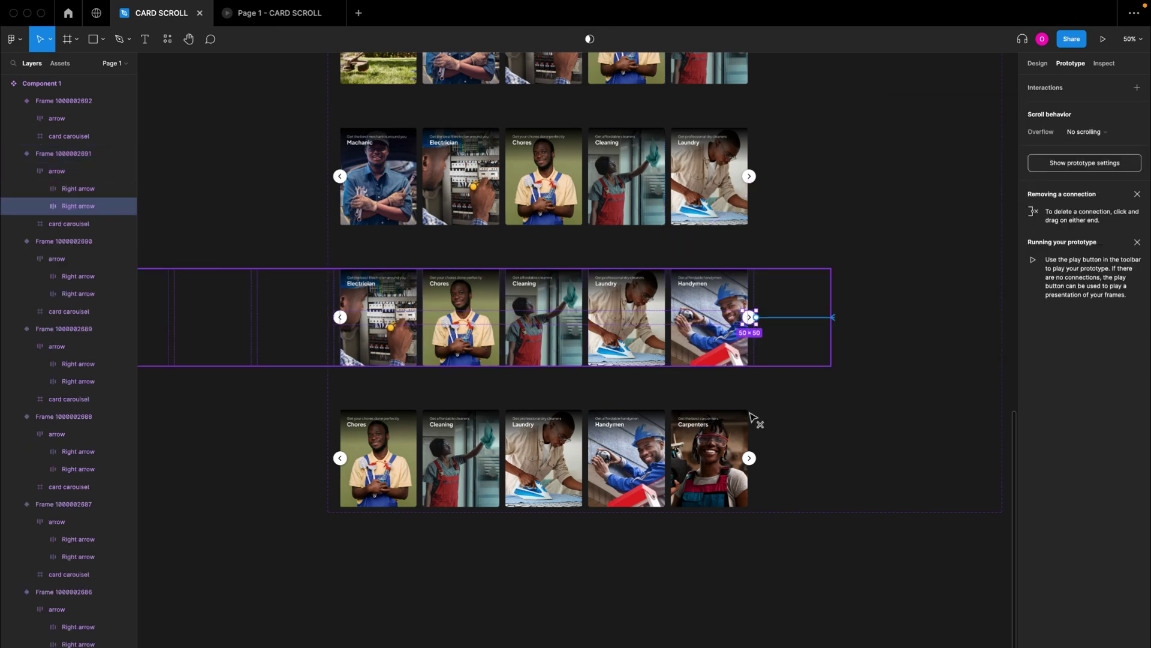
drag(755, 321, 743, 443)
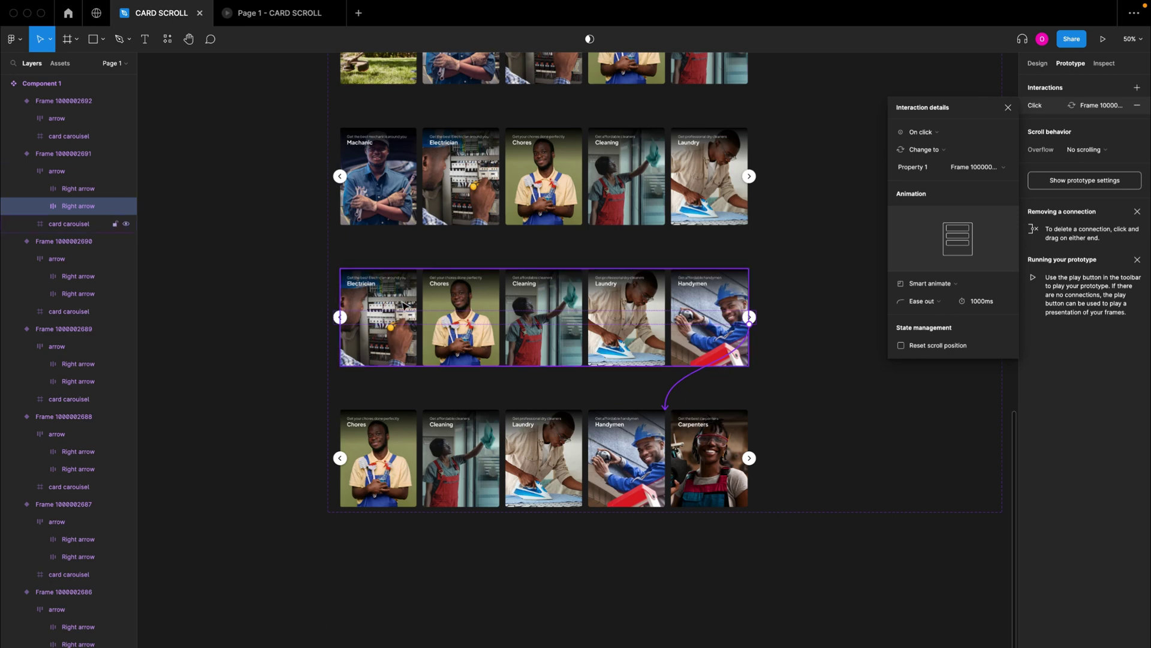
click(341, 318)
drag(334, 317, 666, 198)
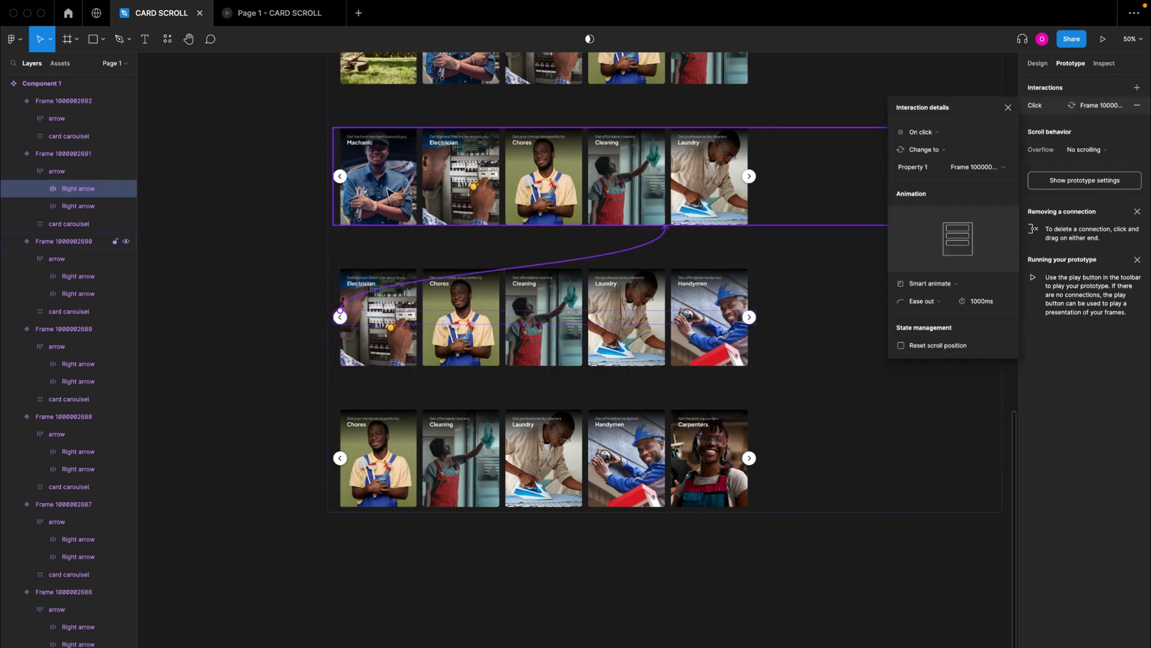
- Connect the ninth carousel variant back to the first variant with an After delay trigger and the Change to action
click(593, 451)
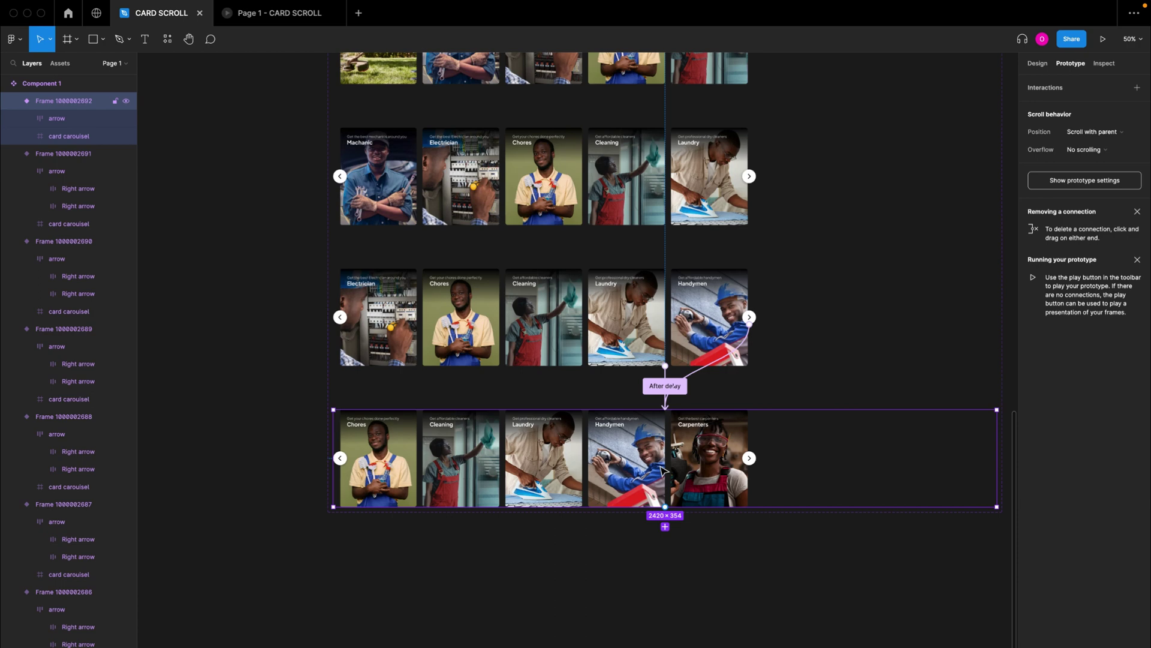
scroll(663, 470, down, 5)
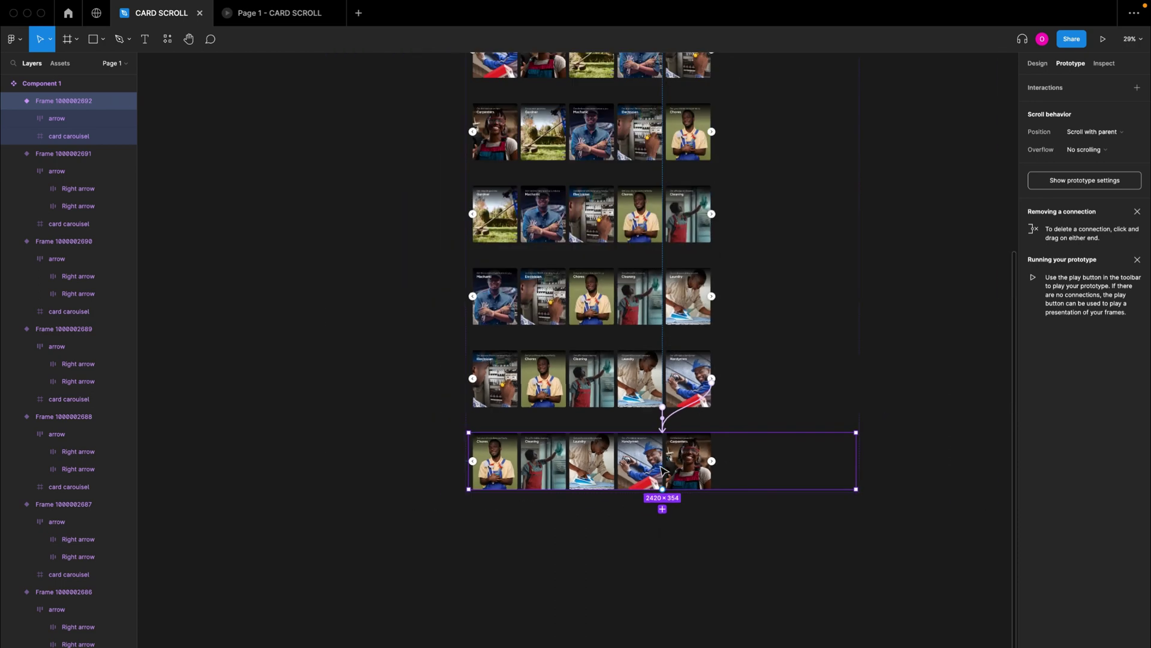
scroll(602, 375, down, 10)
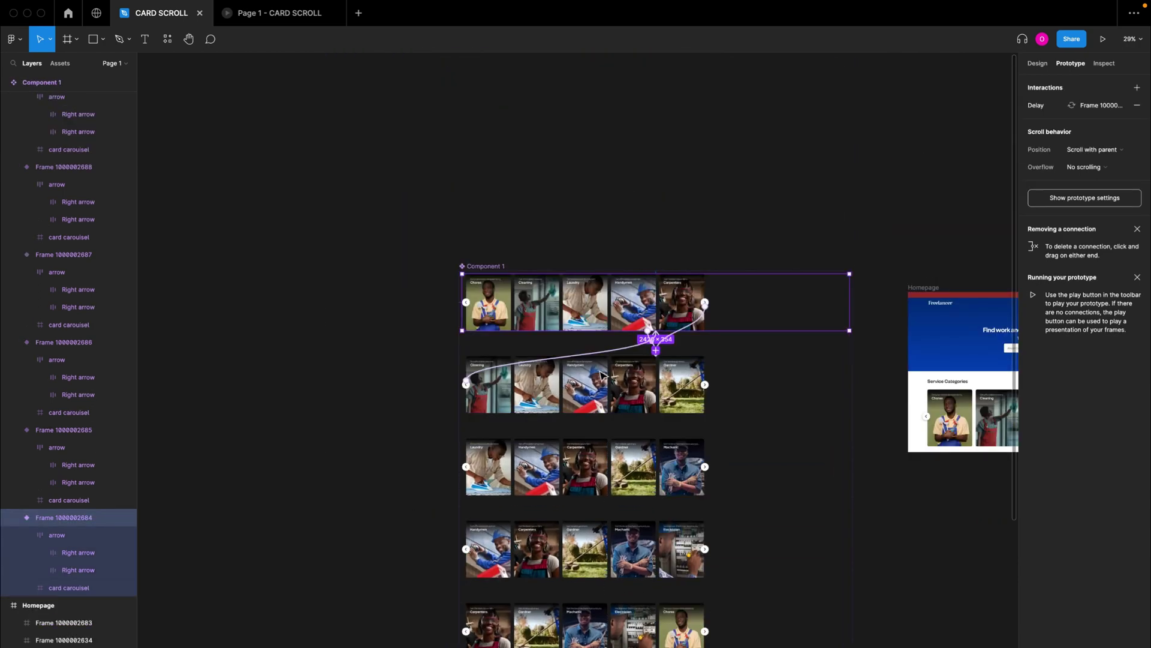
scroll(596, 507, up, 5)
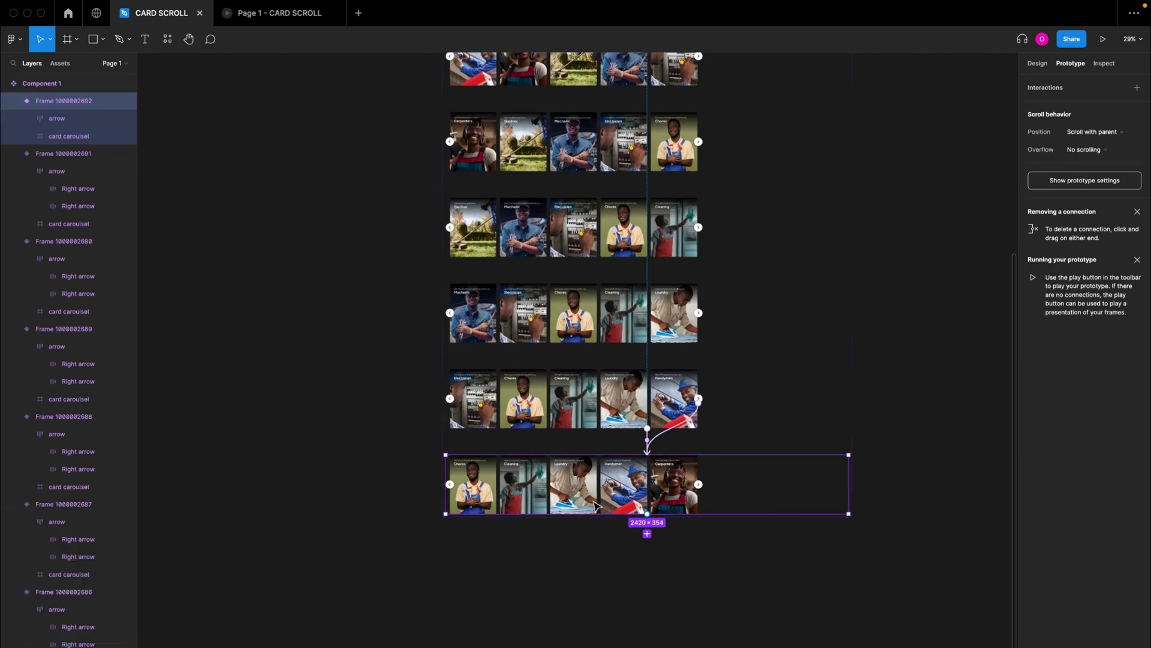
scroll(744, 576, down, 5)
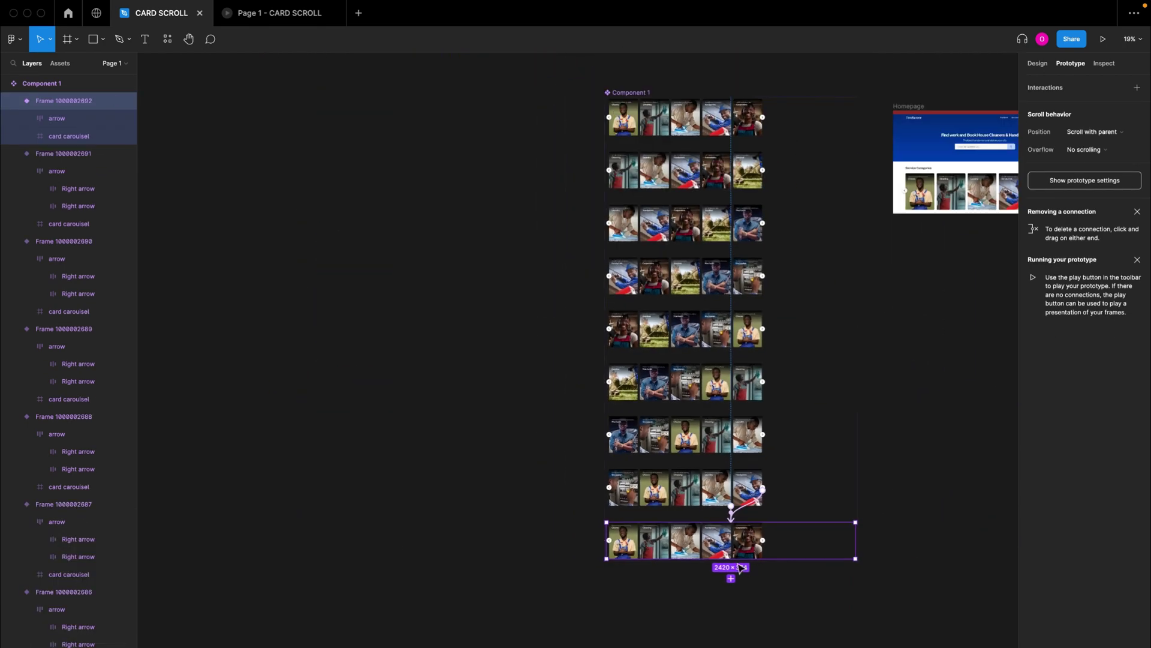
drag(731, 559, 727, 120)
click(933, 136)
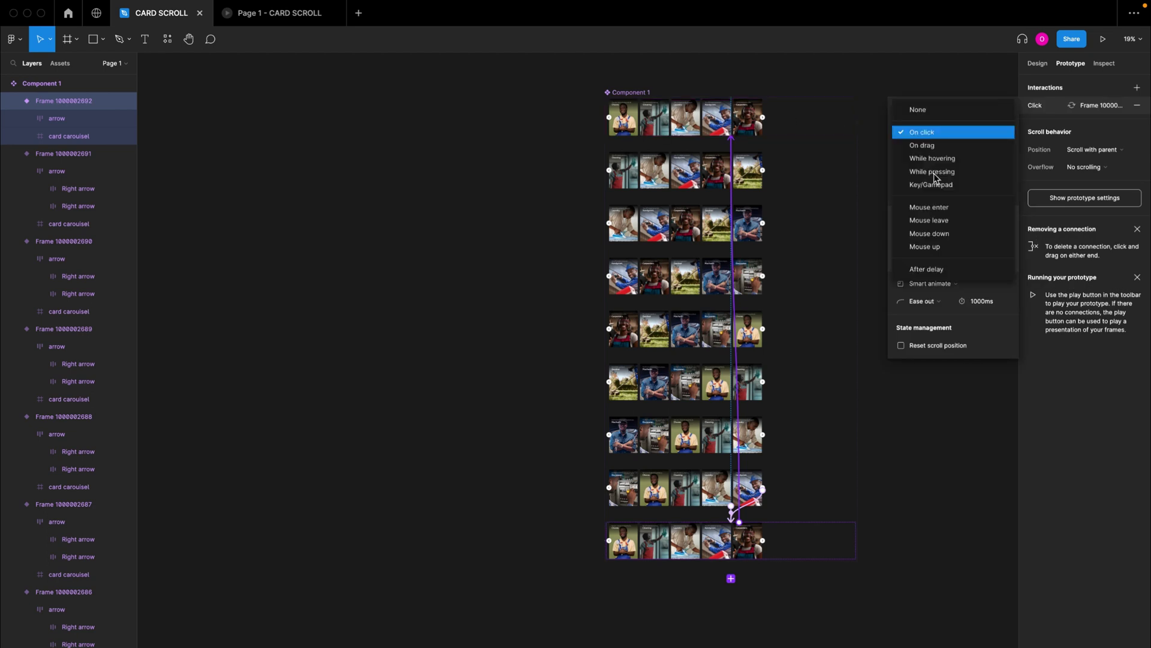
click(940, 267)
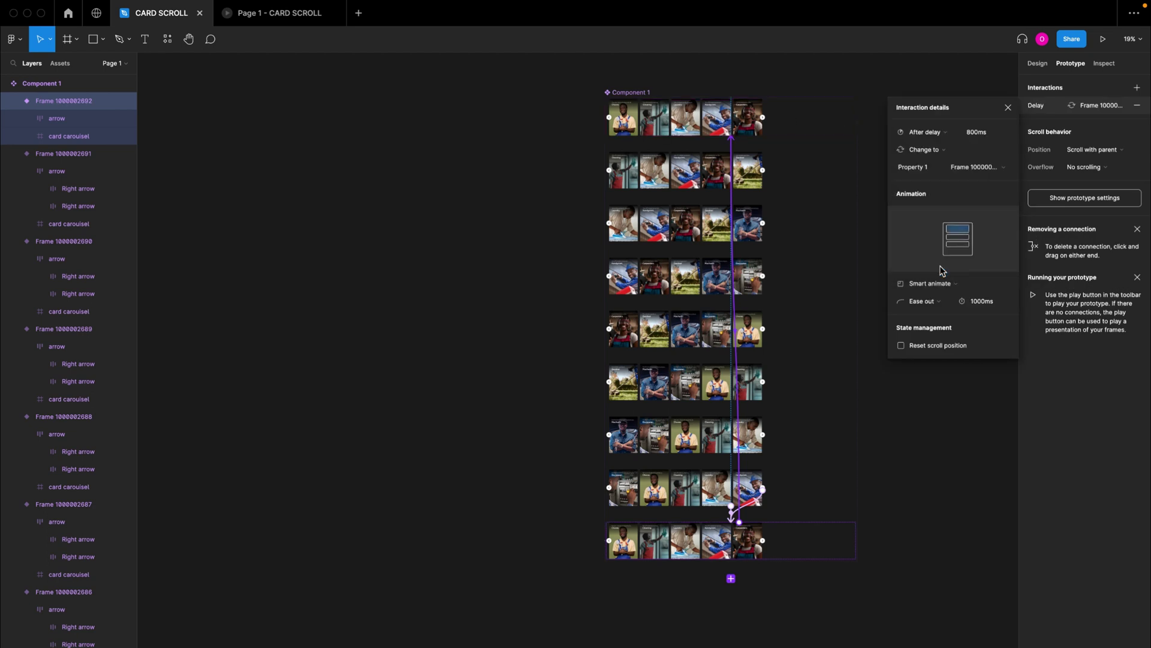
- Set the ninth-to-first connection's delay to 1 ms and its animation to Instant
click(984, 133)
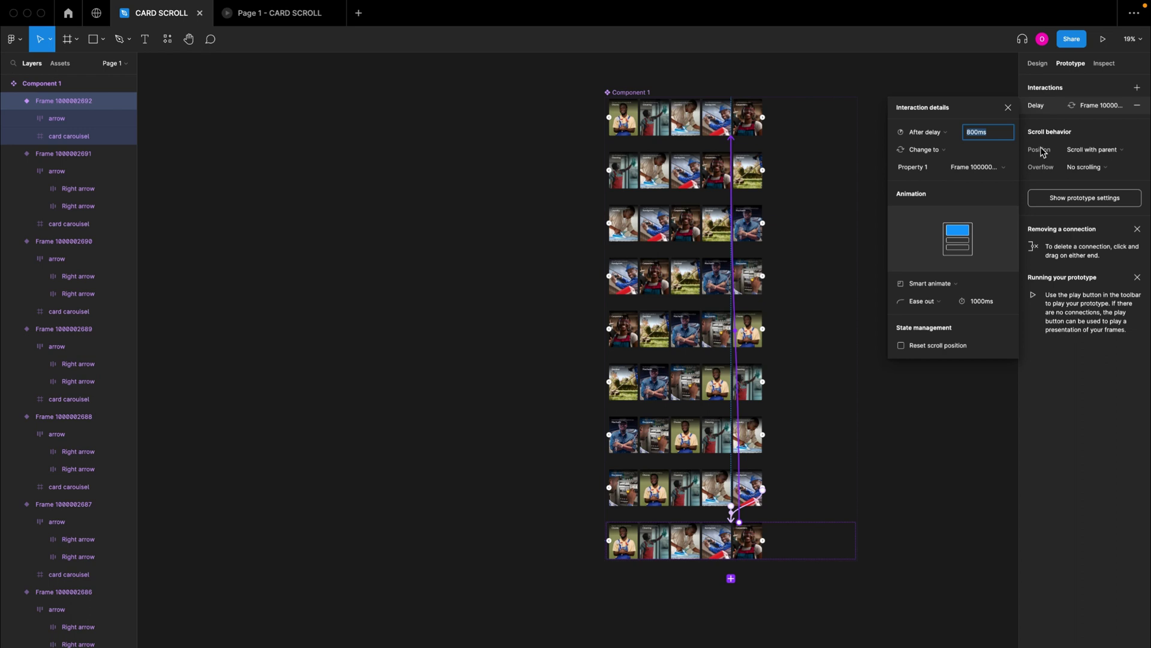
text(1)
click(950, 285)
click(927, 258)
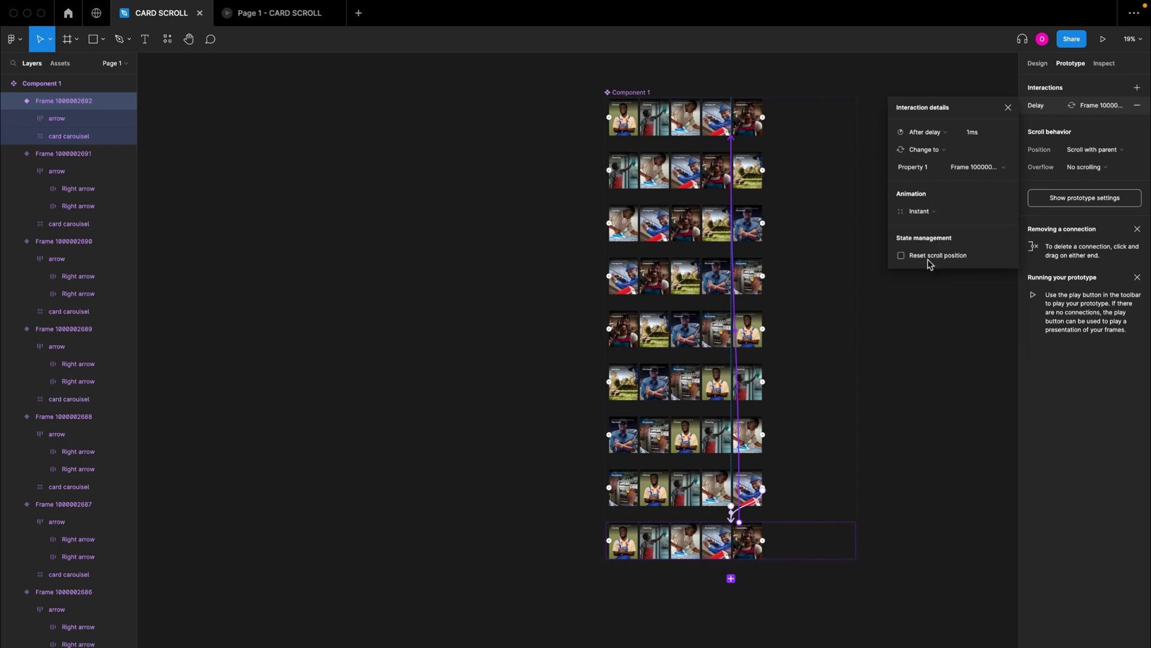
- Copy the first carousel variant of the component set
scroll(690, 613, up, 5)
scroll(690, 613, right, 2)
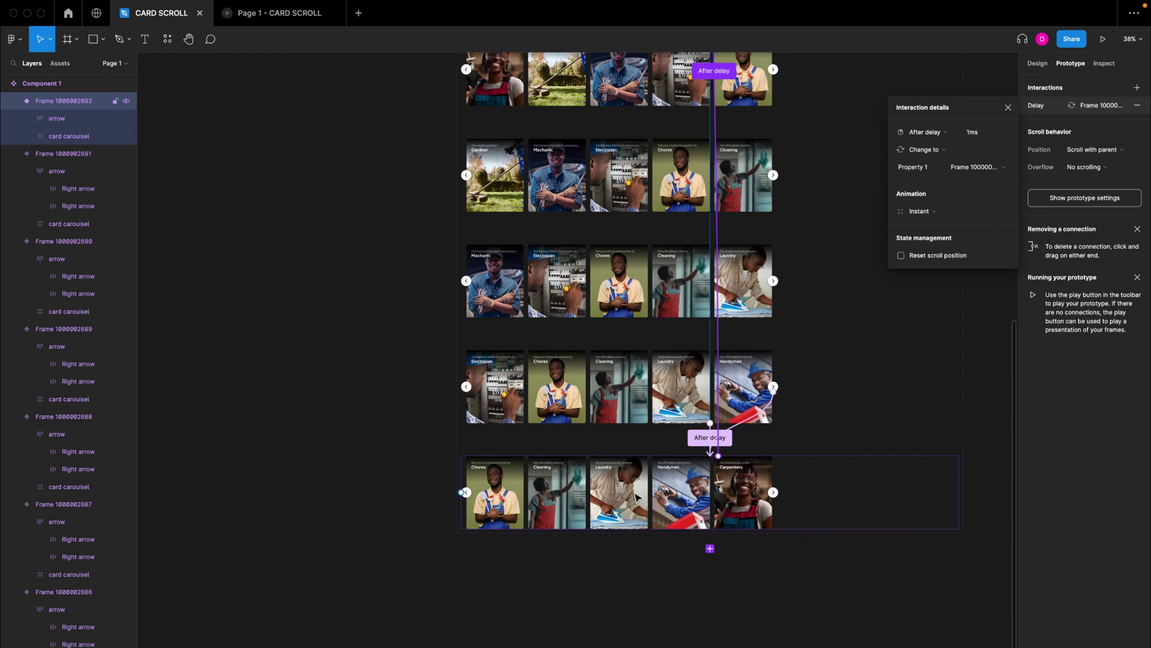
scroll(637, 497, up, 15)
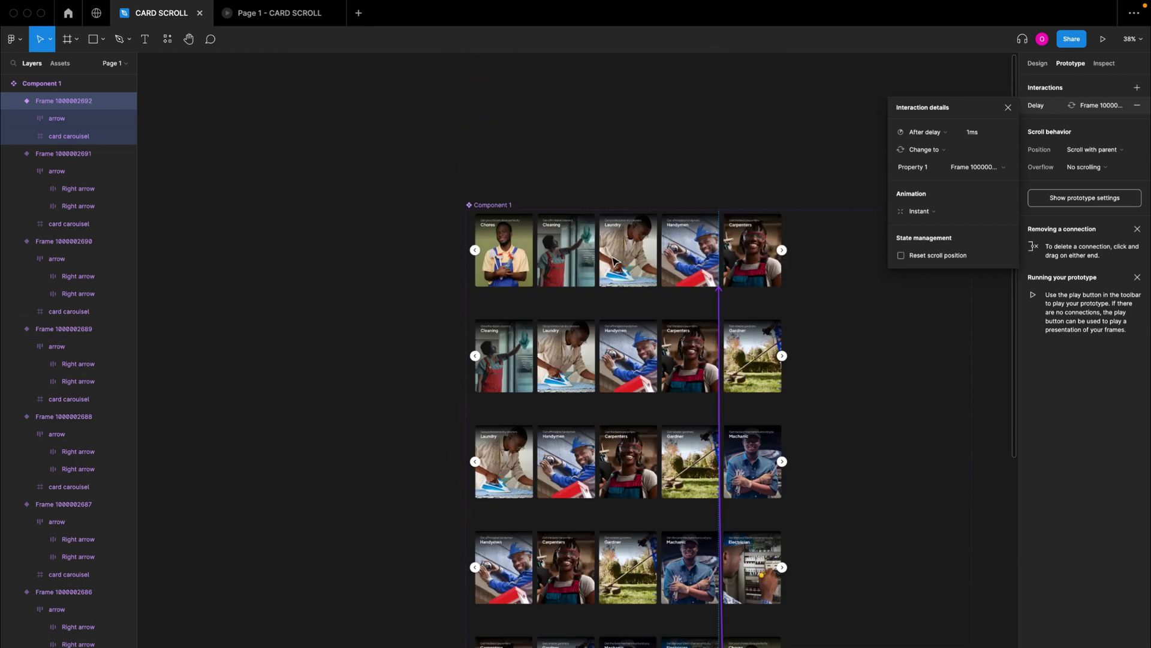
scroll(613, 259, up, 1)
click(583, 259)
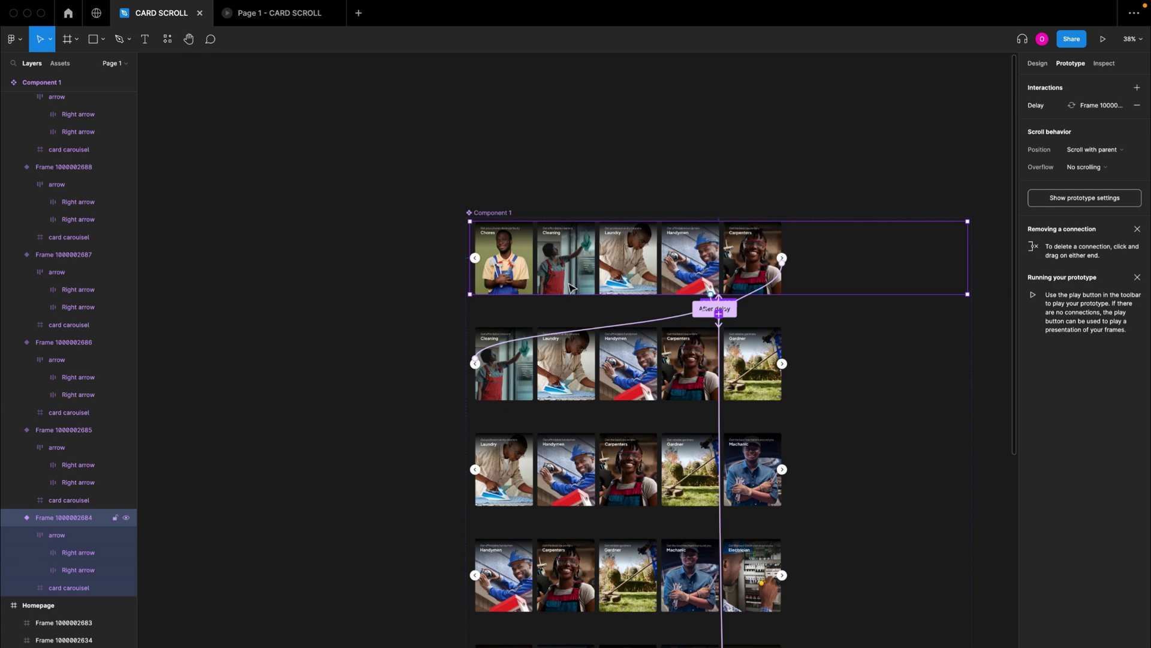
scroll(571, 286, down, 2)
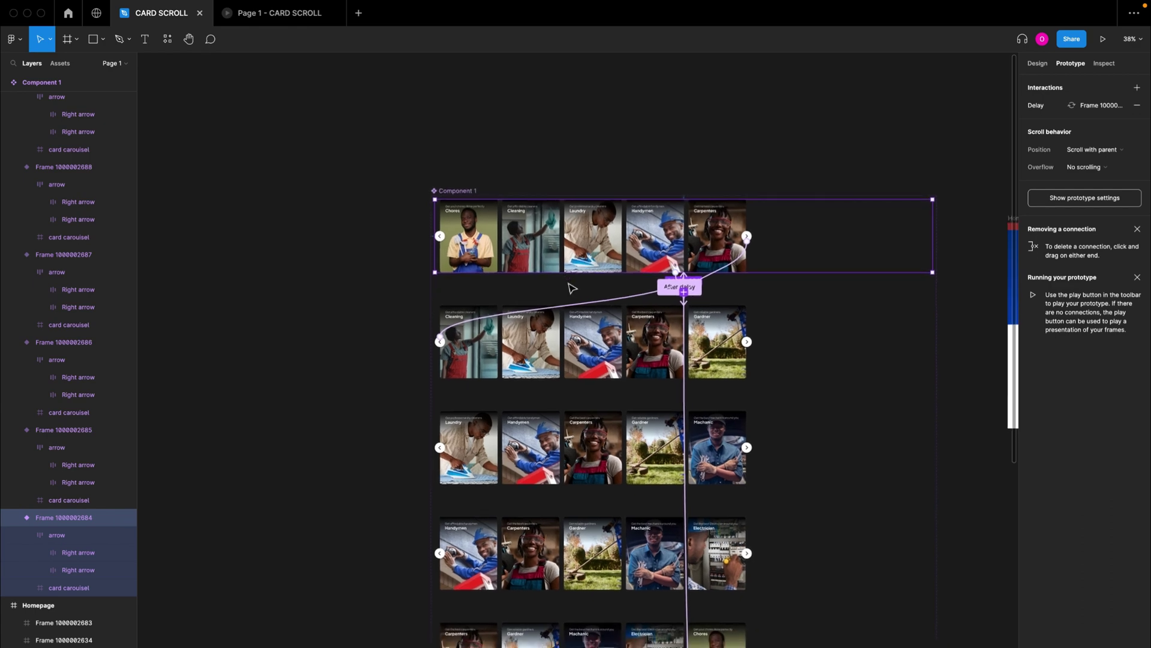
scroll(572, 288, right, 10)
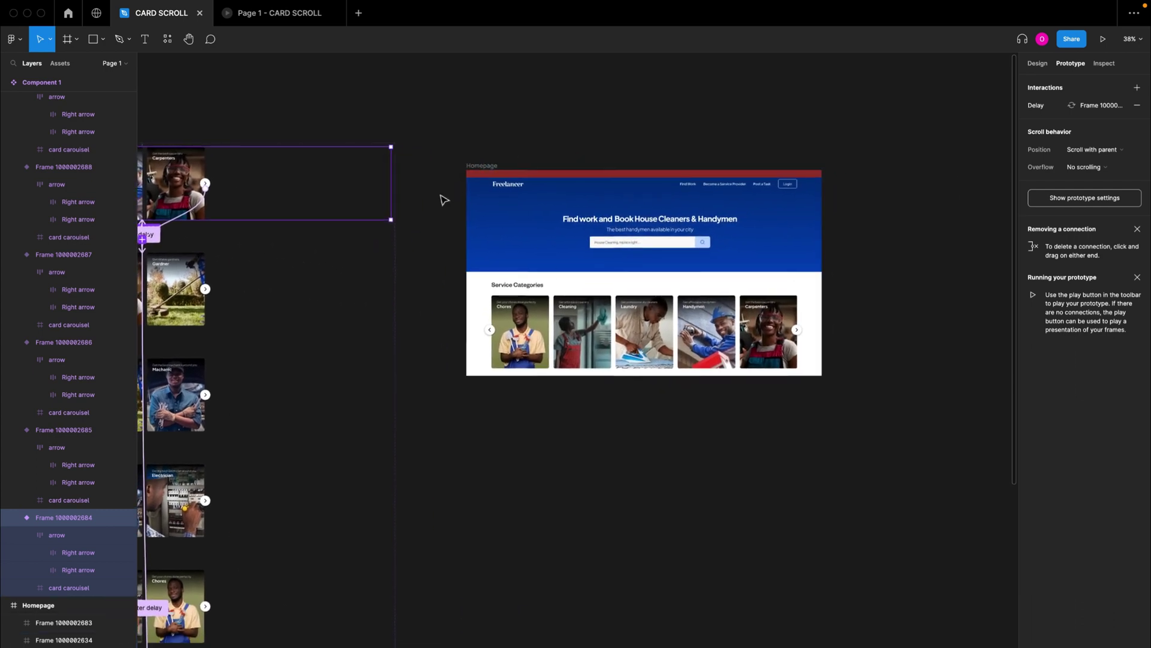
ctrl+scroll(442, 198, down, 5)
scroll(442, 199, down, 2)
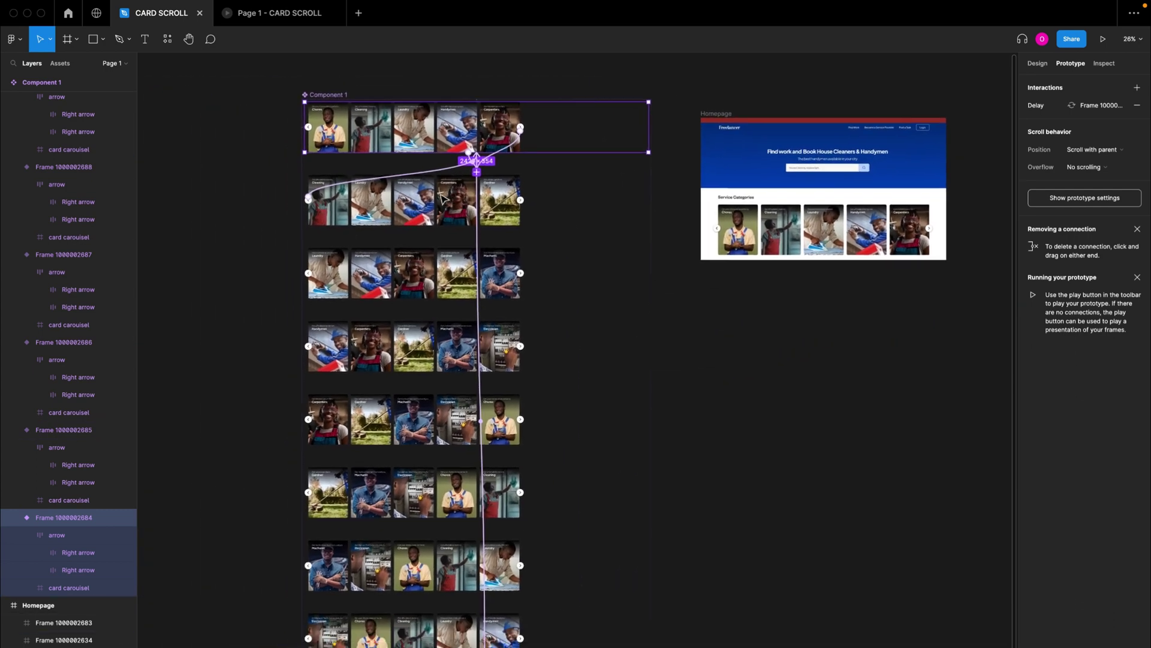
click(1038, 64)
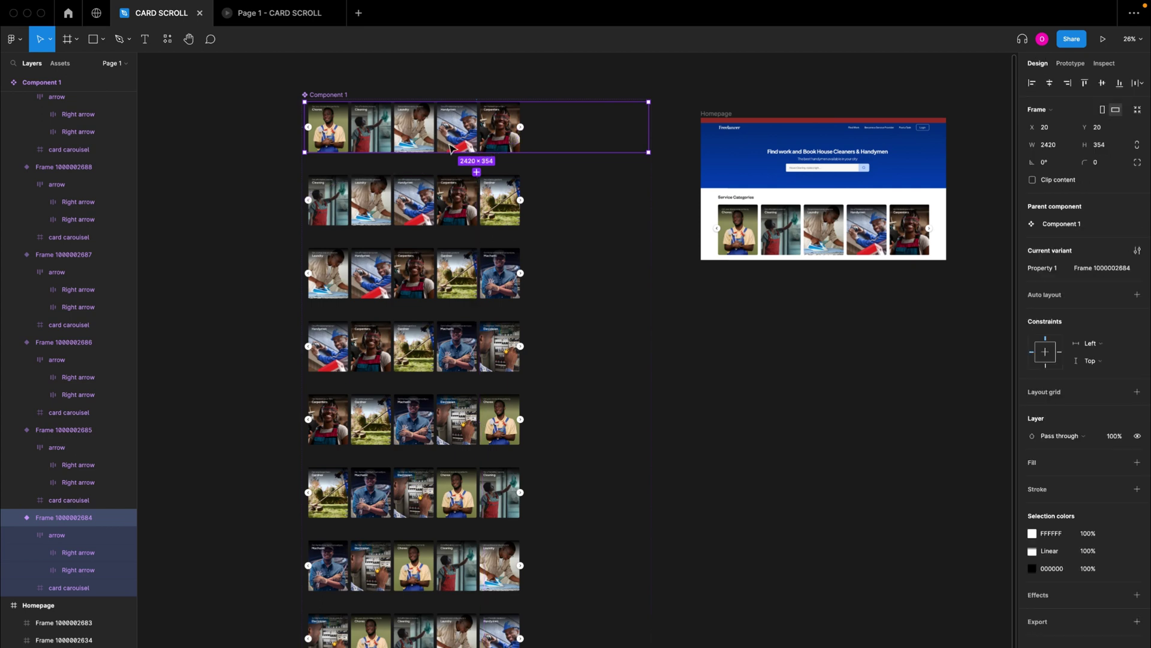
- Replace the static card carousel under Service Categories on the Homepage frame with the copied first variant
scroll(833, 229, right, 3)
scroll(833, 229, up, 5)
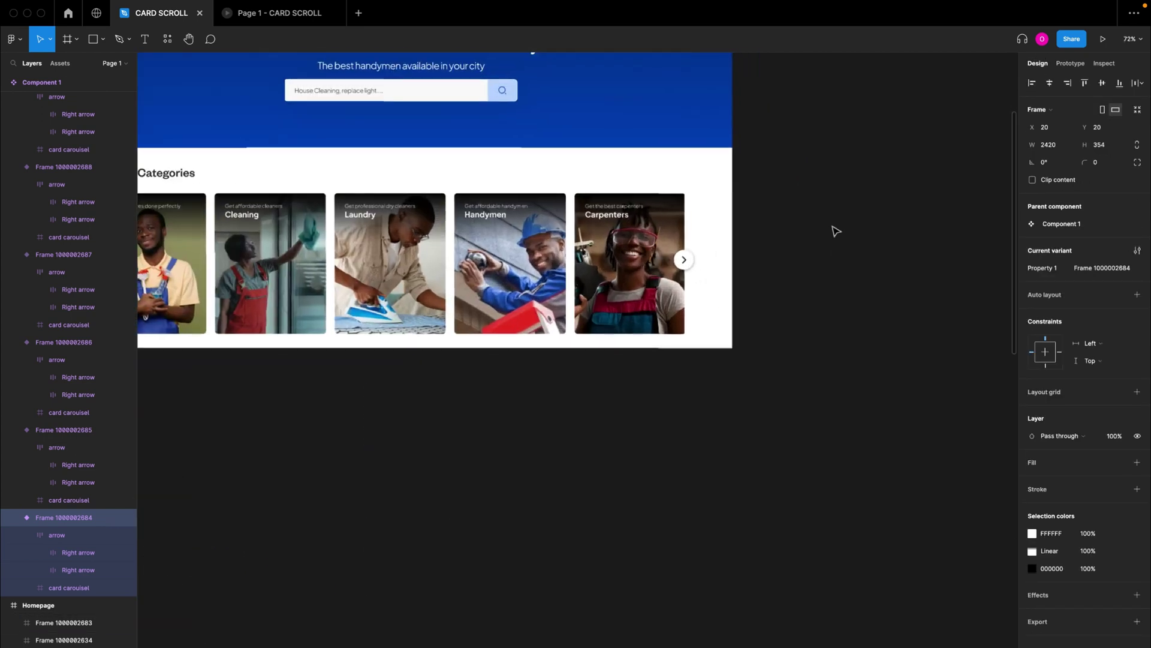
scroll(776, 230, left, 3)
click(681, 252)
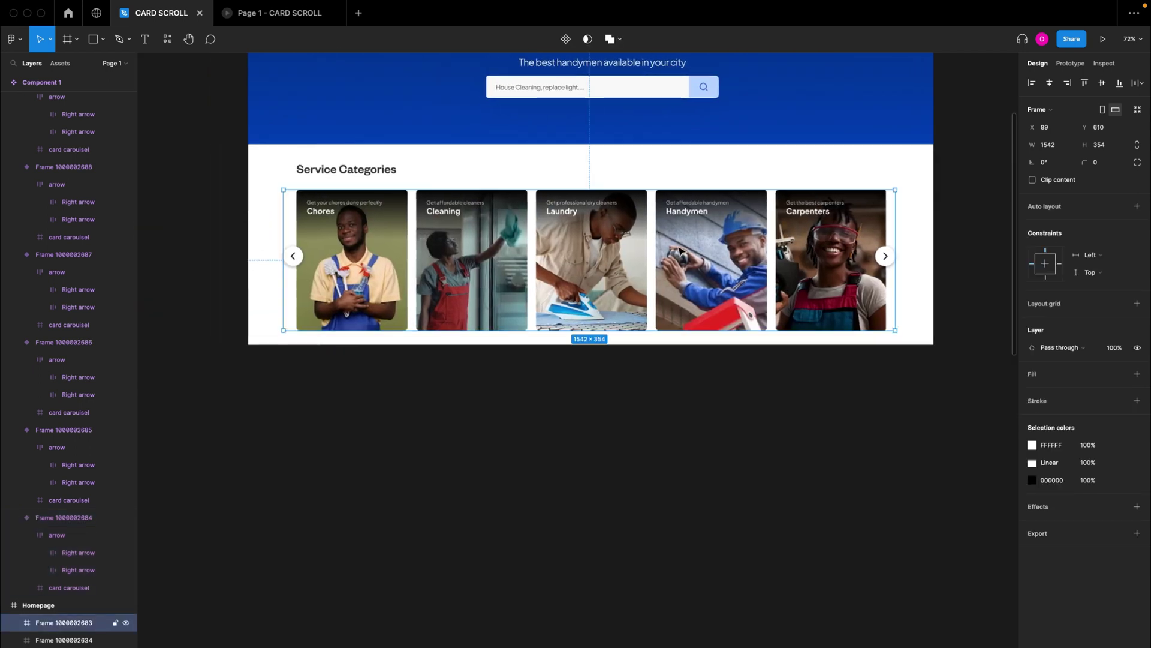
right_click(680, 252)
click(701, 280)
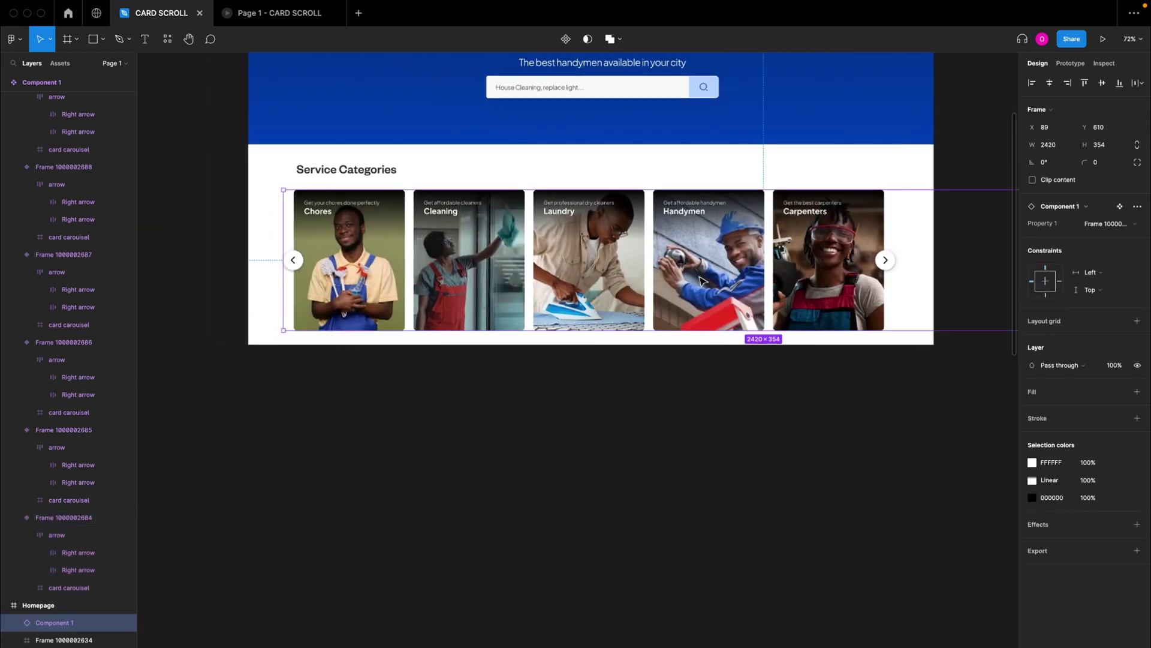
click(696, 460)
- Run the prototype from the Homepage frame and test the carousel's automatic scrolling and its left arrow
scroll(563, 399, up, 5)
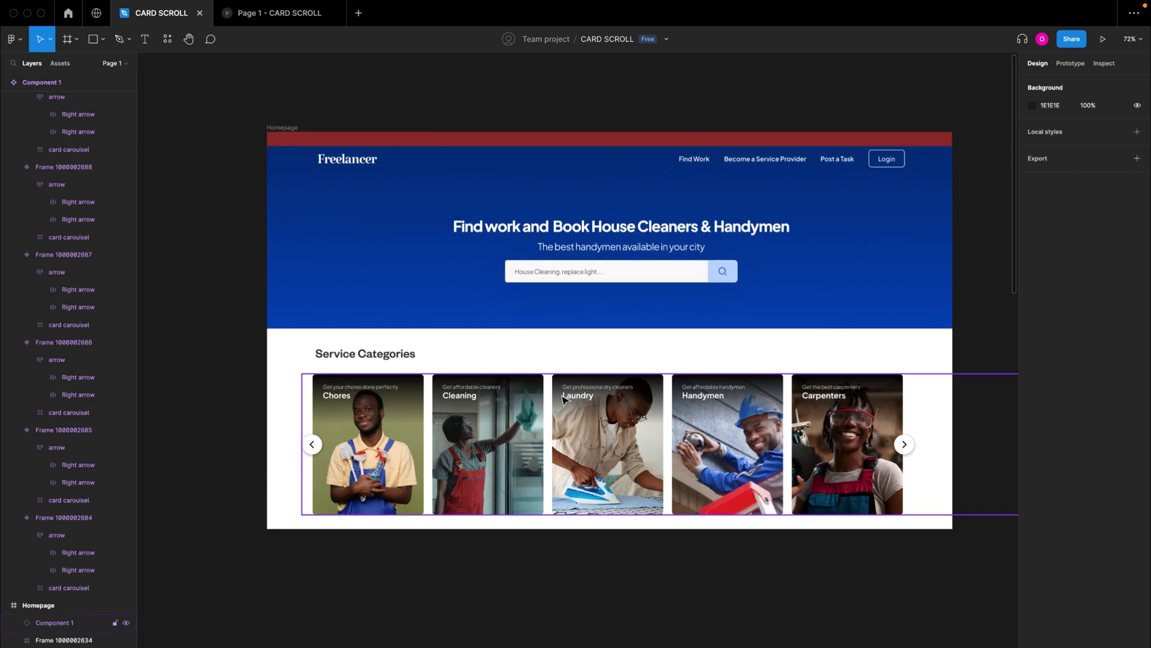
scroll(262, 161, right, 2)
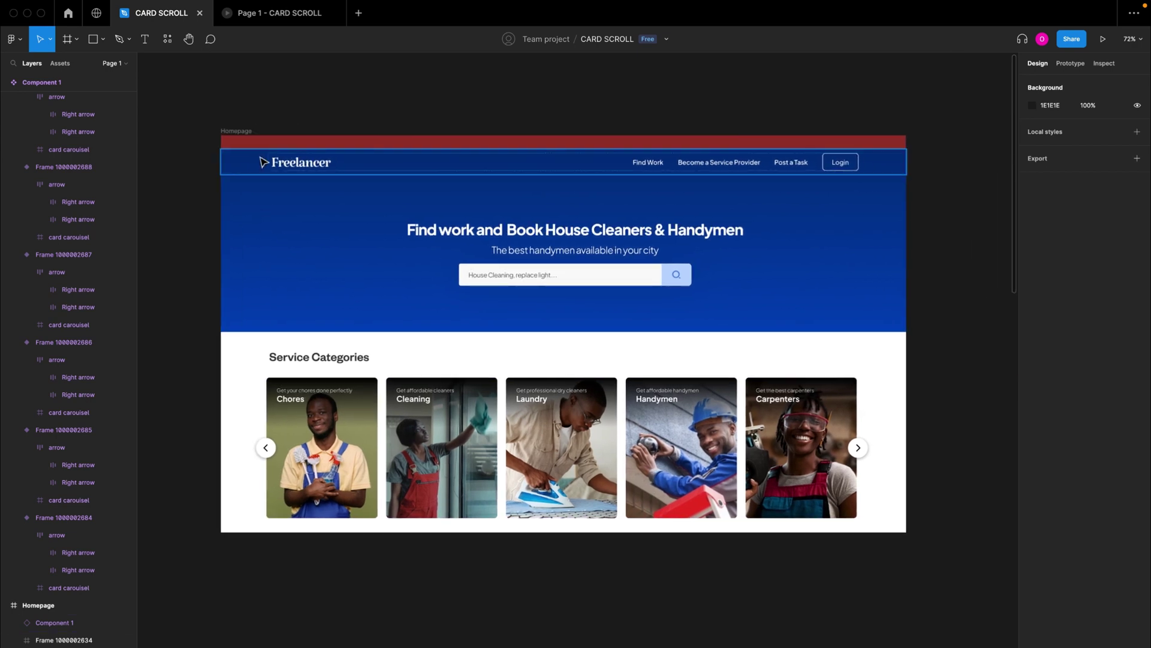
scroll(262, 161, up, 2)
click(245, 130)
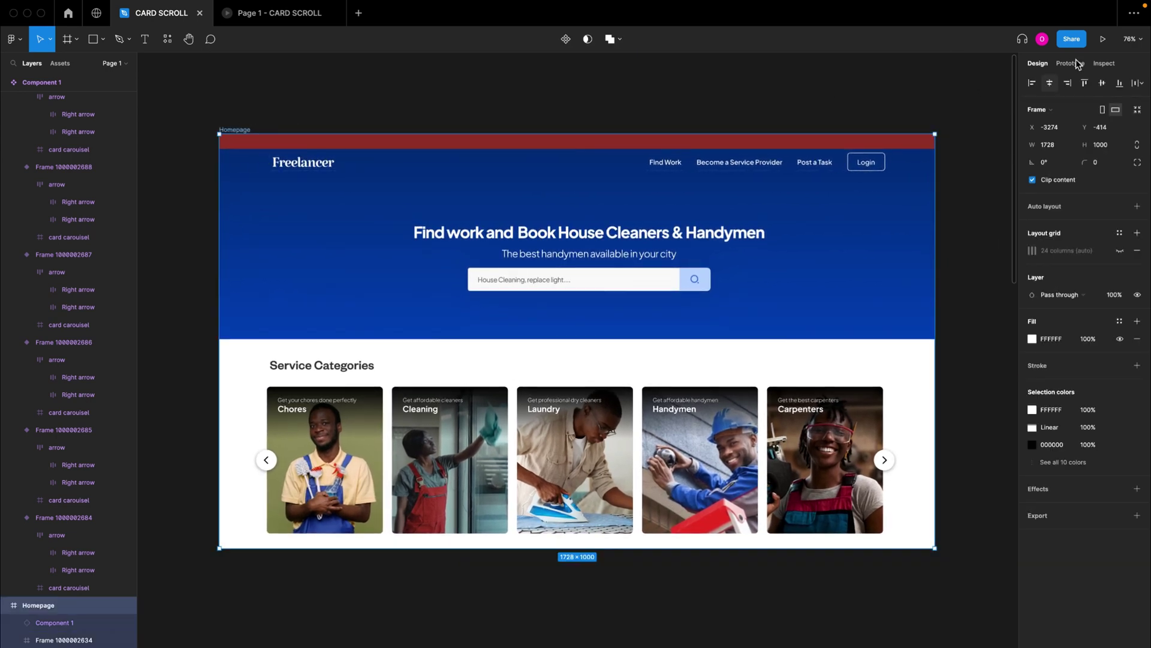
click(1102, 39)
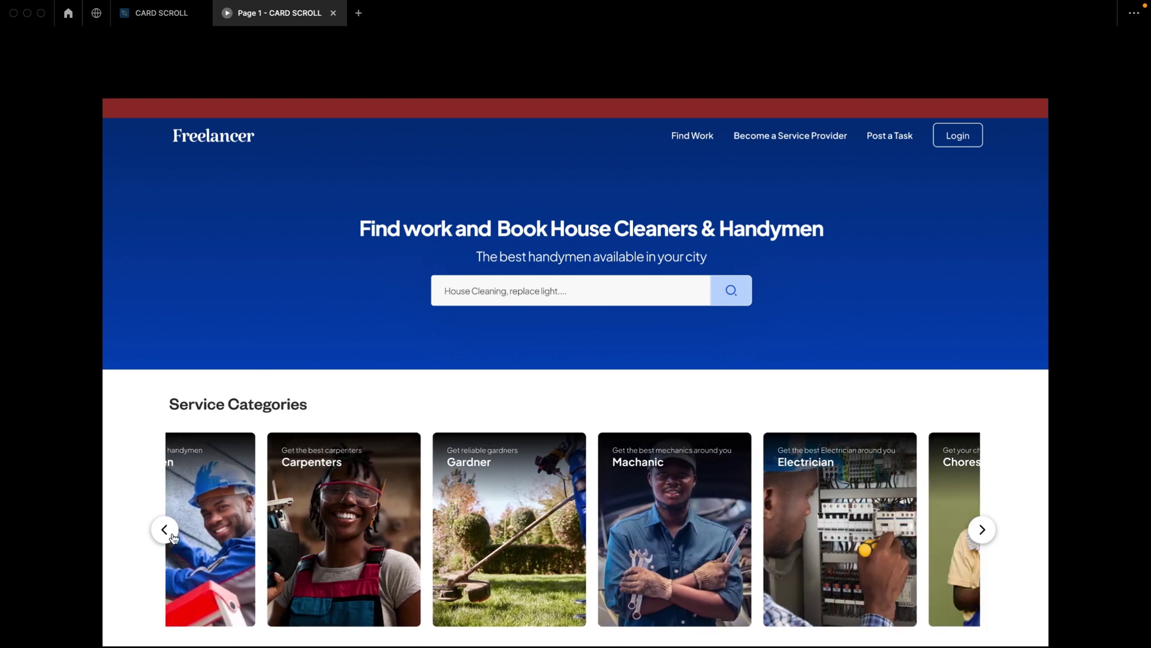
click(166, 530)
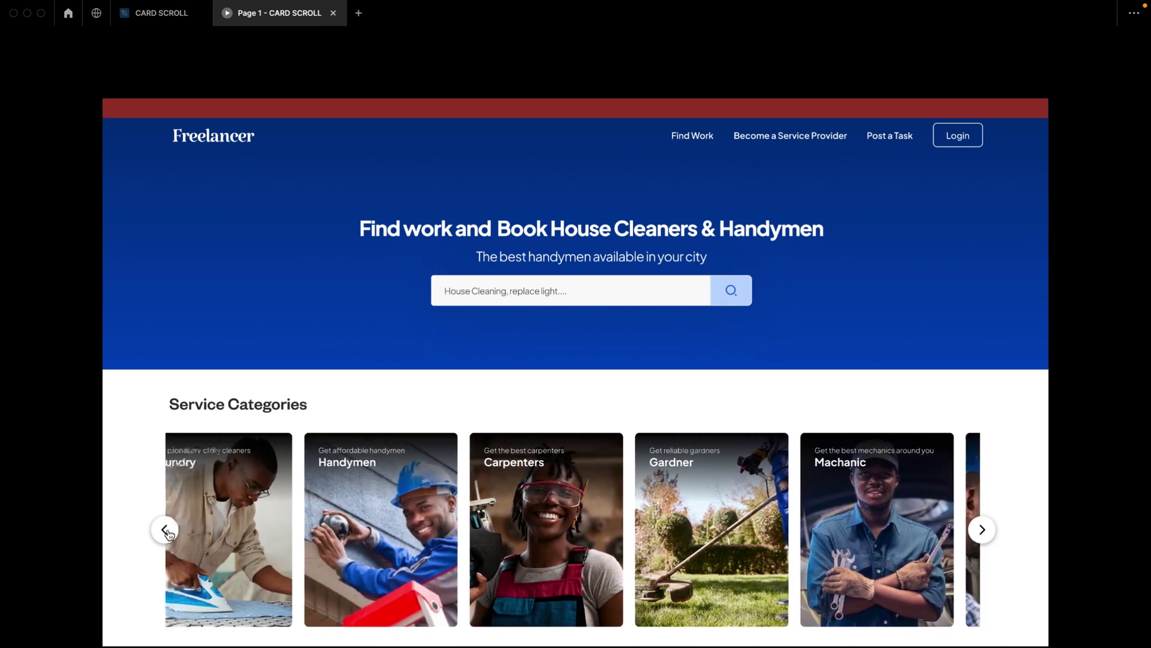